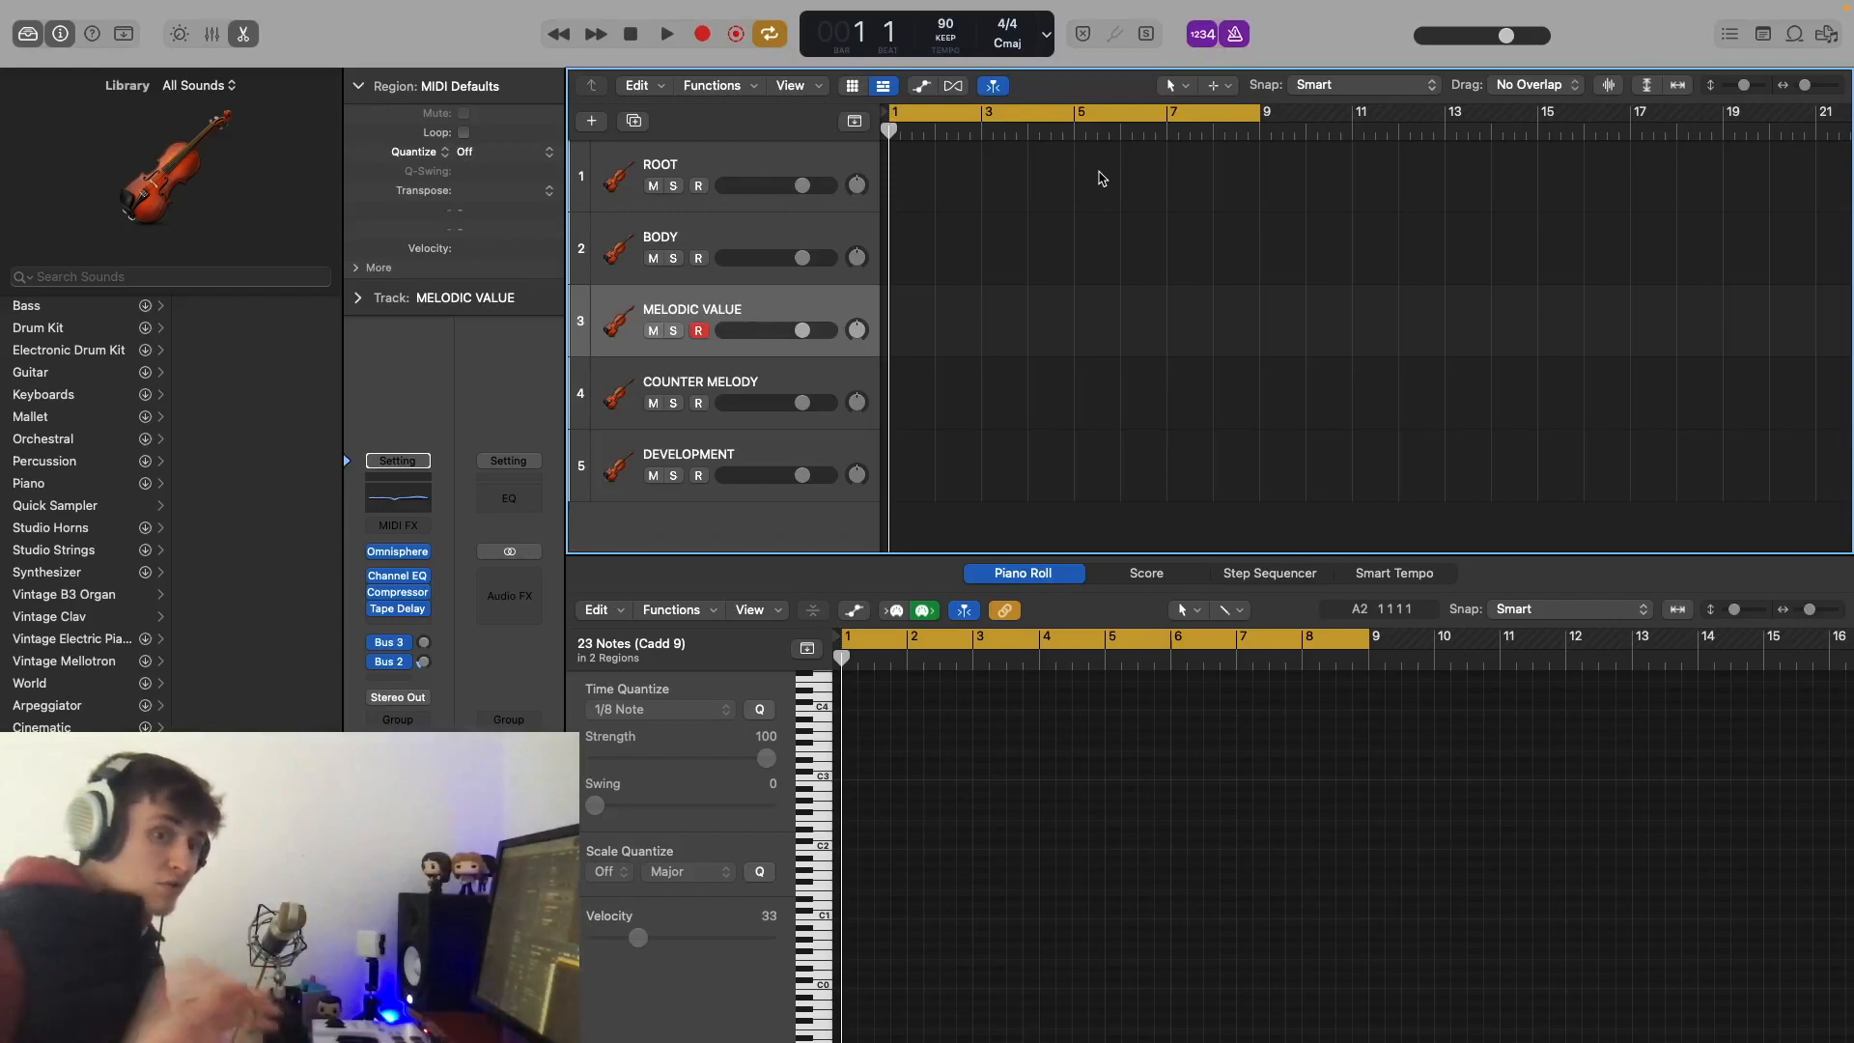
Step: Hide the lower editor area and select the ROOT track, with the track view enlarged around the eight-bar cycle
key(x)
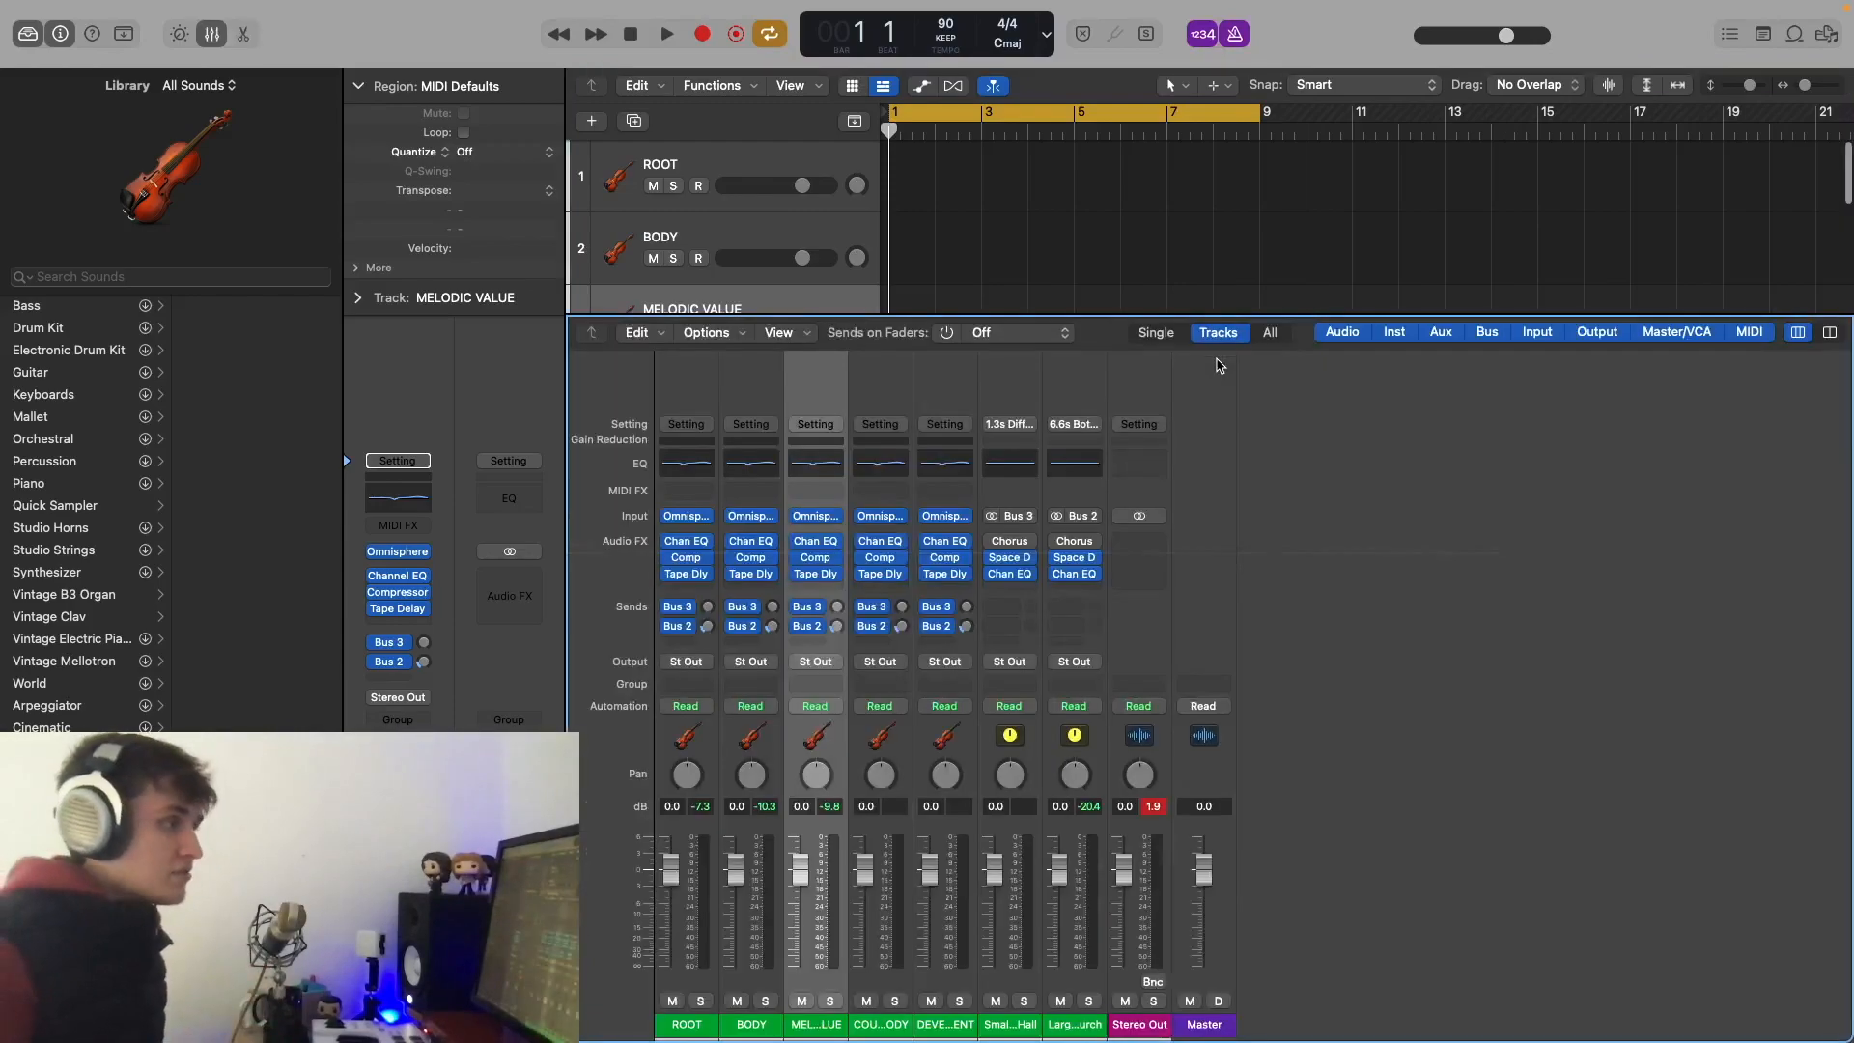
key(x)
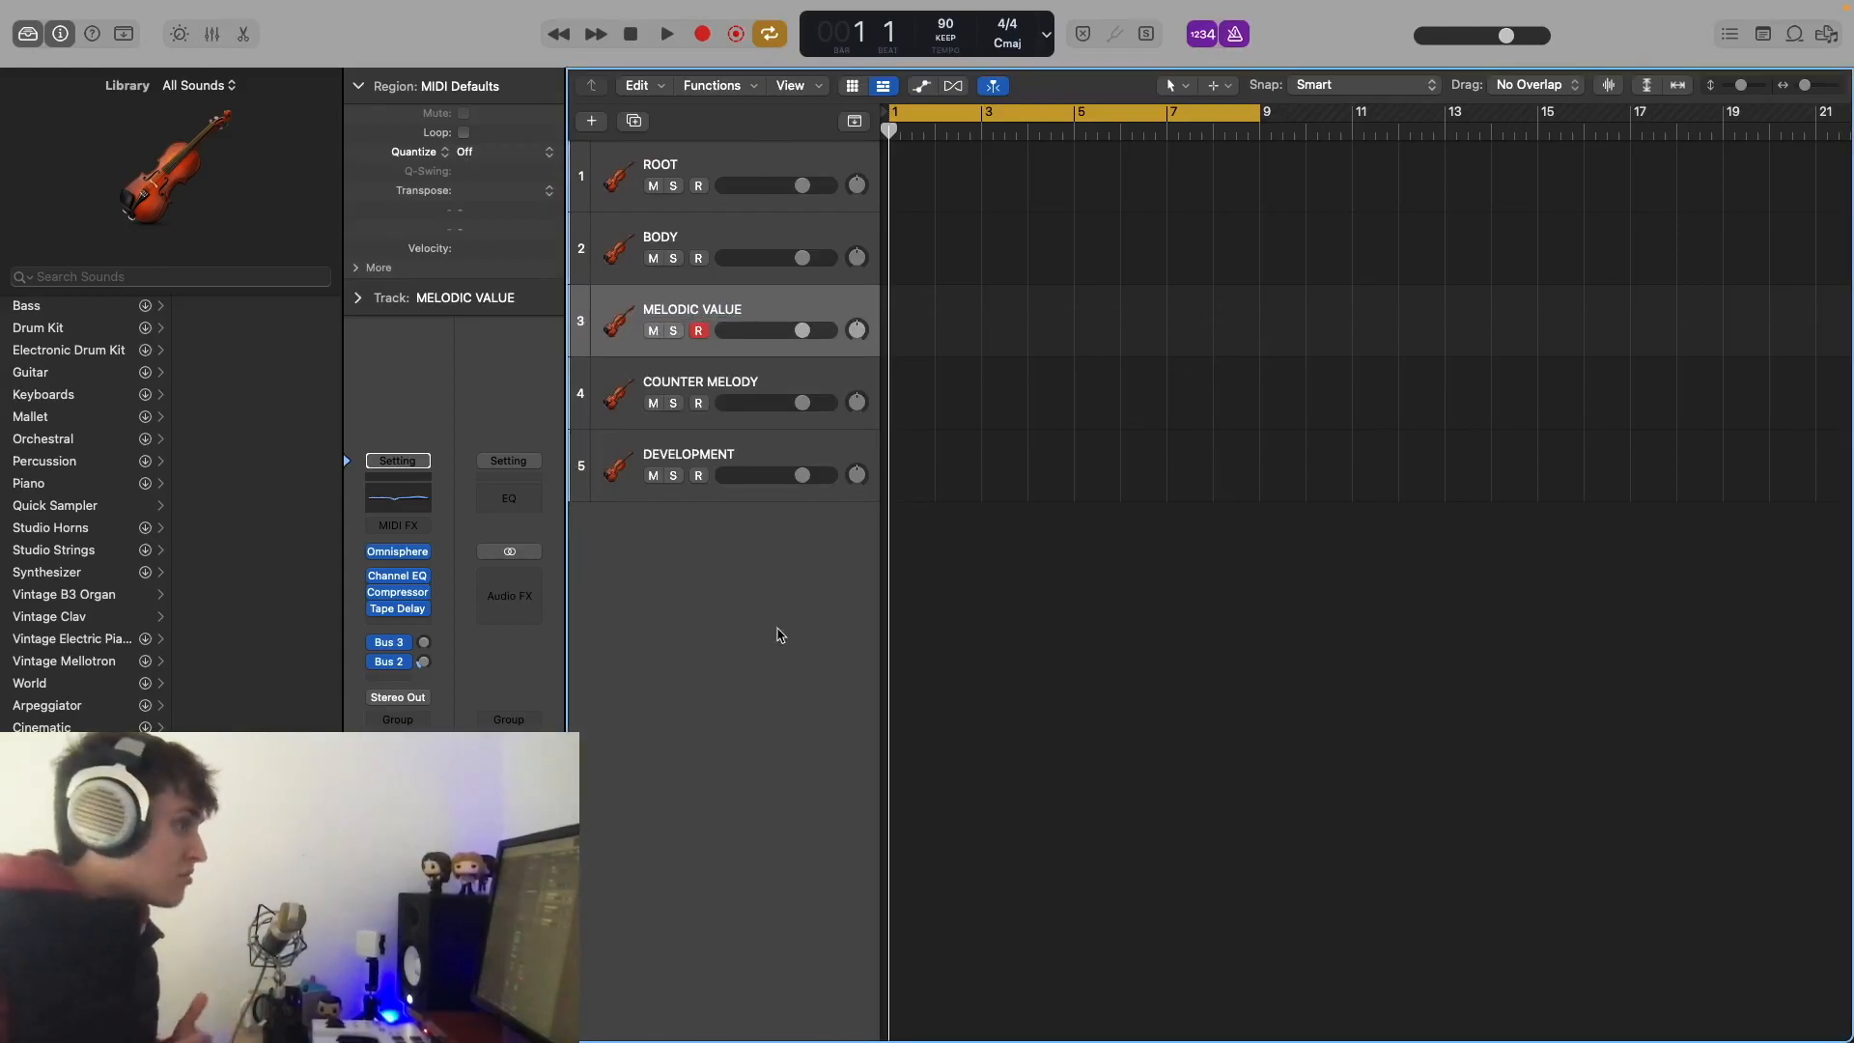
click(854, 467)
click(830, 158)
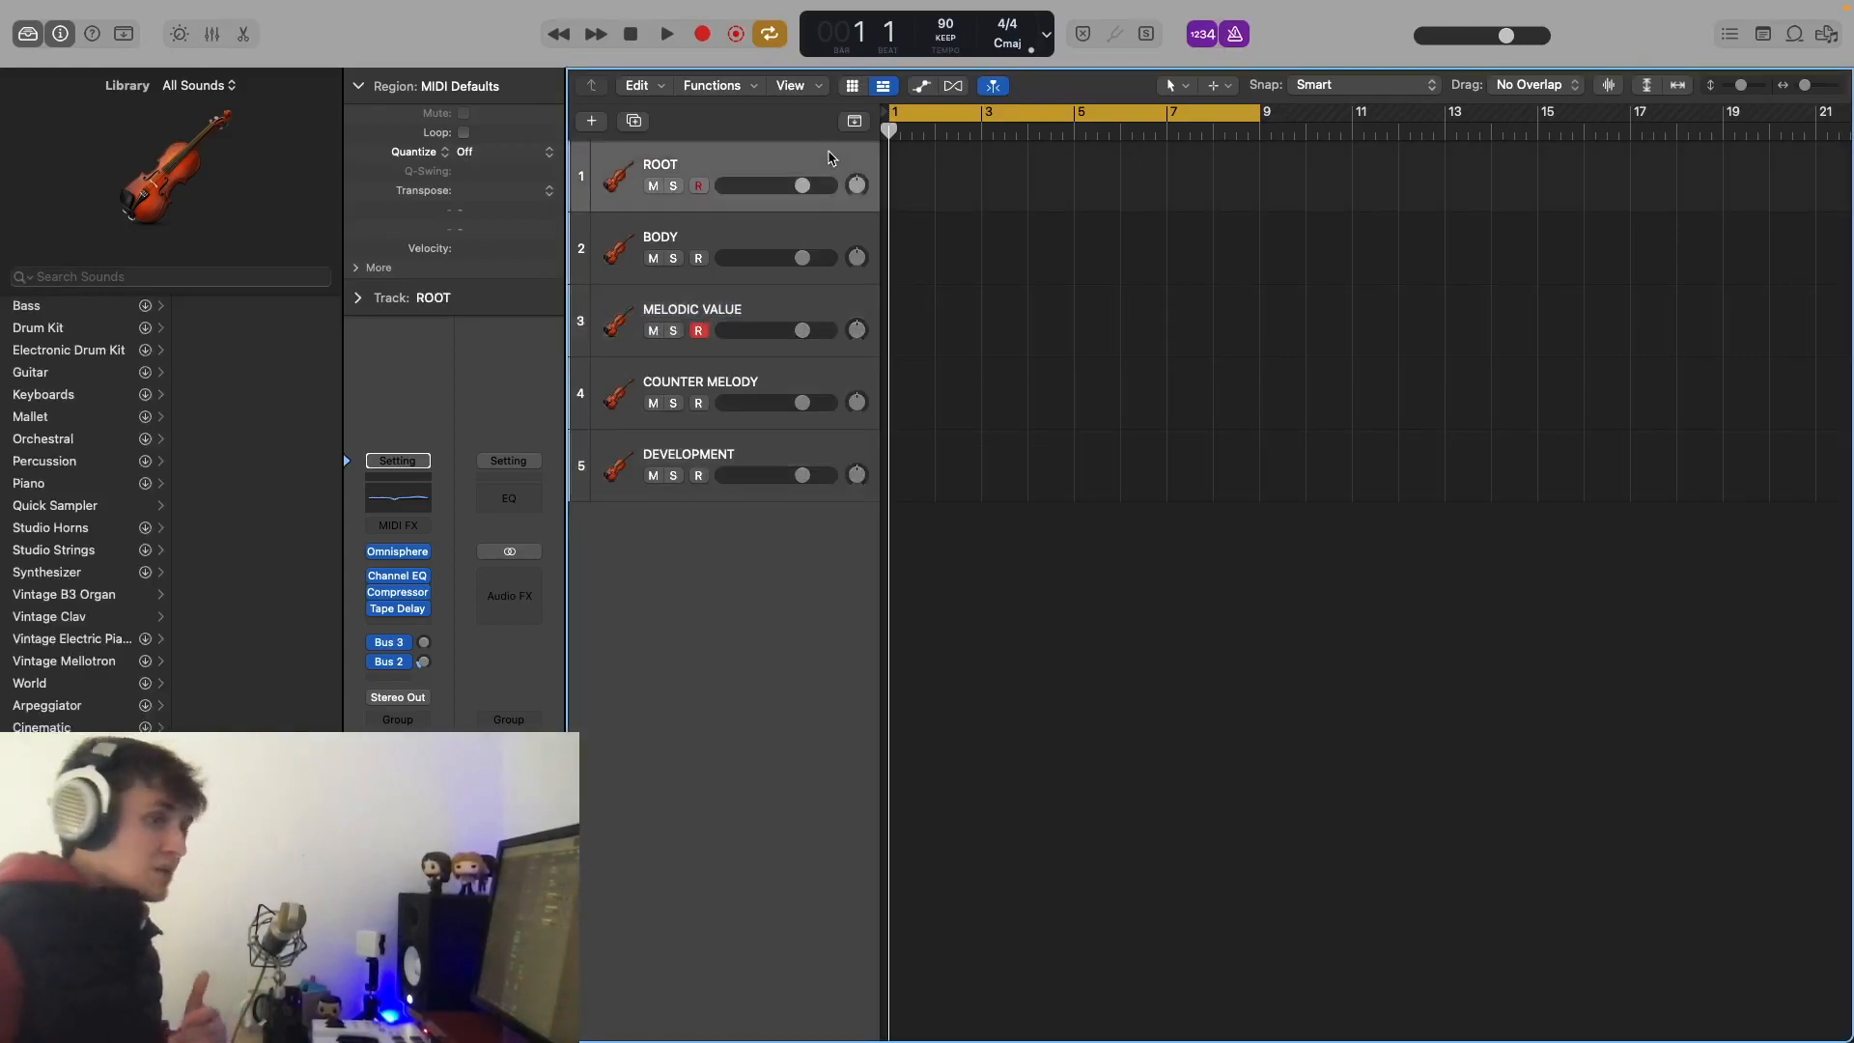
key(super+Right)
key(super+Right)
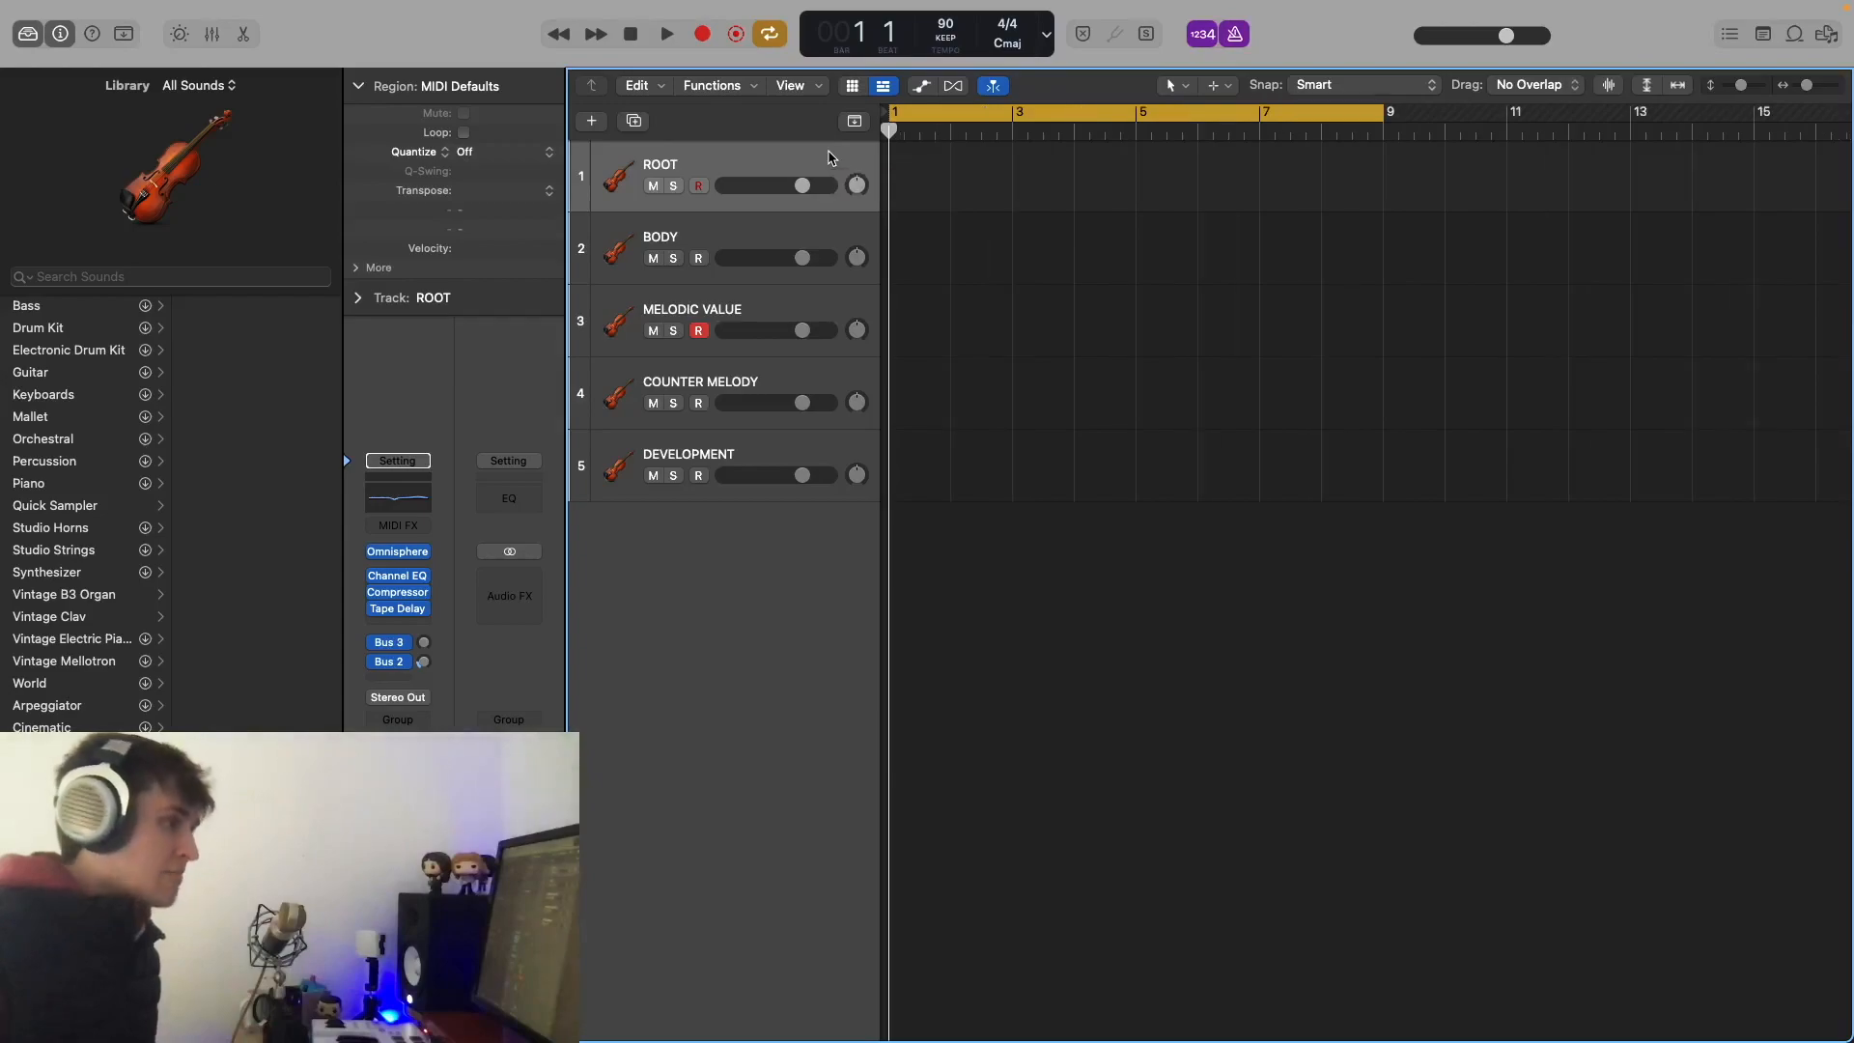
key(super+Down)
key(super+Down)
key(super+Down)
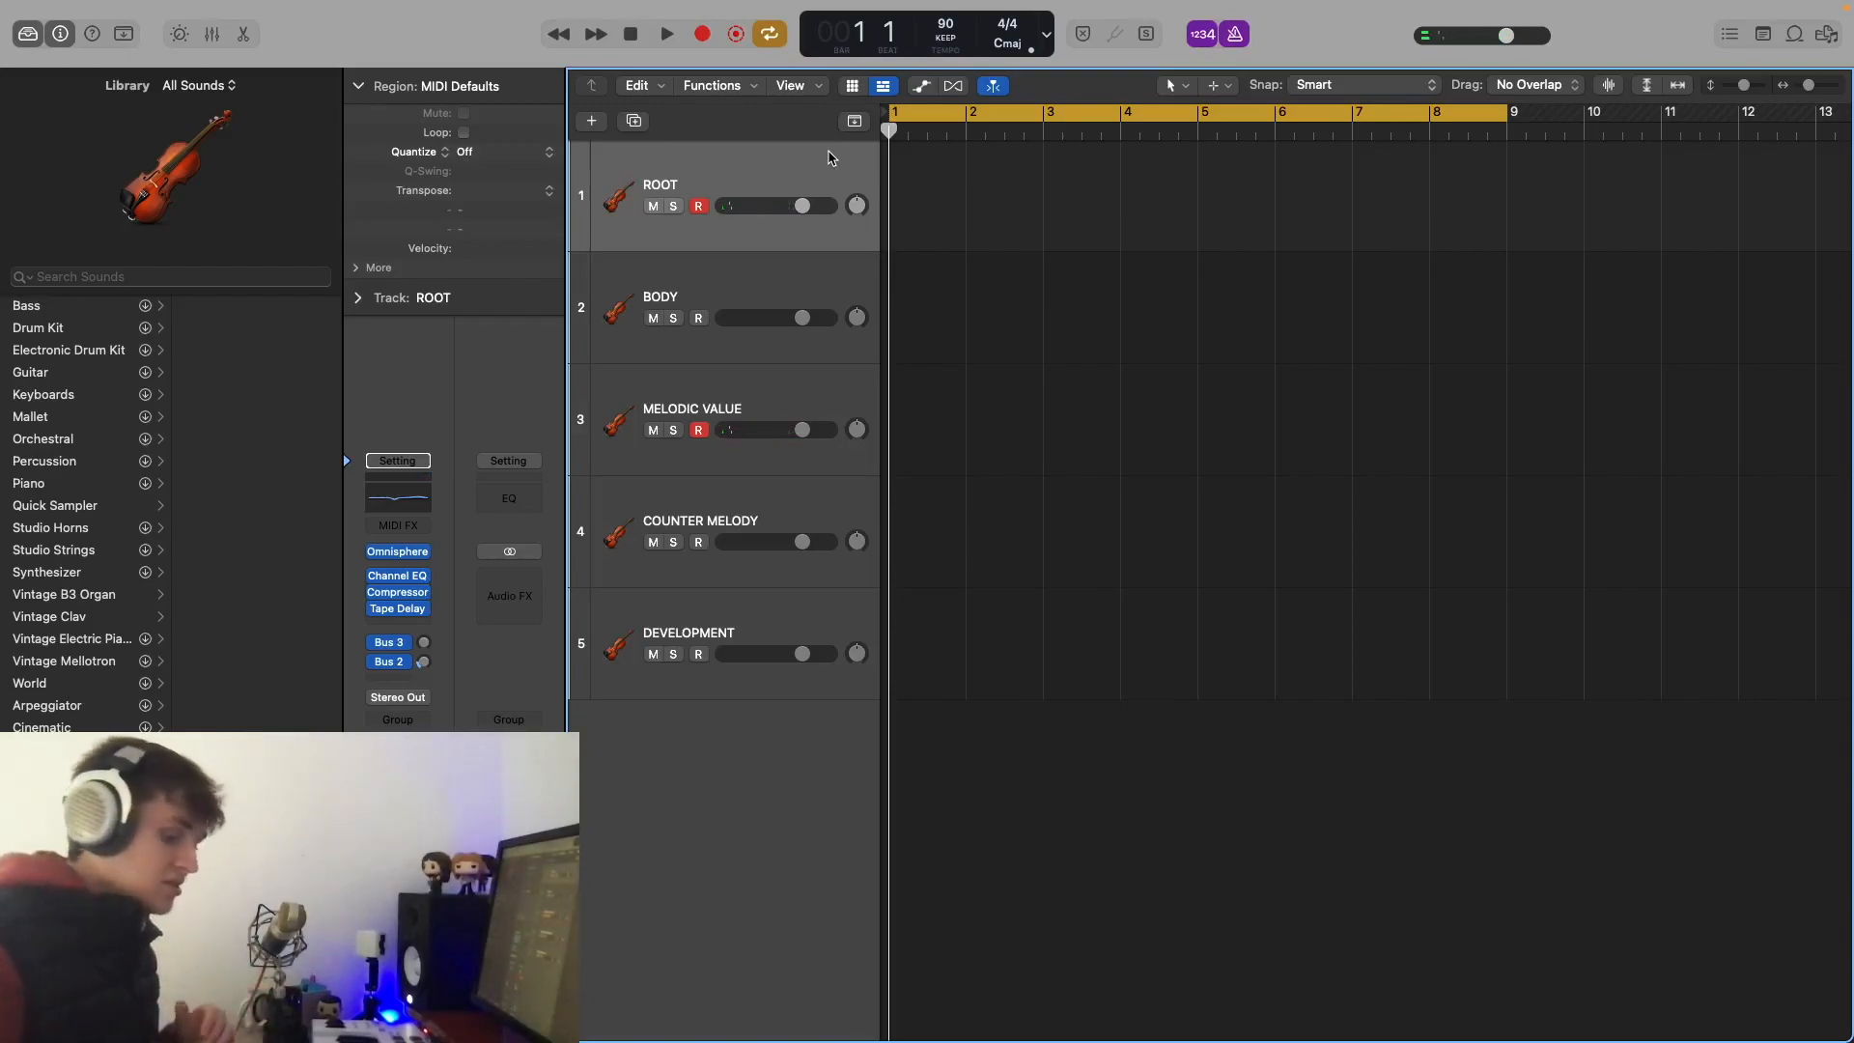
Step: Disarm the MELODIC VALUE track and record a four-bar part of single root notes on the ROOT track
click(699, 430)
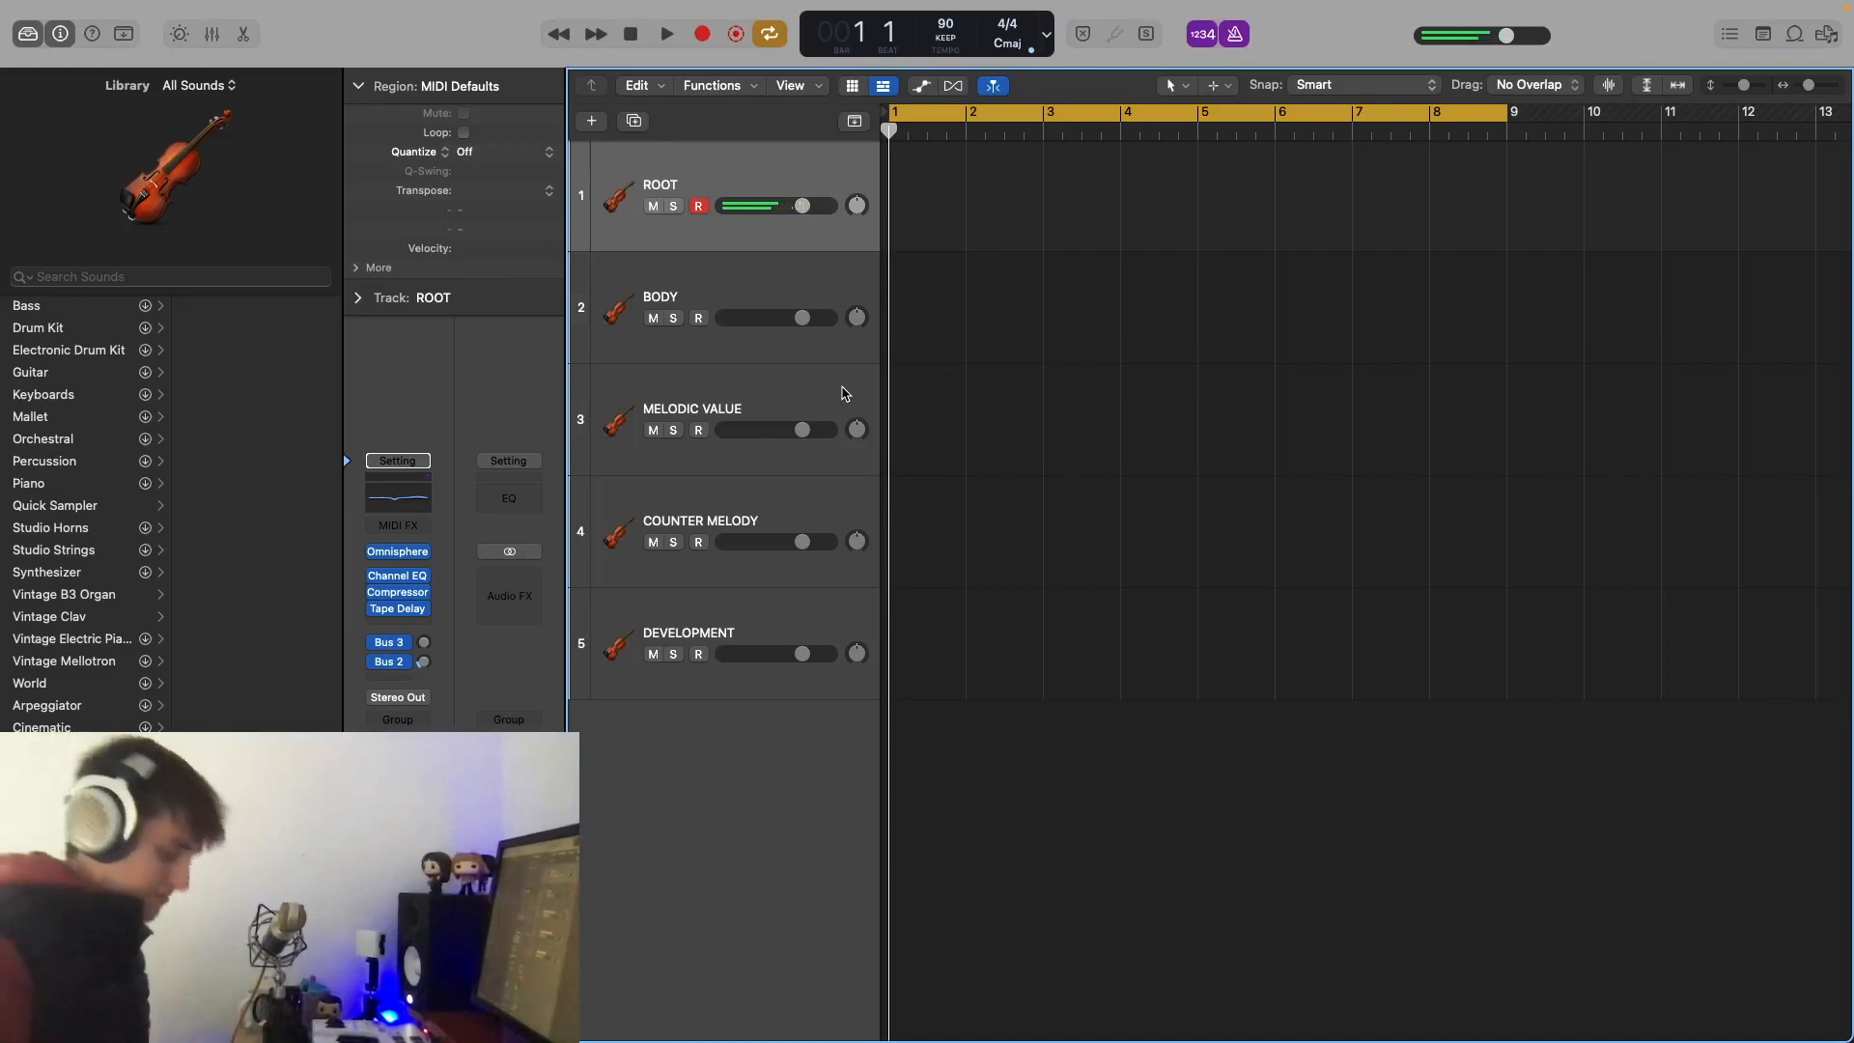
key(r)
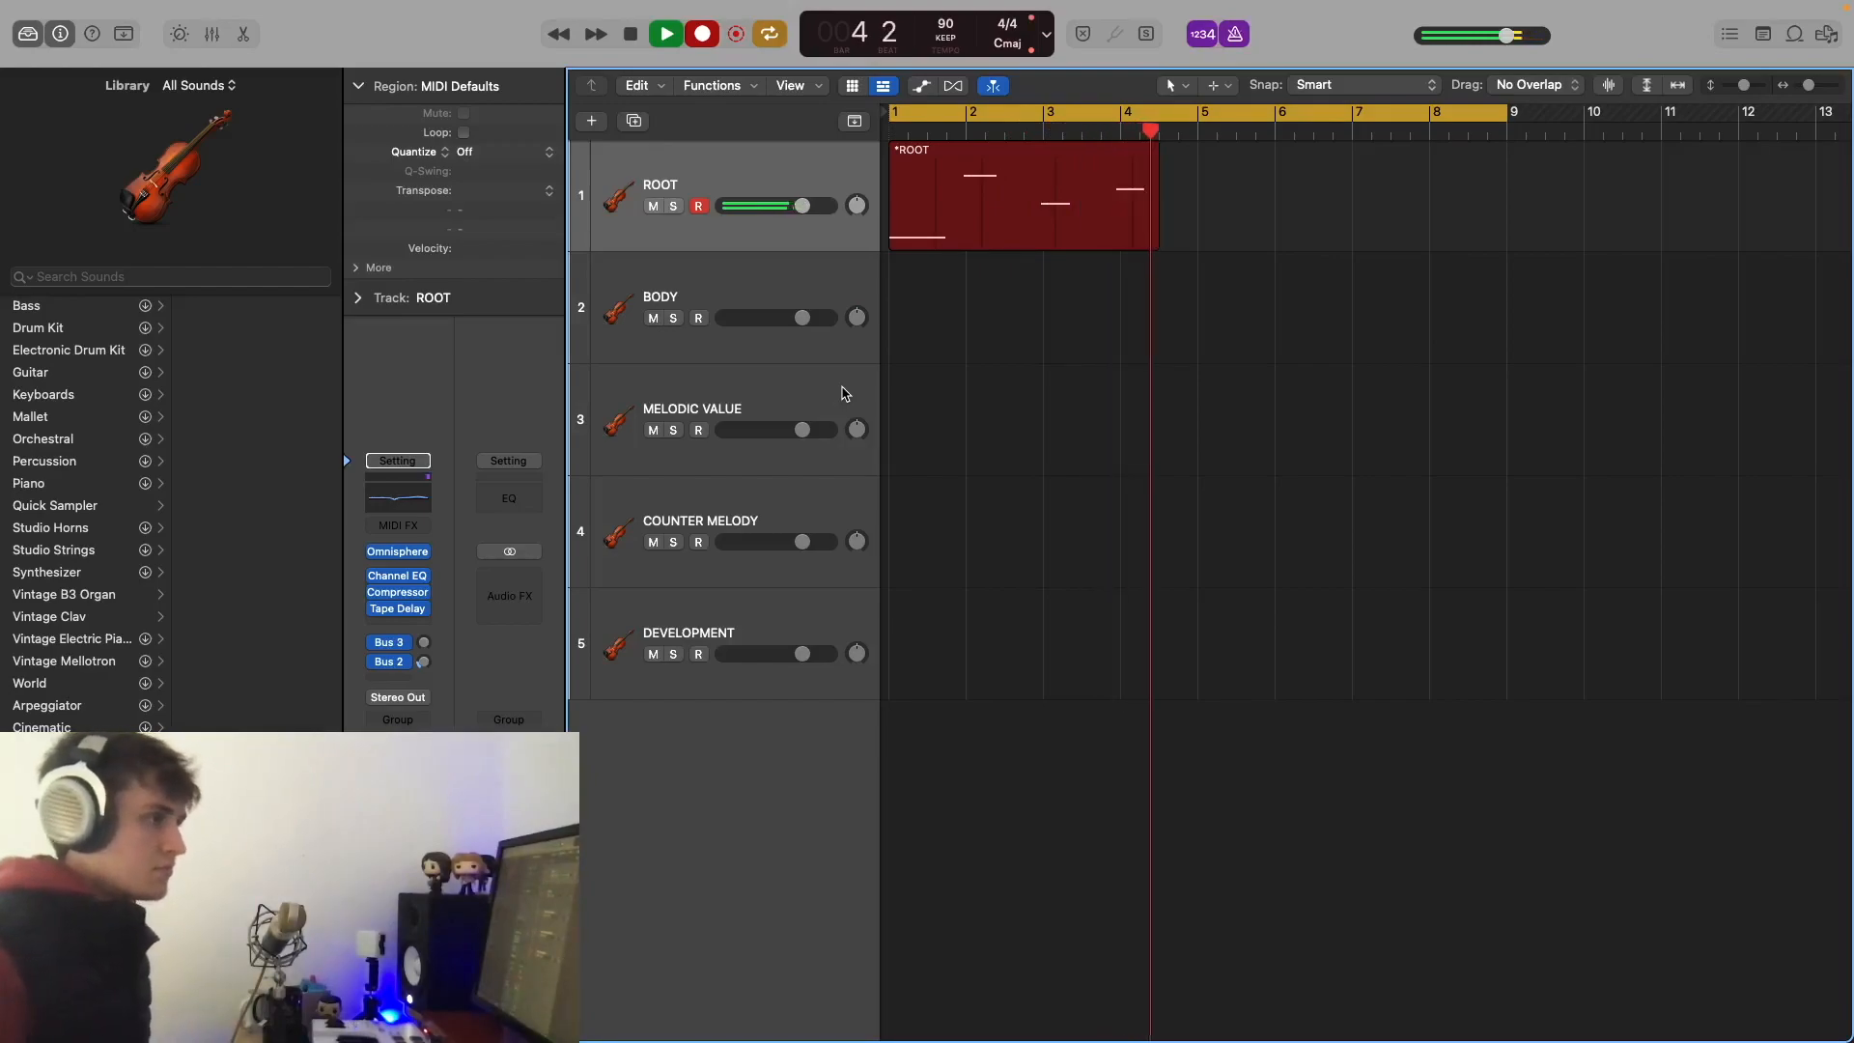
key(space)
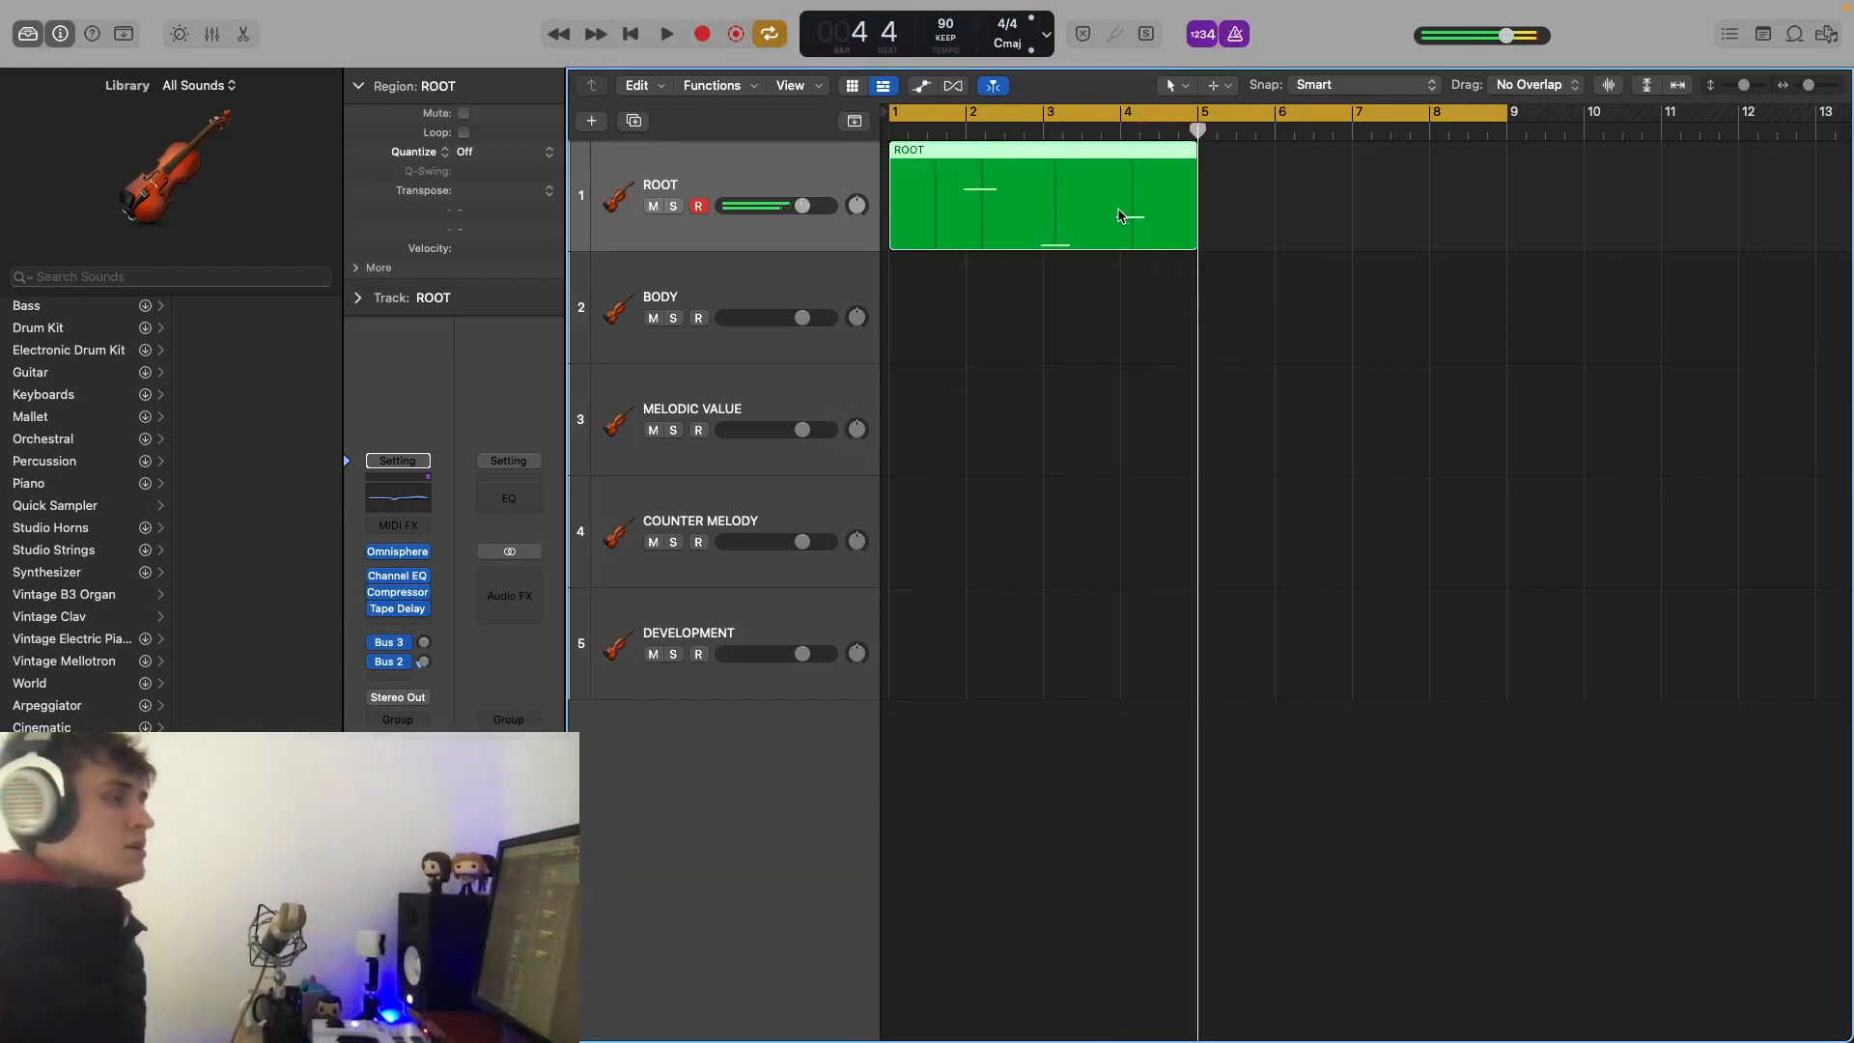
Step: Quantize all the notes of the ROOT region to 1/8 Note and loop the region up to bar 9
double_click(1121, 215)
drag(1237, 925, 837, 728)
click(759, 710)
drag(1197, 171, 1506, 234)
Step: Record-arm the BODY track and record a four-bar chord part on it, starting from bar 1
click(827, 296)
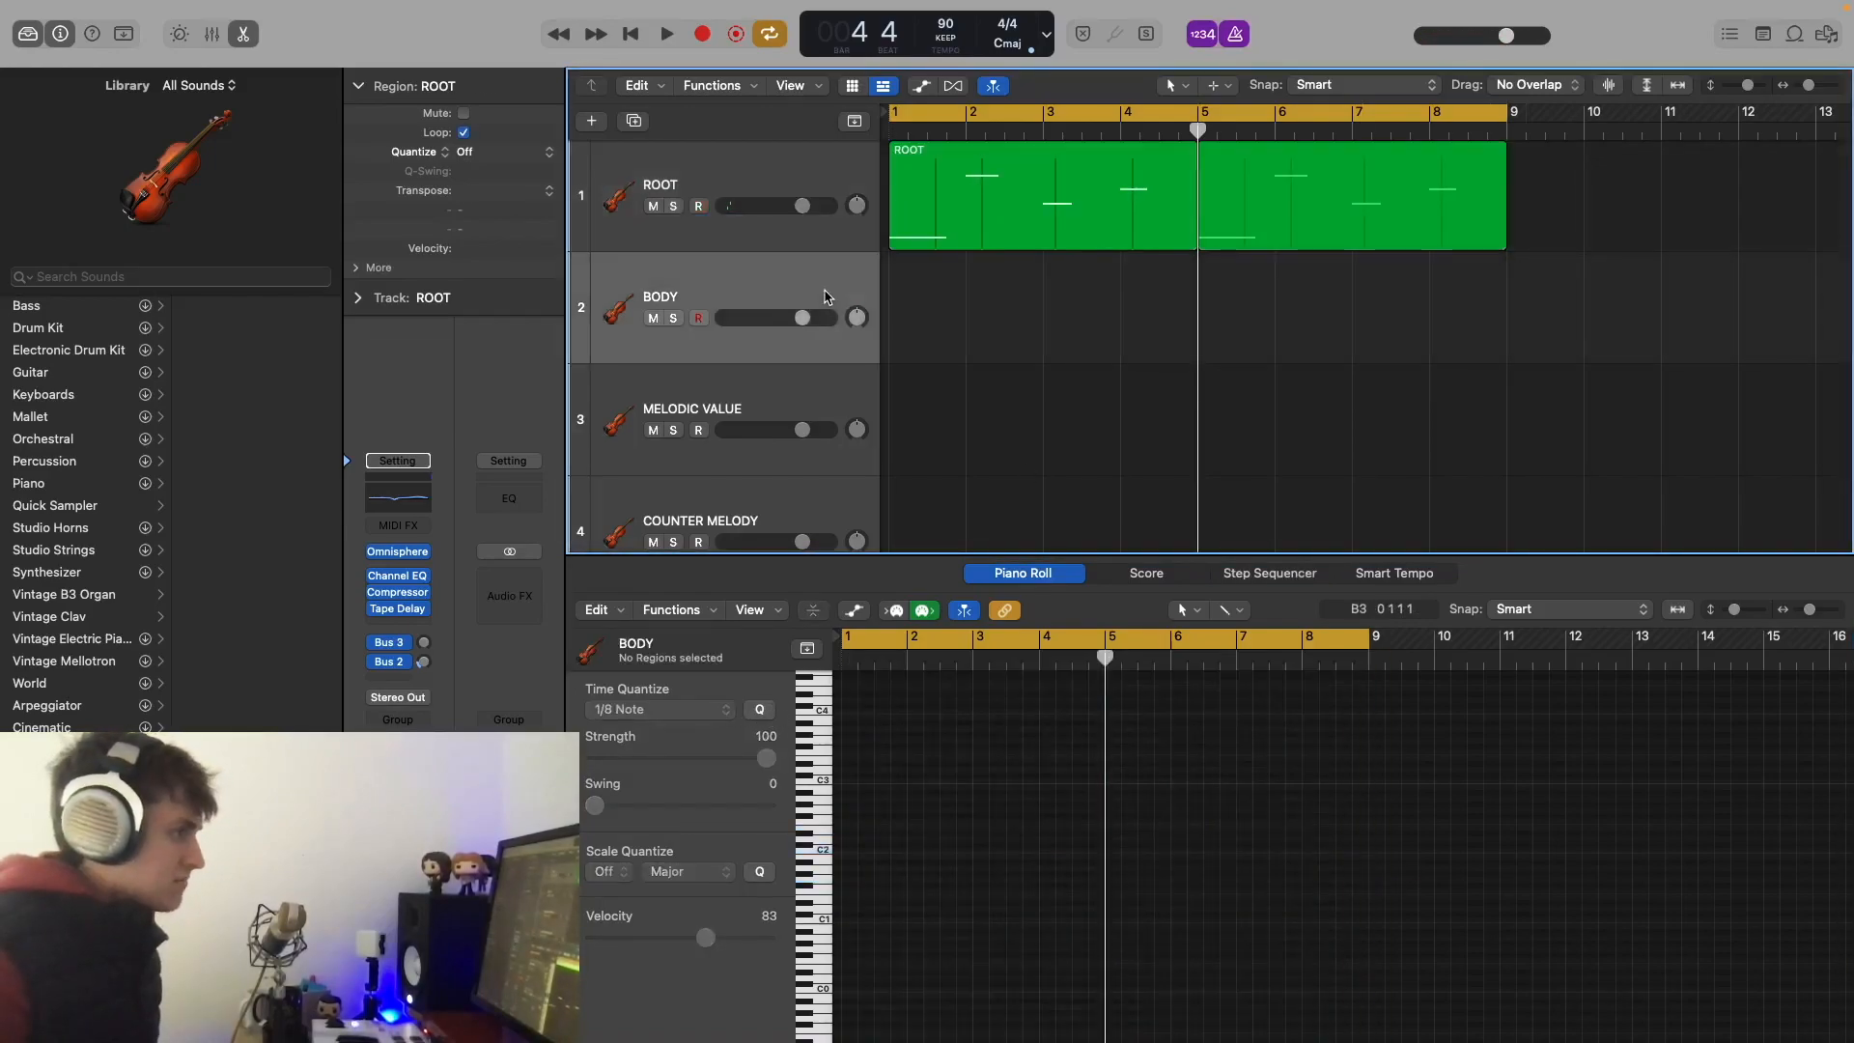
click(700, 319)
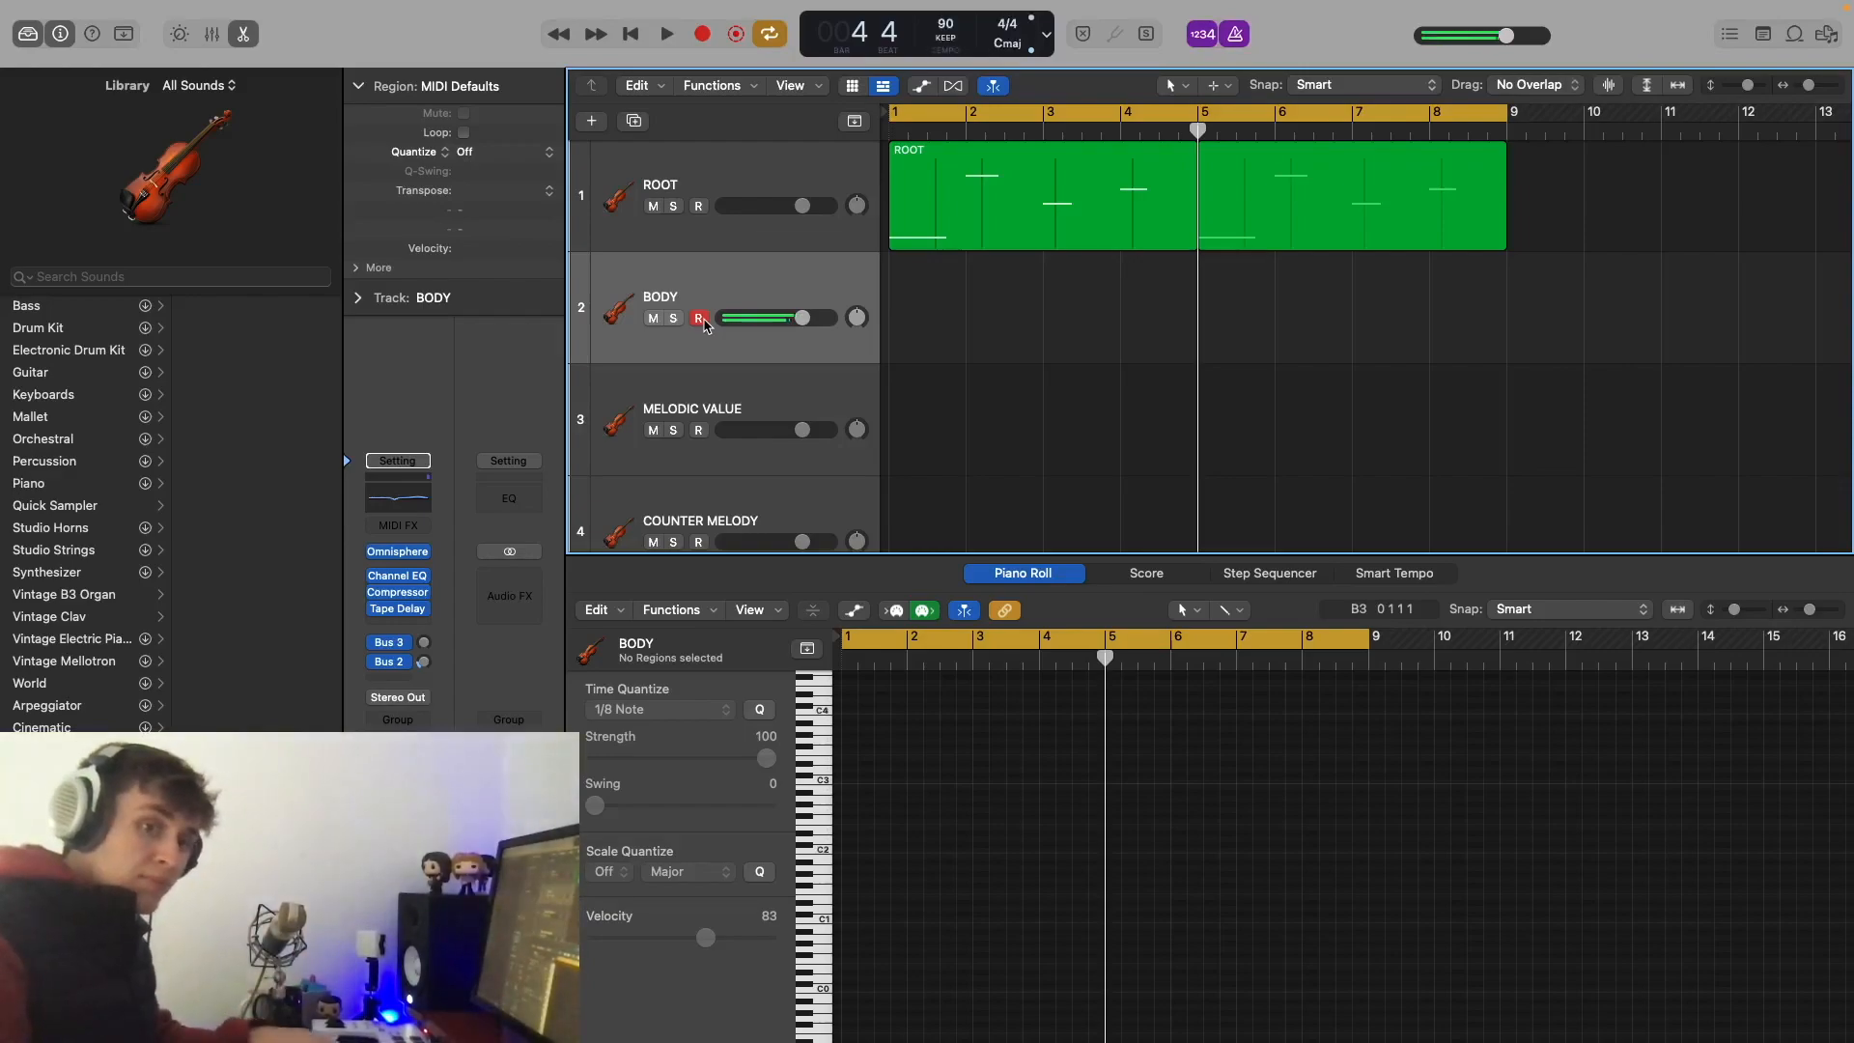
key(Return)
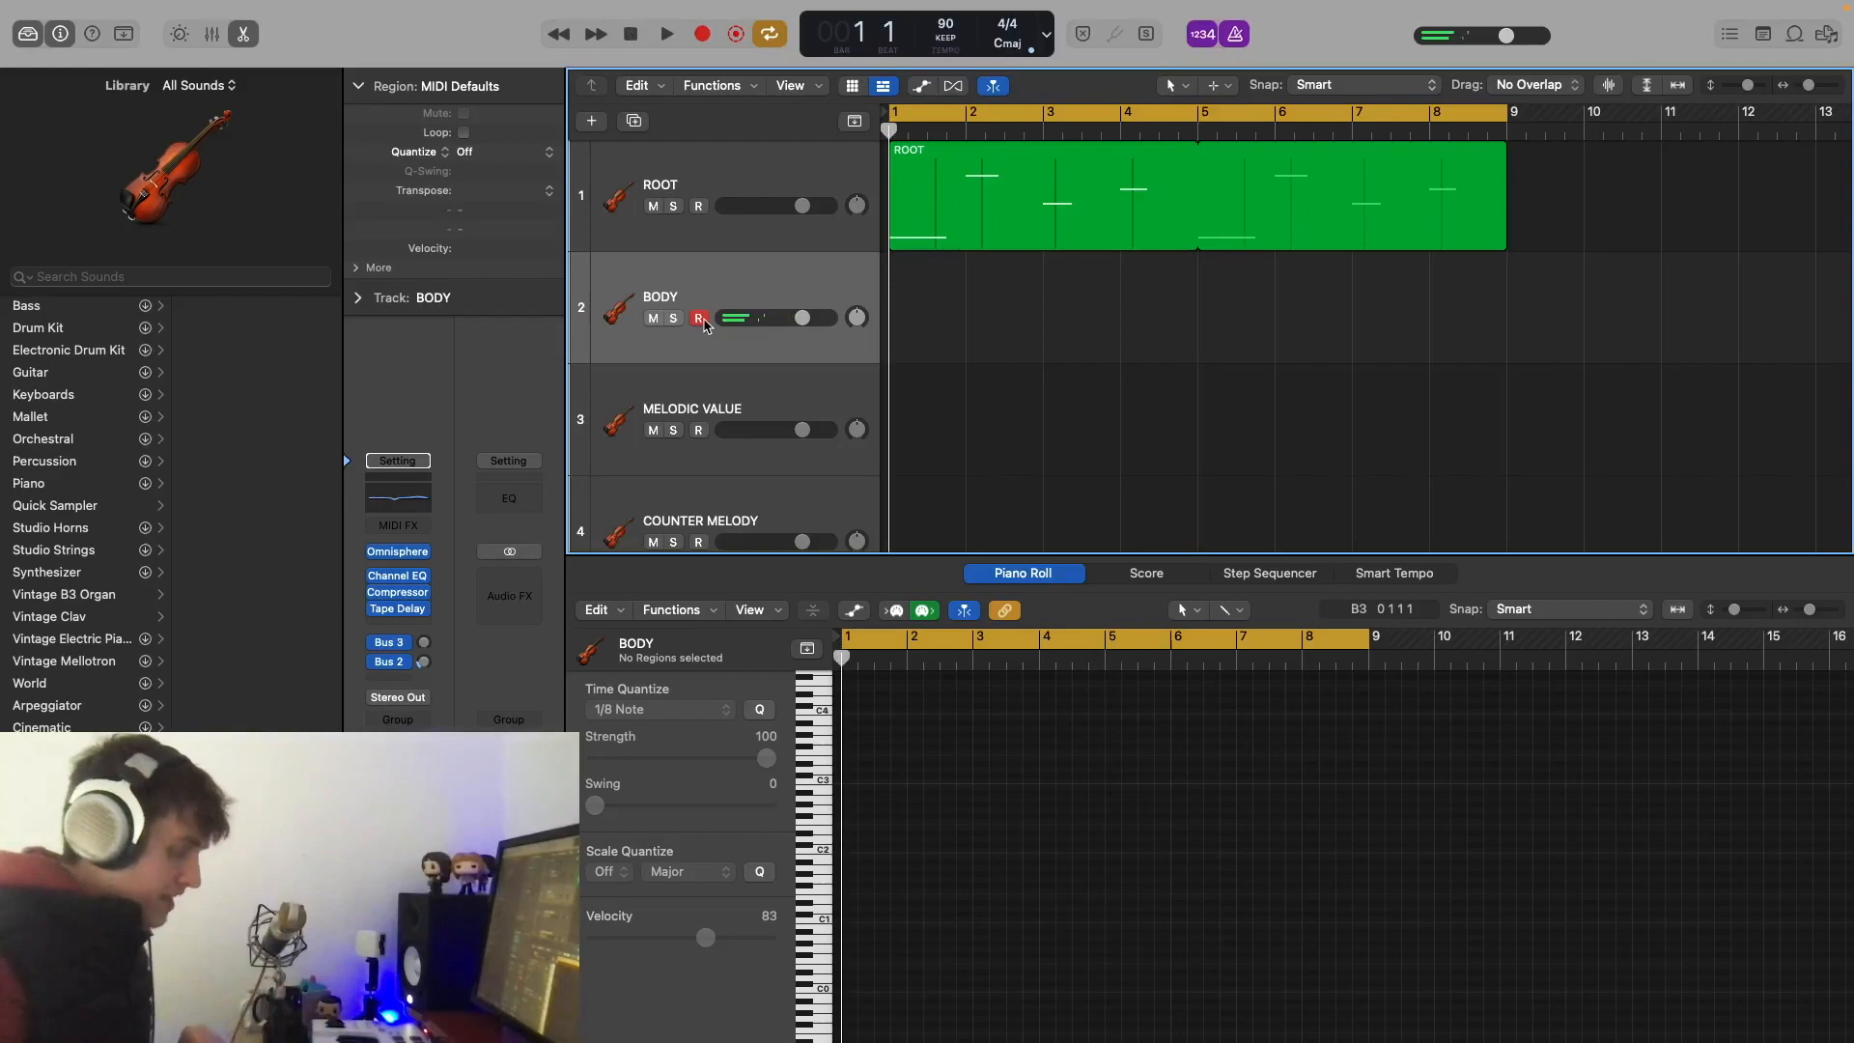
key(r)
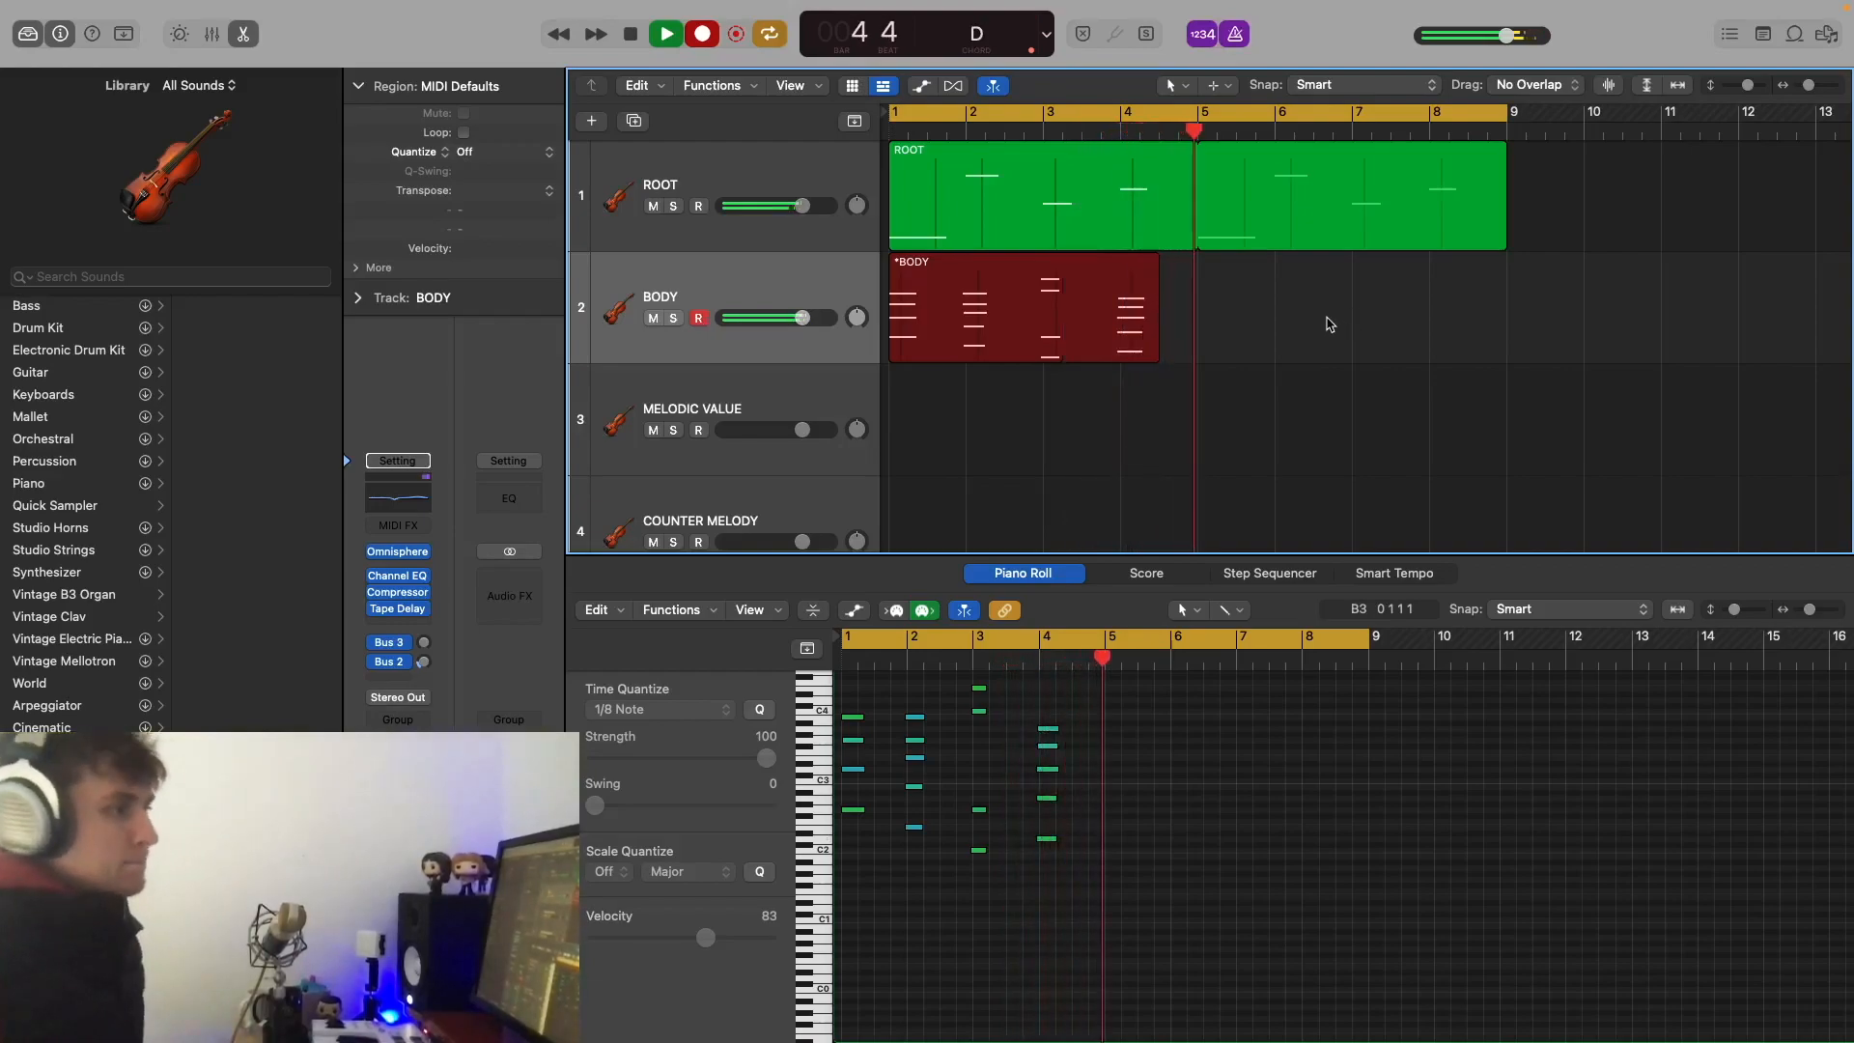
key(space)
Step: Quantize all the chord notes in the BODY region to 1/8 Note and loop the region up to bar 9
drag(1237, 918, 788, 664)
click(758, 710)
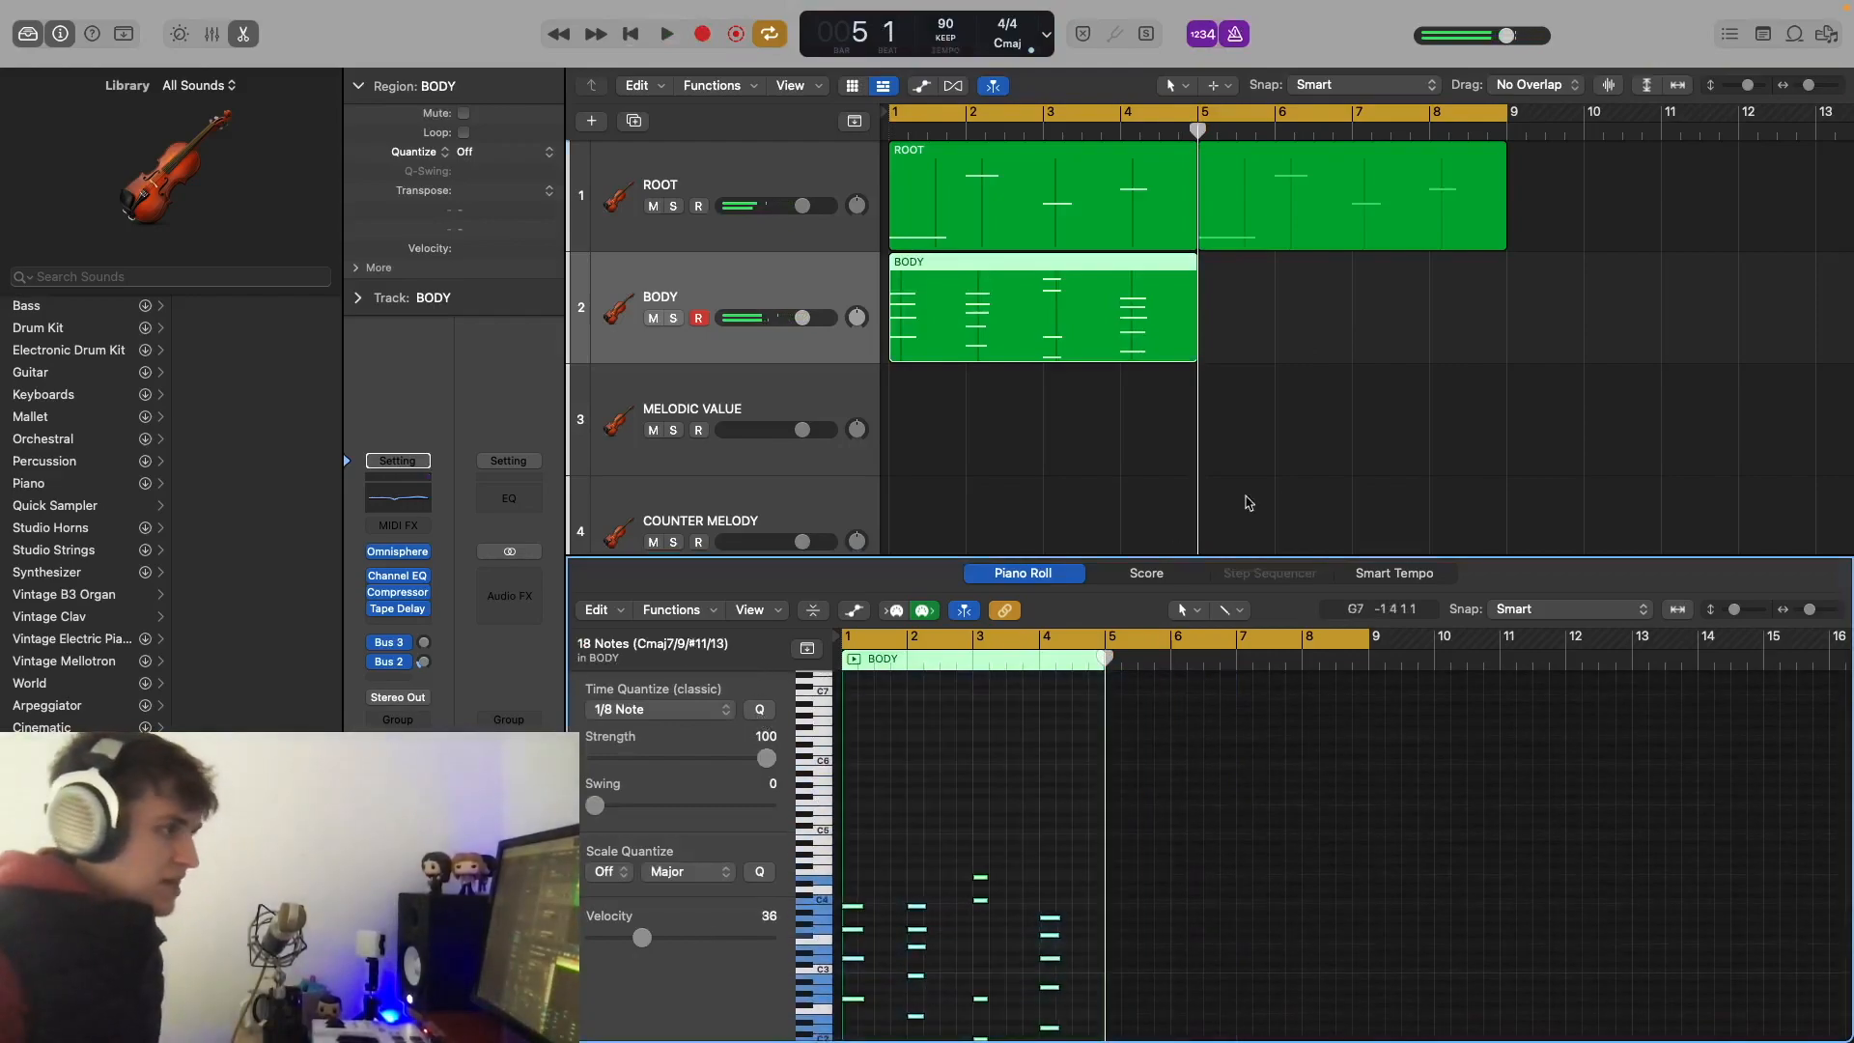
click(1222, 503)
drag(1195, 280, 1509, 322)
Step: Play back the ROOT and BODY parts together to check how they sound
key(space)
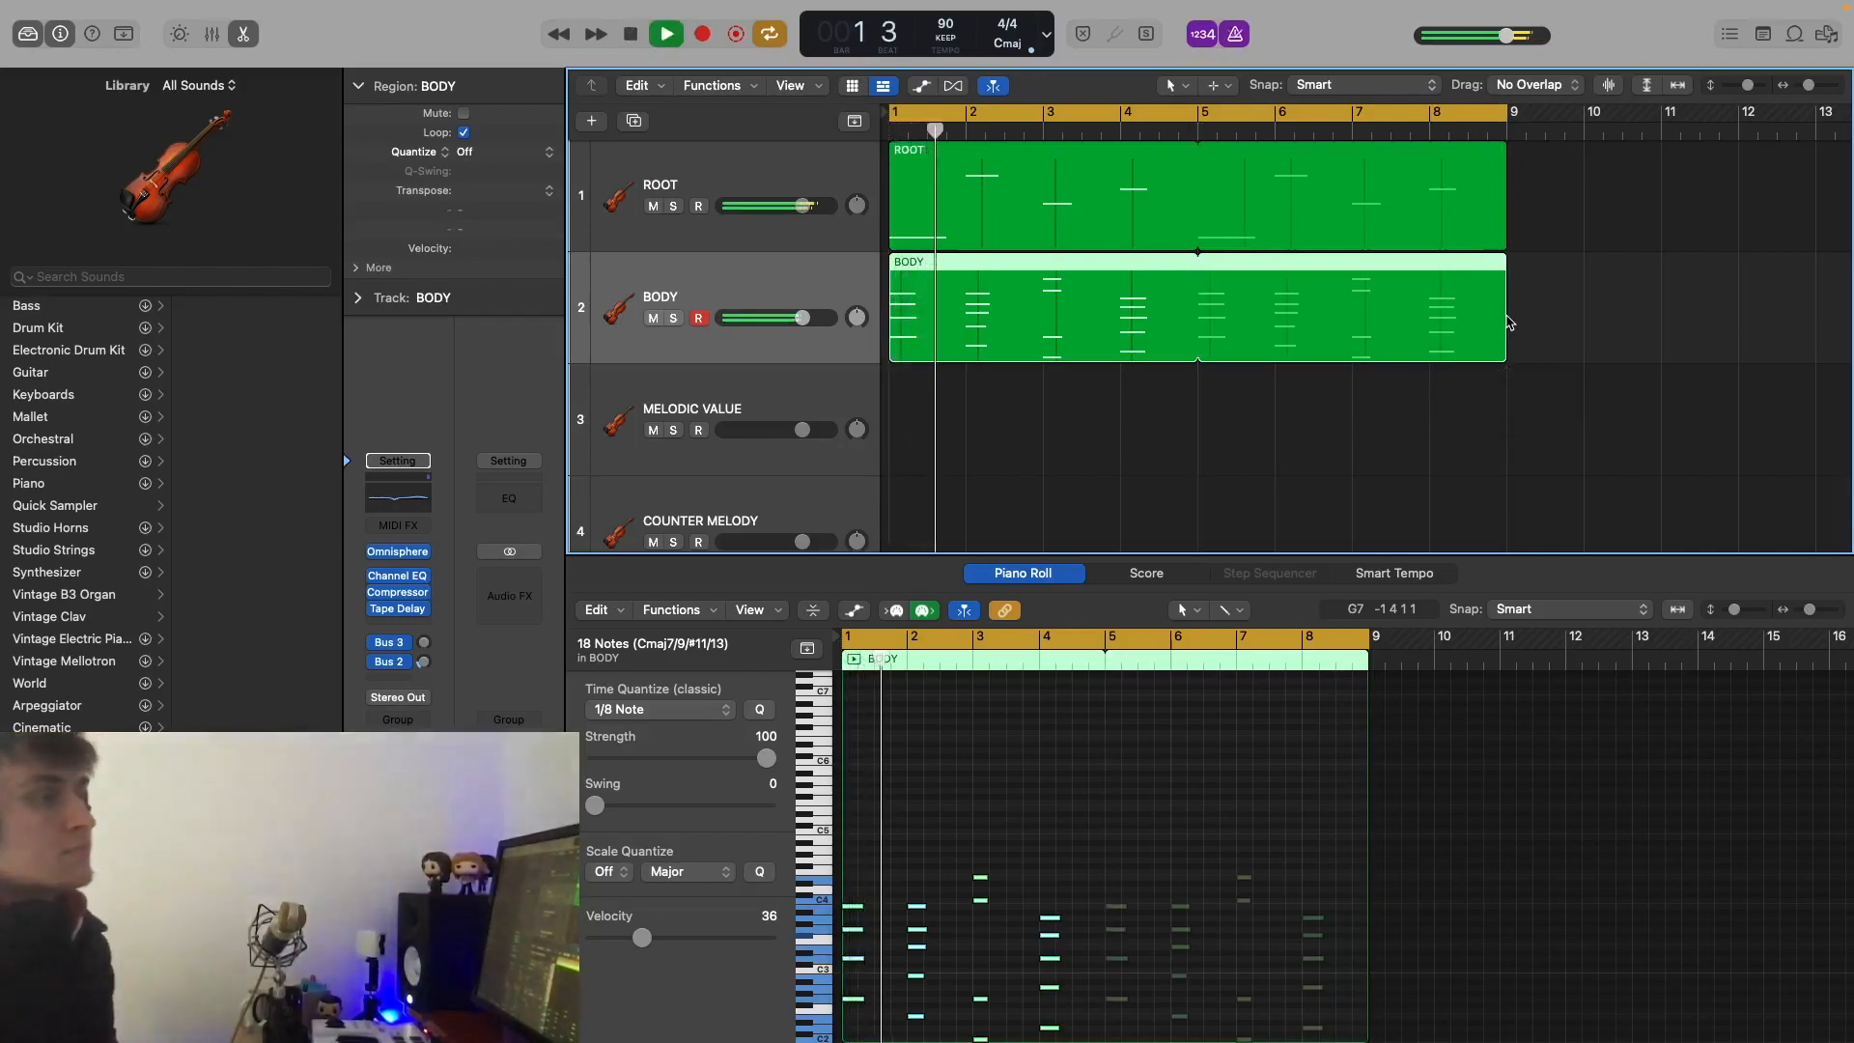
key(space)
click(1238, 36)
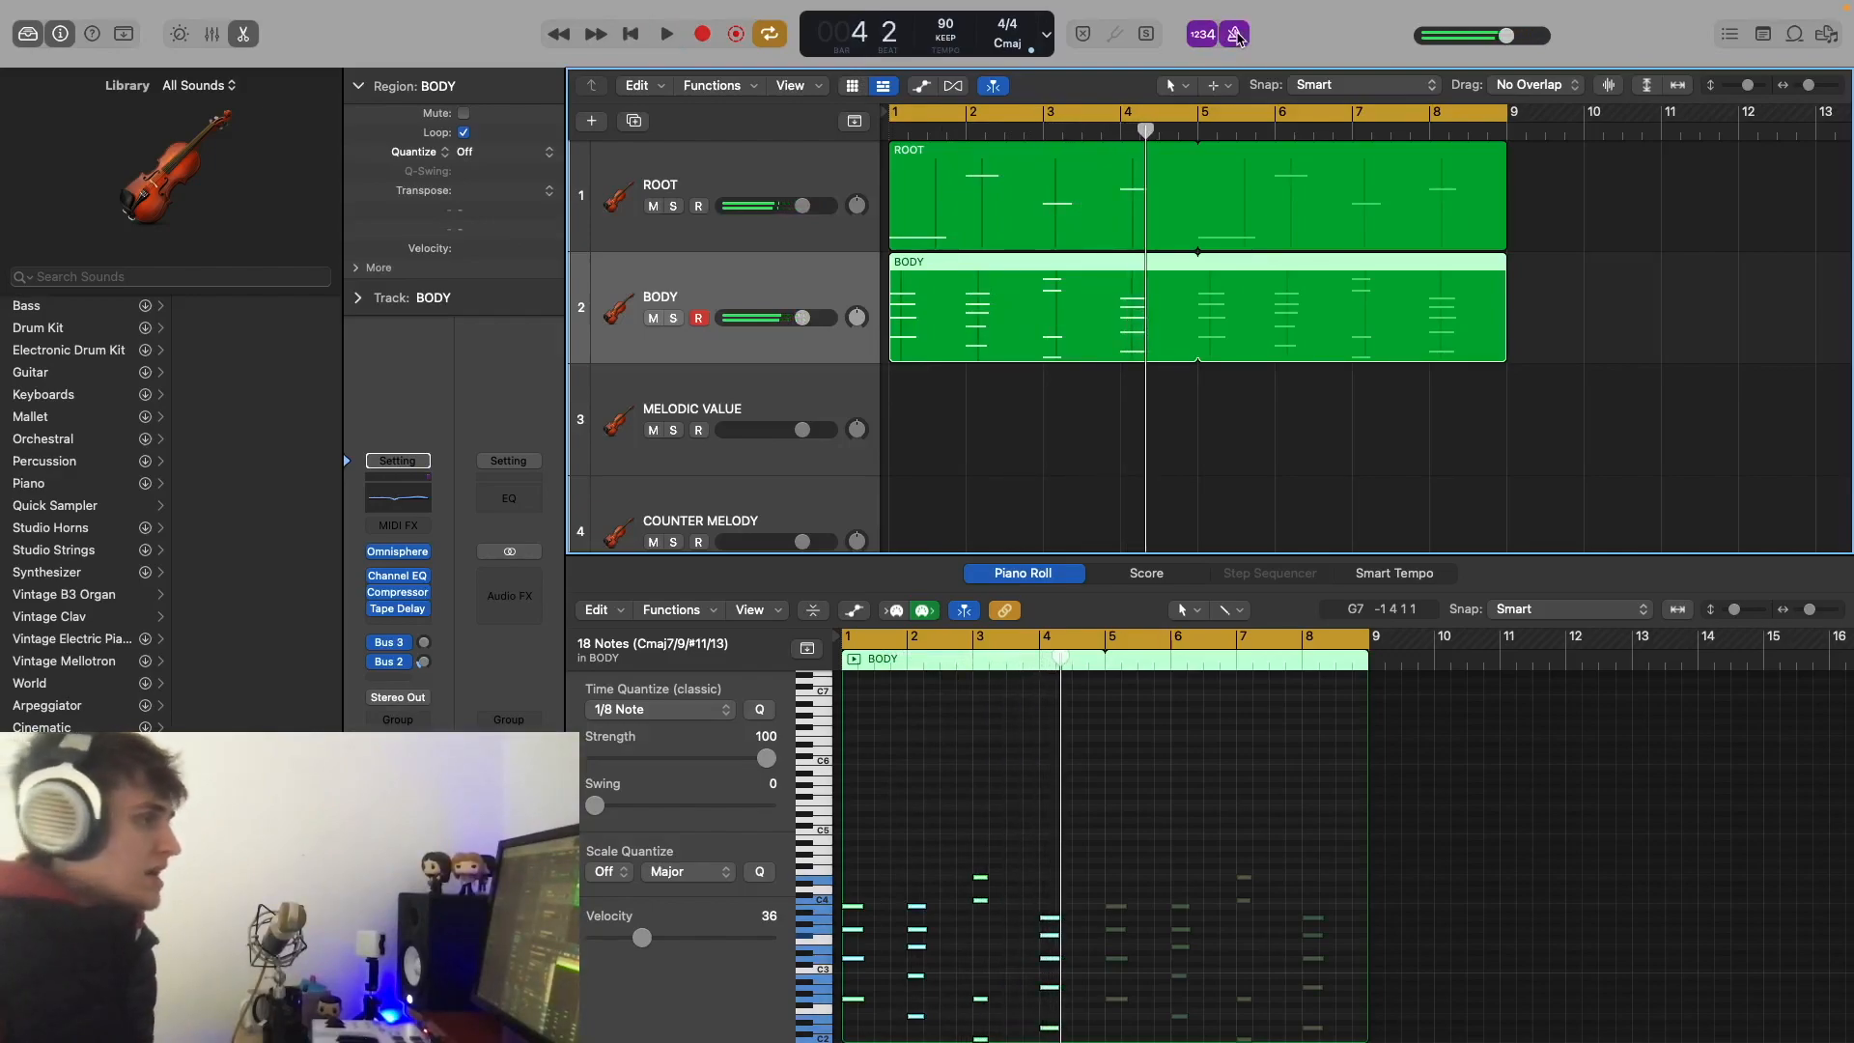
Step: Record-arm the MELODIC VALUE track and rehearse a melody over the looped parts from bar 1
scroll(1051, 348, down, 2)
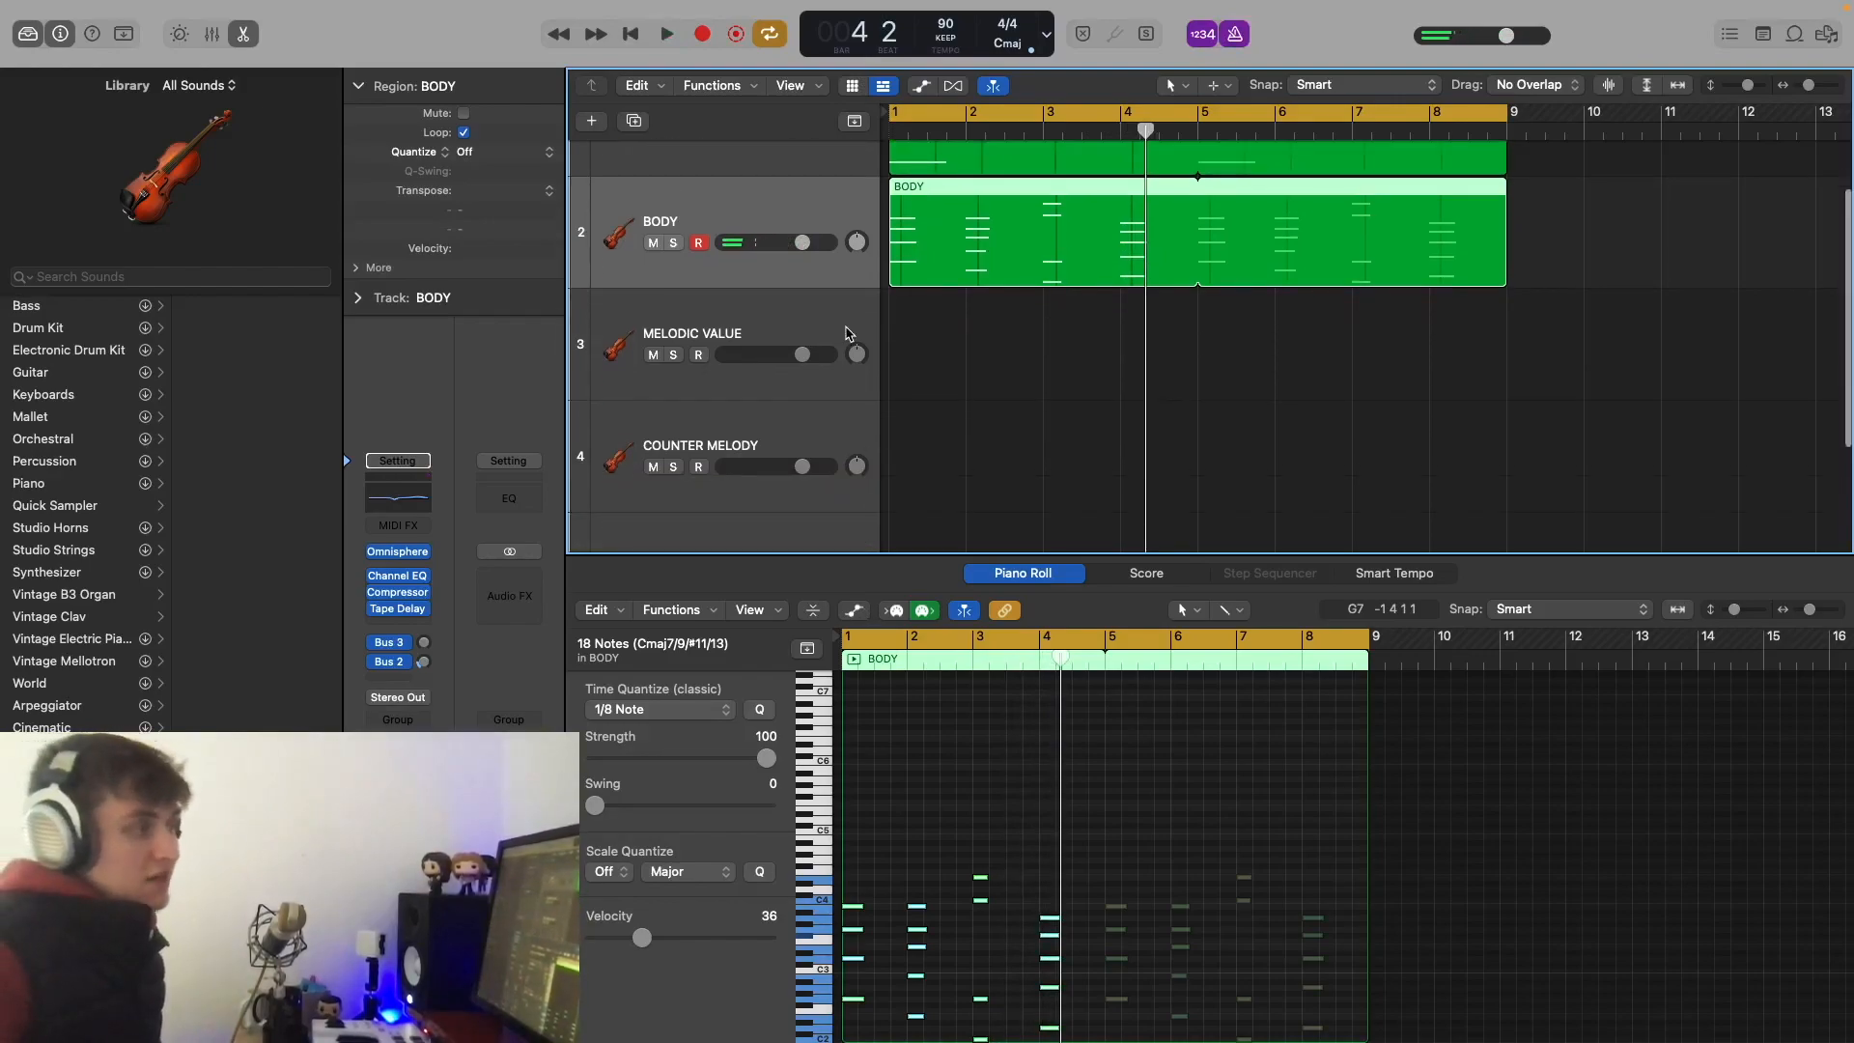
click(797, 311)
click(698, 354)
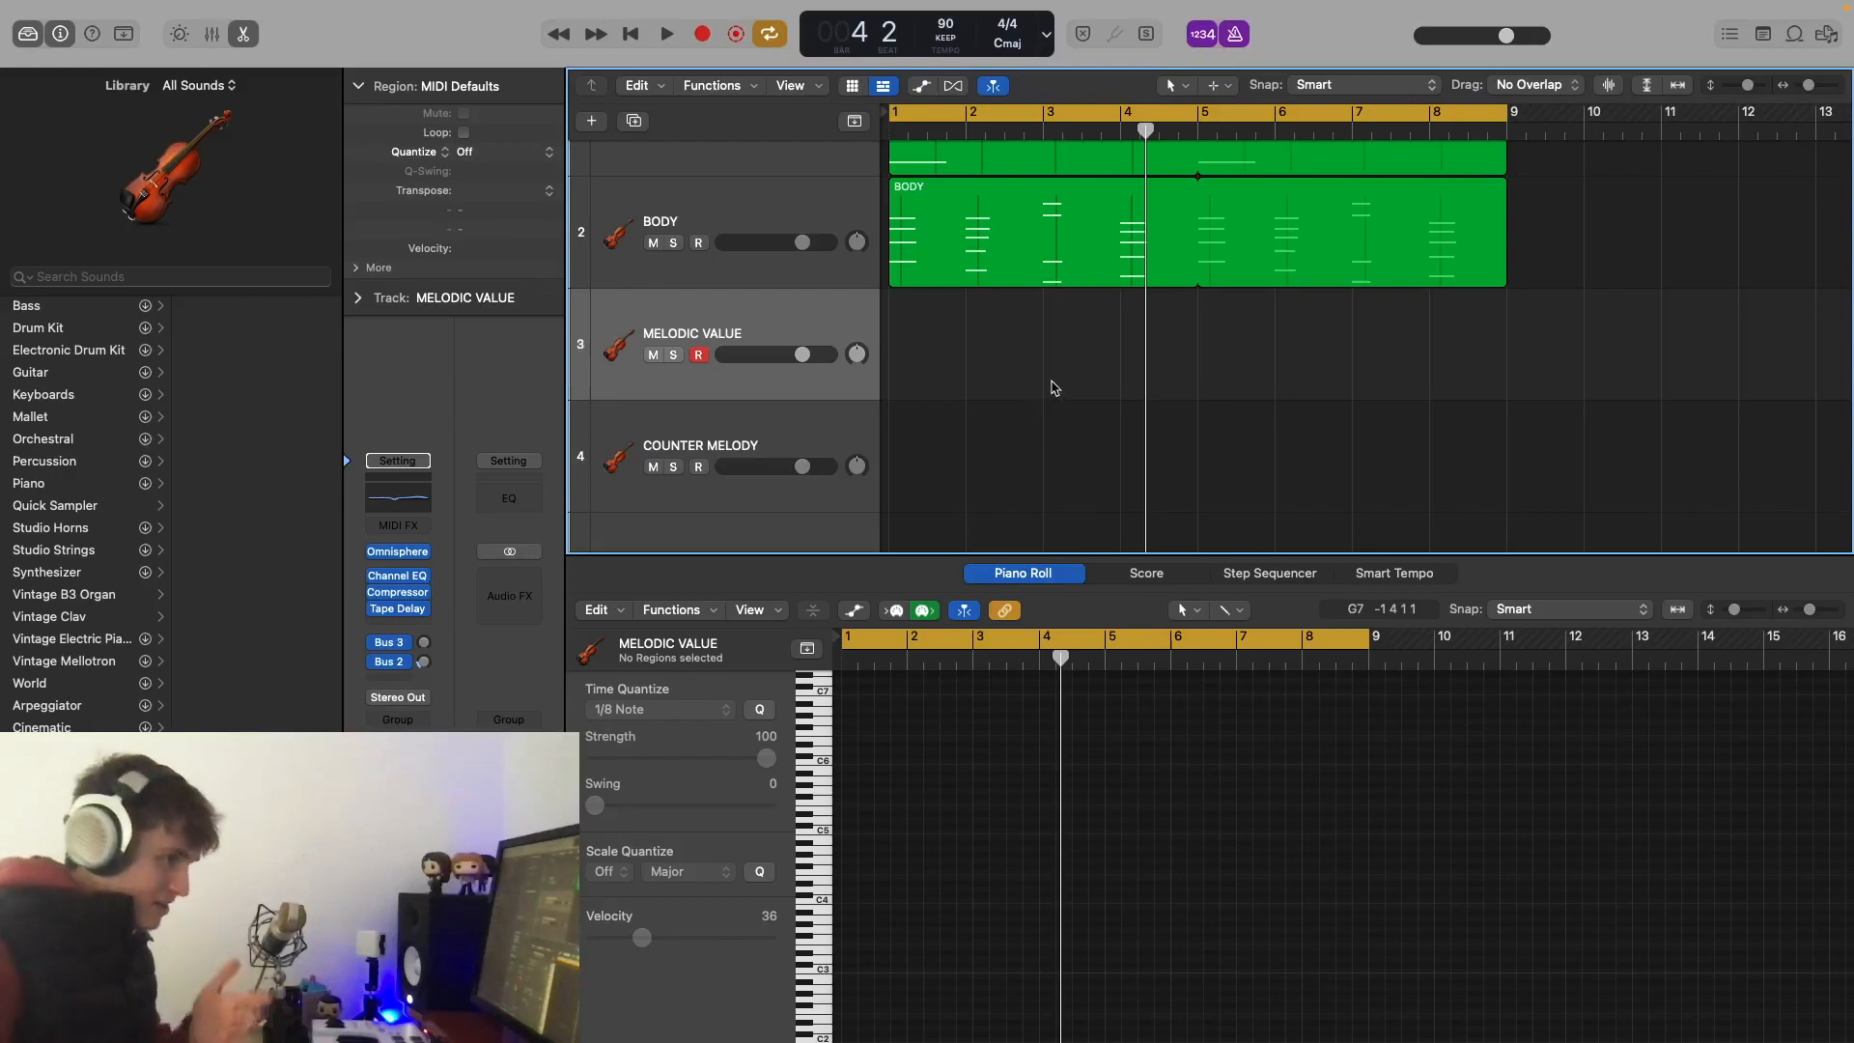
click(888, 136)
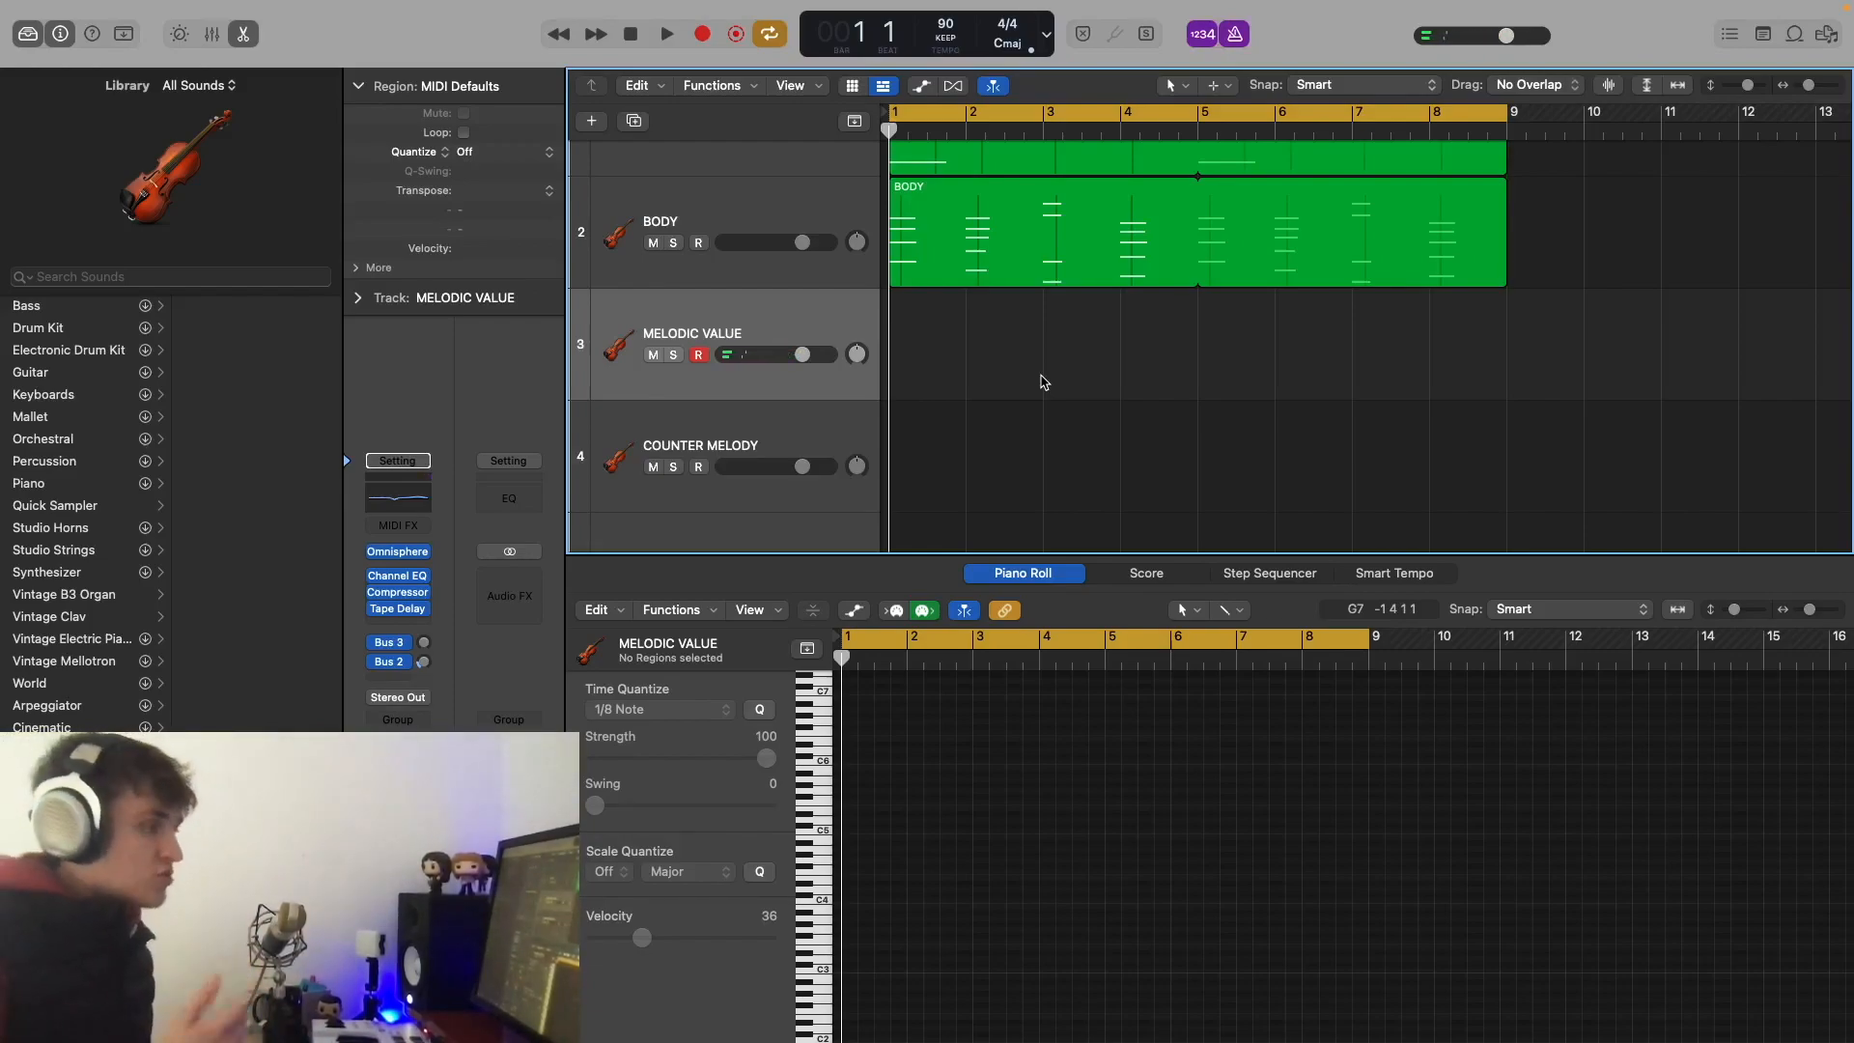
key(space)
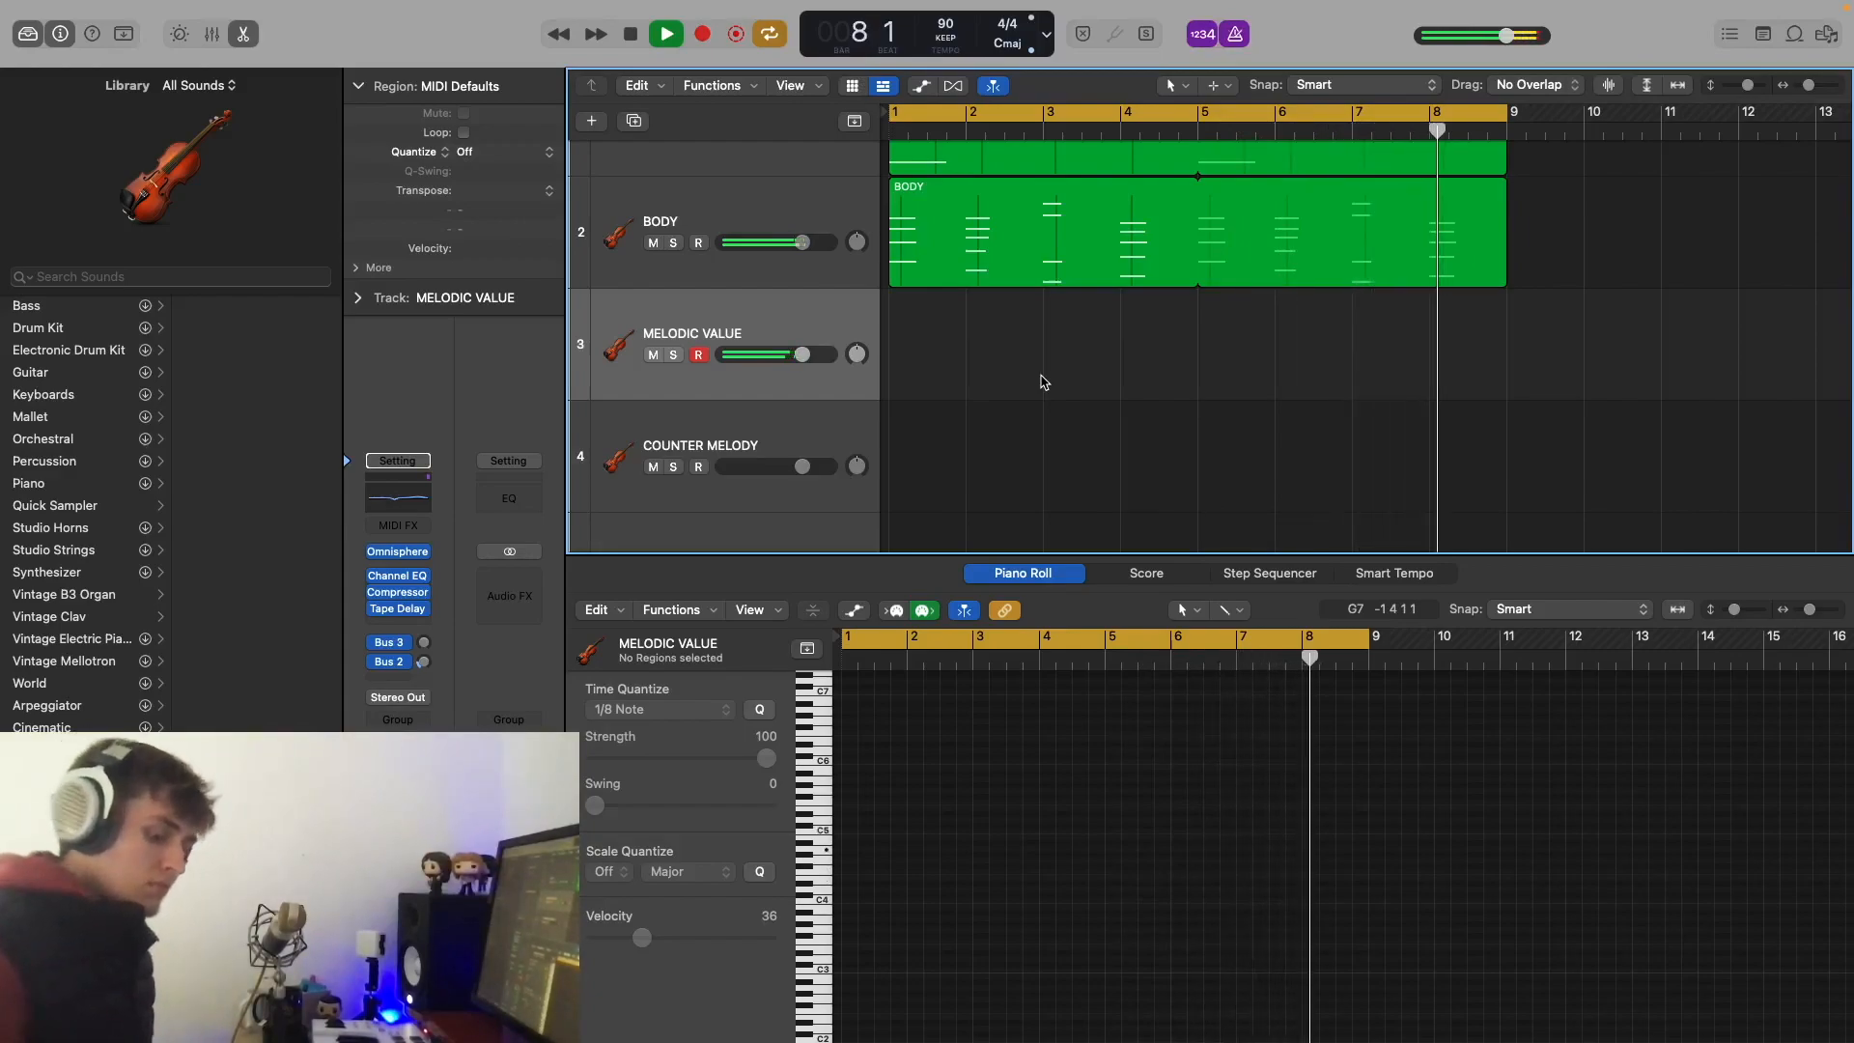
key(space)
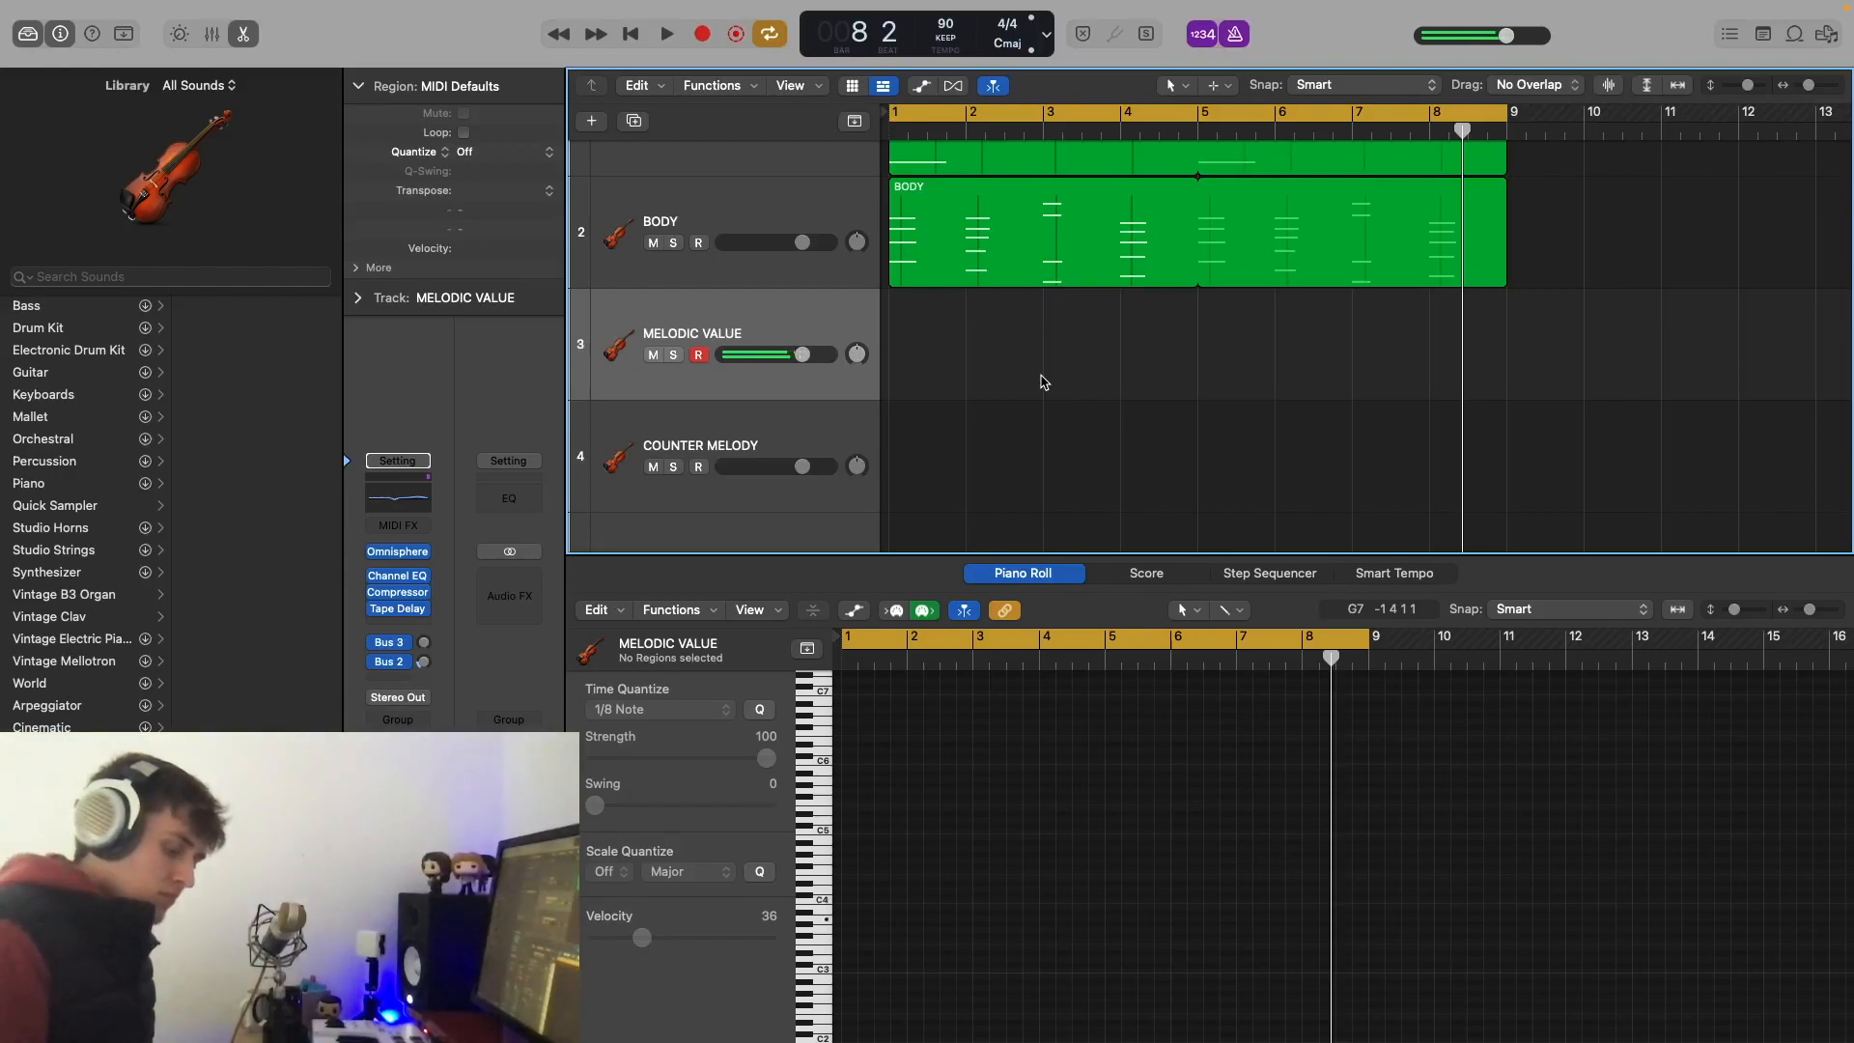
Step: Record an eight-bar melody on the MELODIC VALUE track from bar 1 and quantize its notes to 1/8 Note
key(Return)
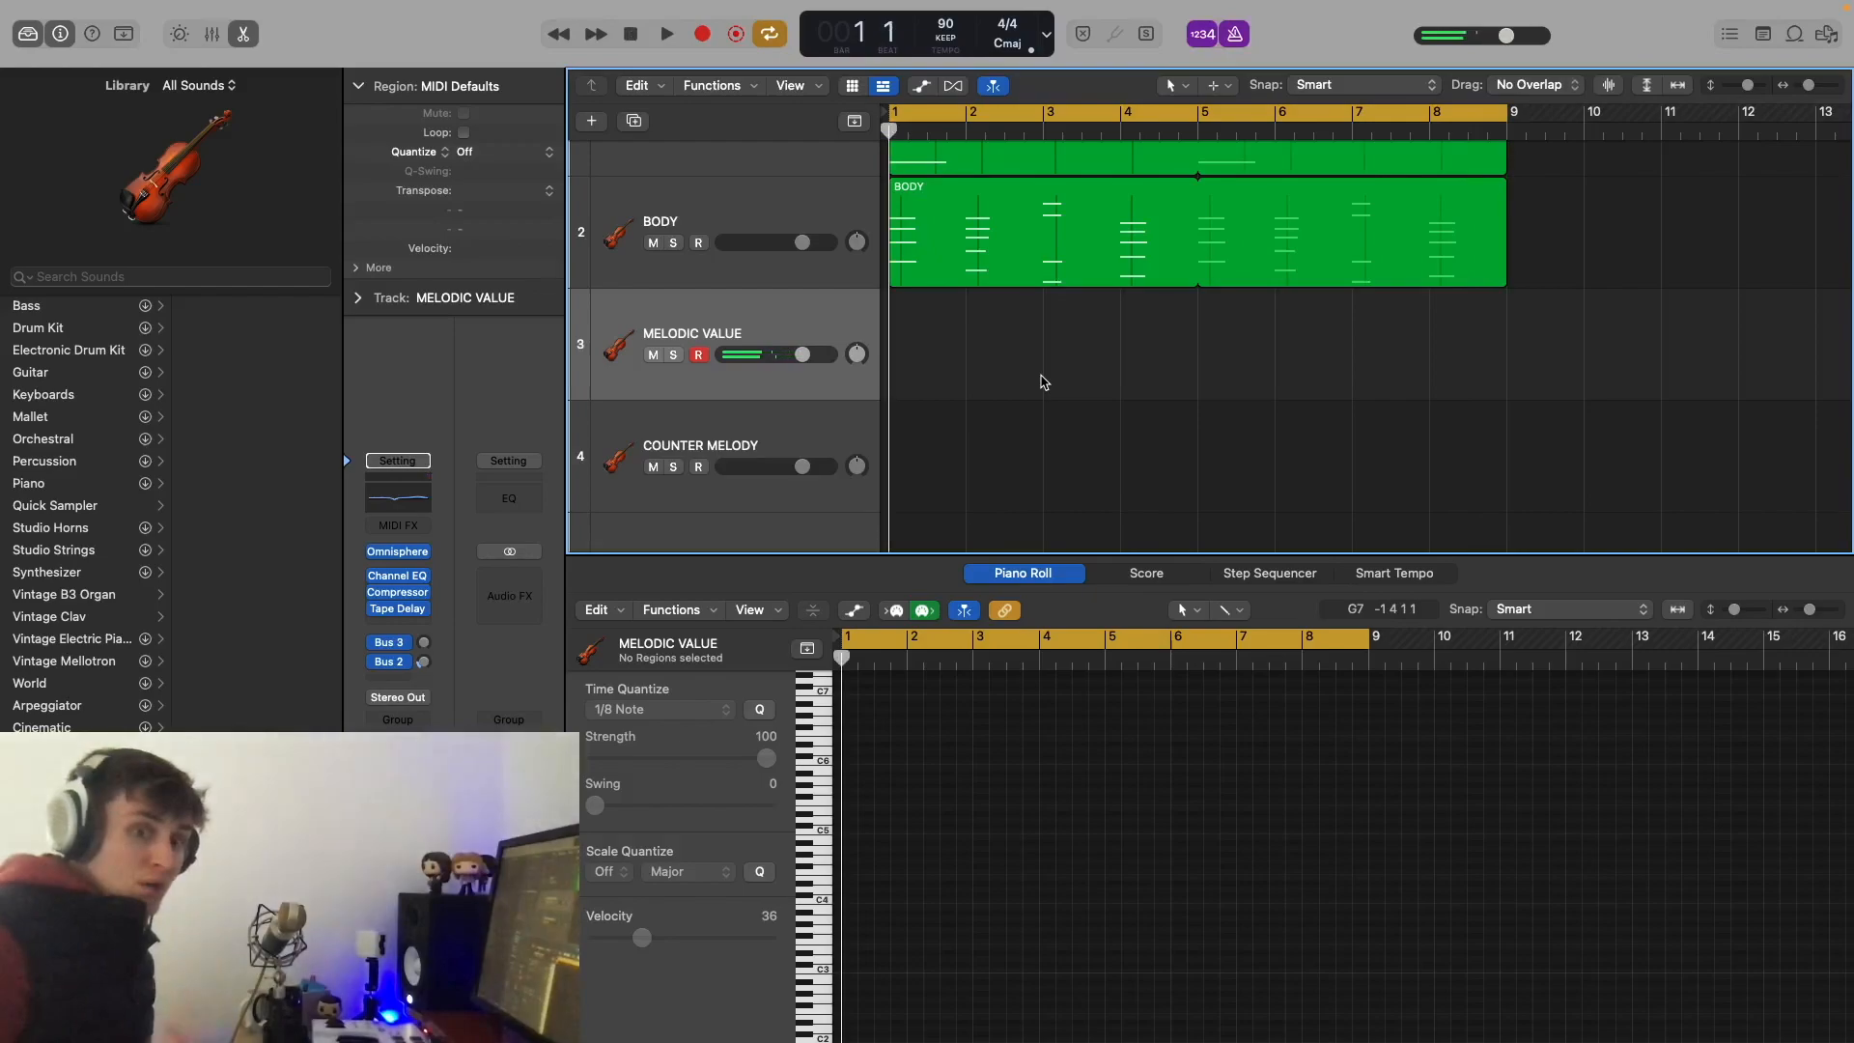
key(r)
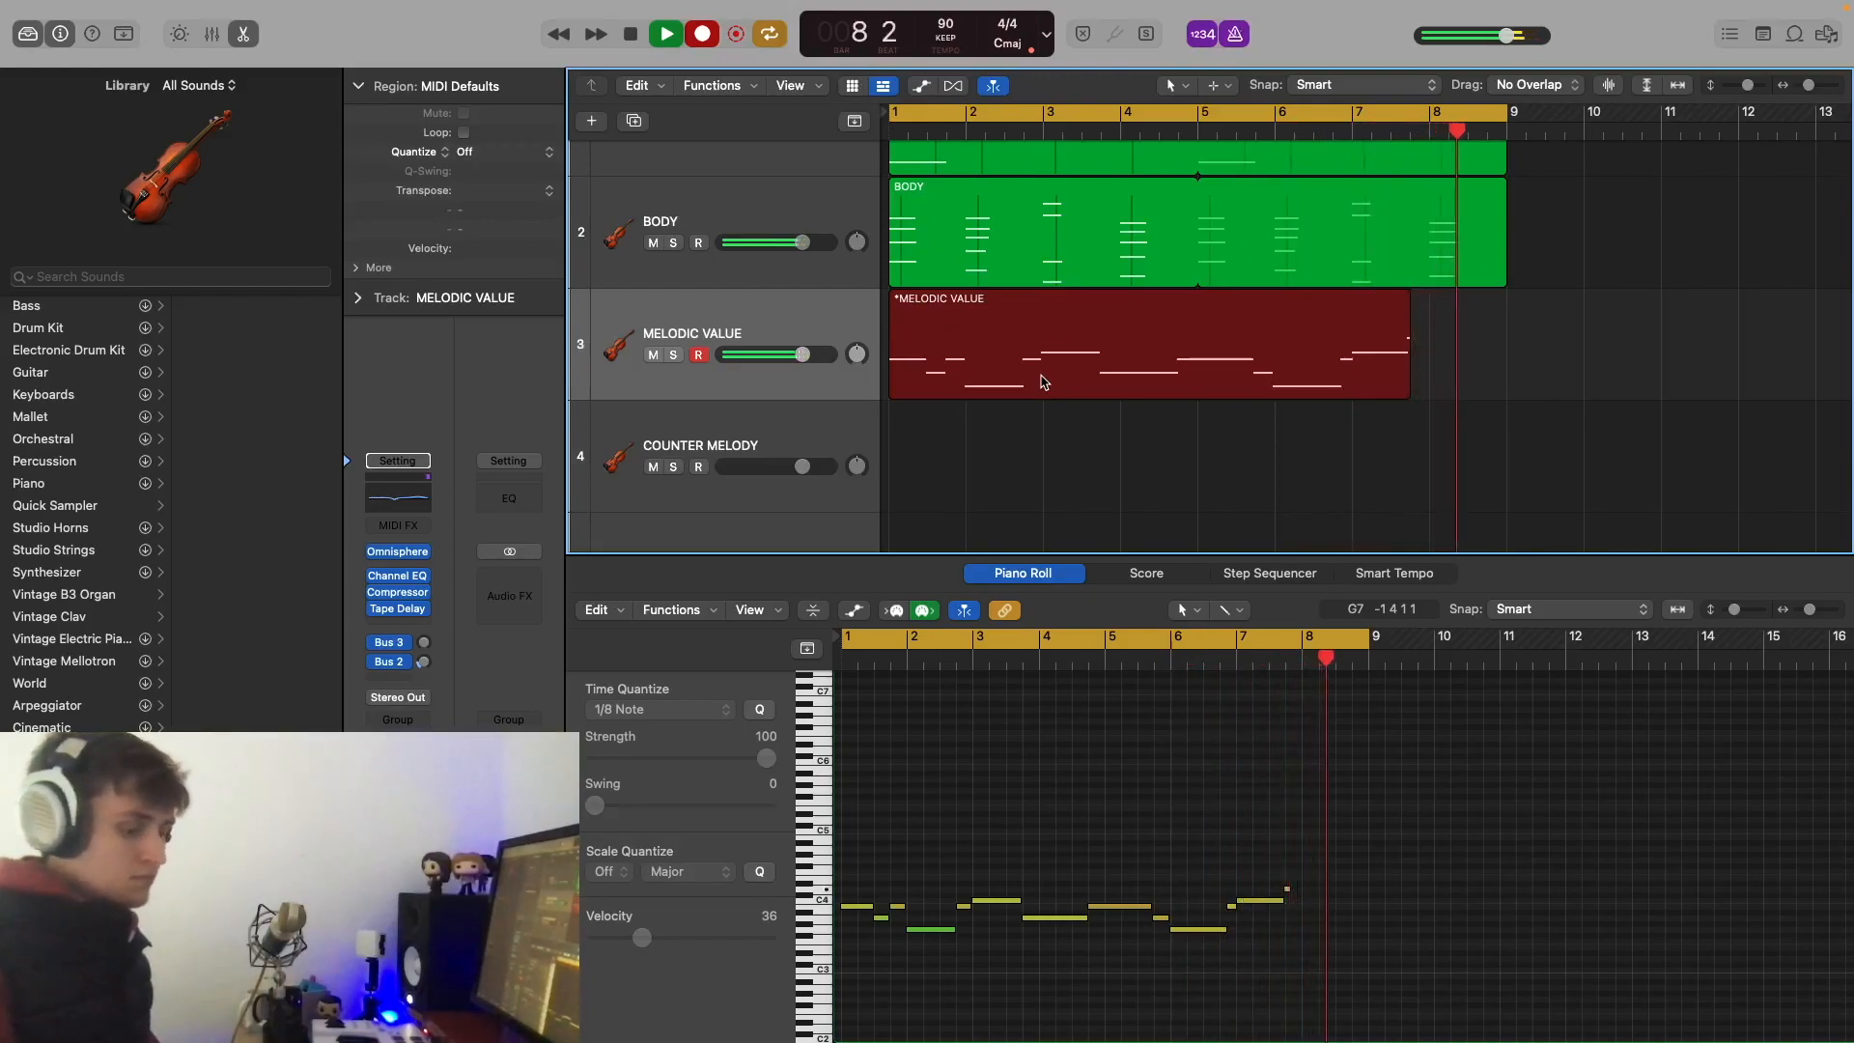
key(space)
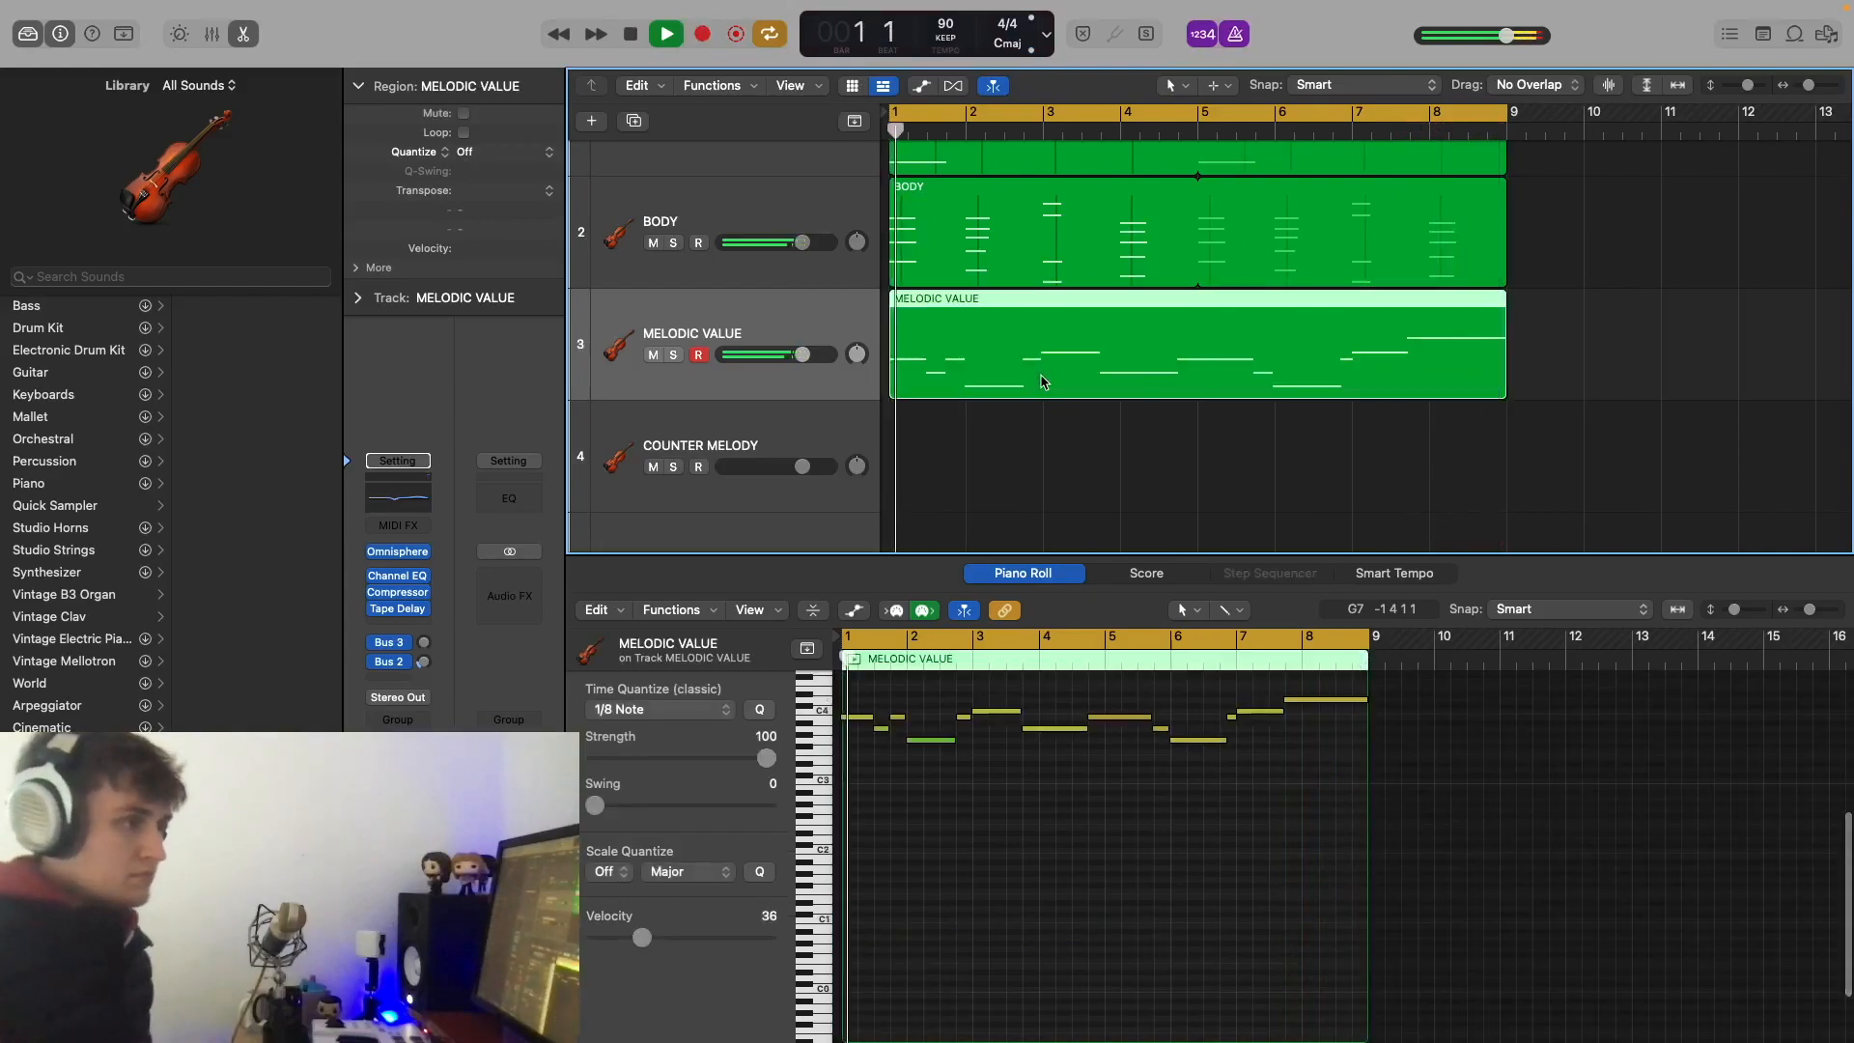
drag(1515, 941, 788, 662)
click(760, 711)
click(1474, 878)
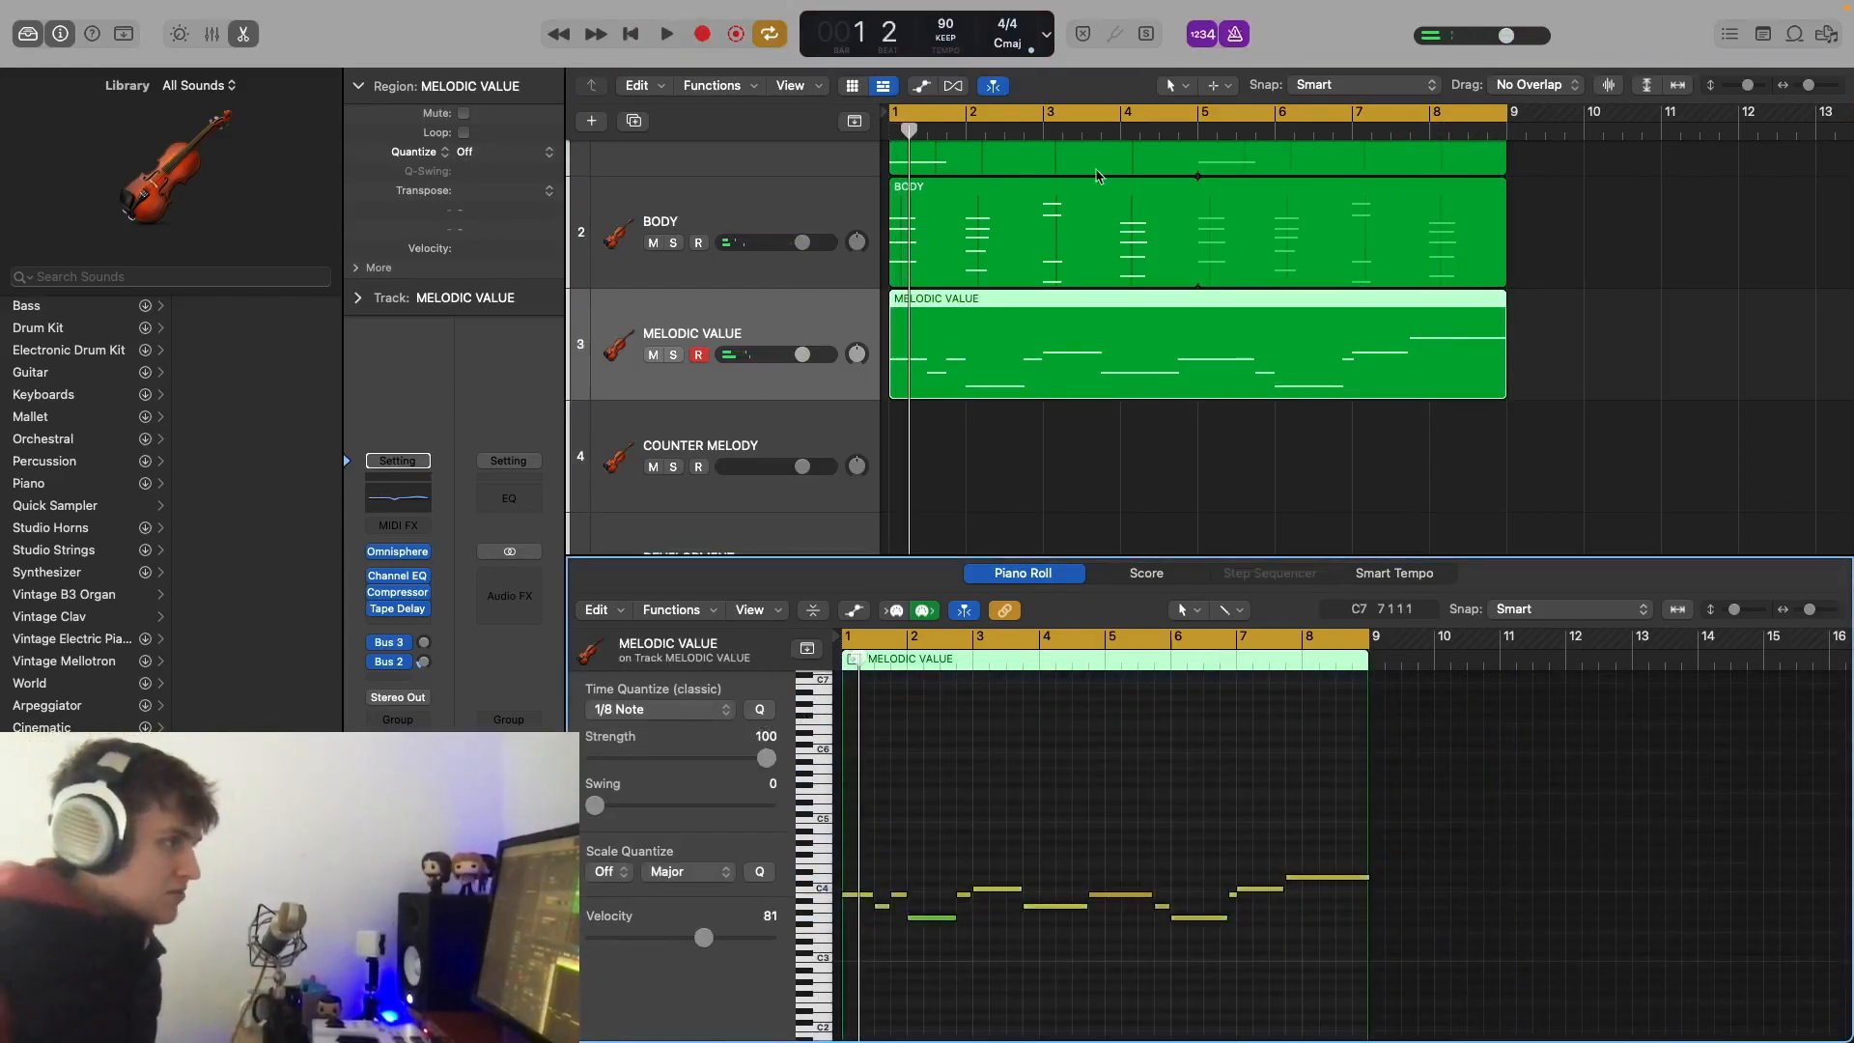
Step: Play back the MELODIC VALUE melody with the other parts and examine its notes
key(space)
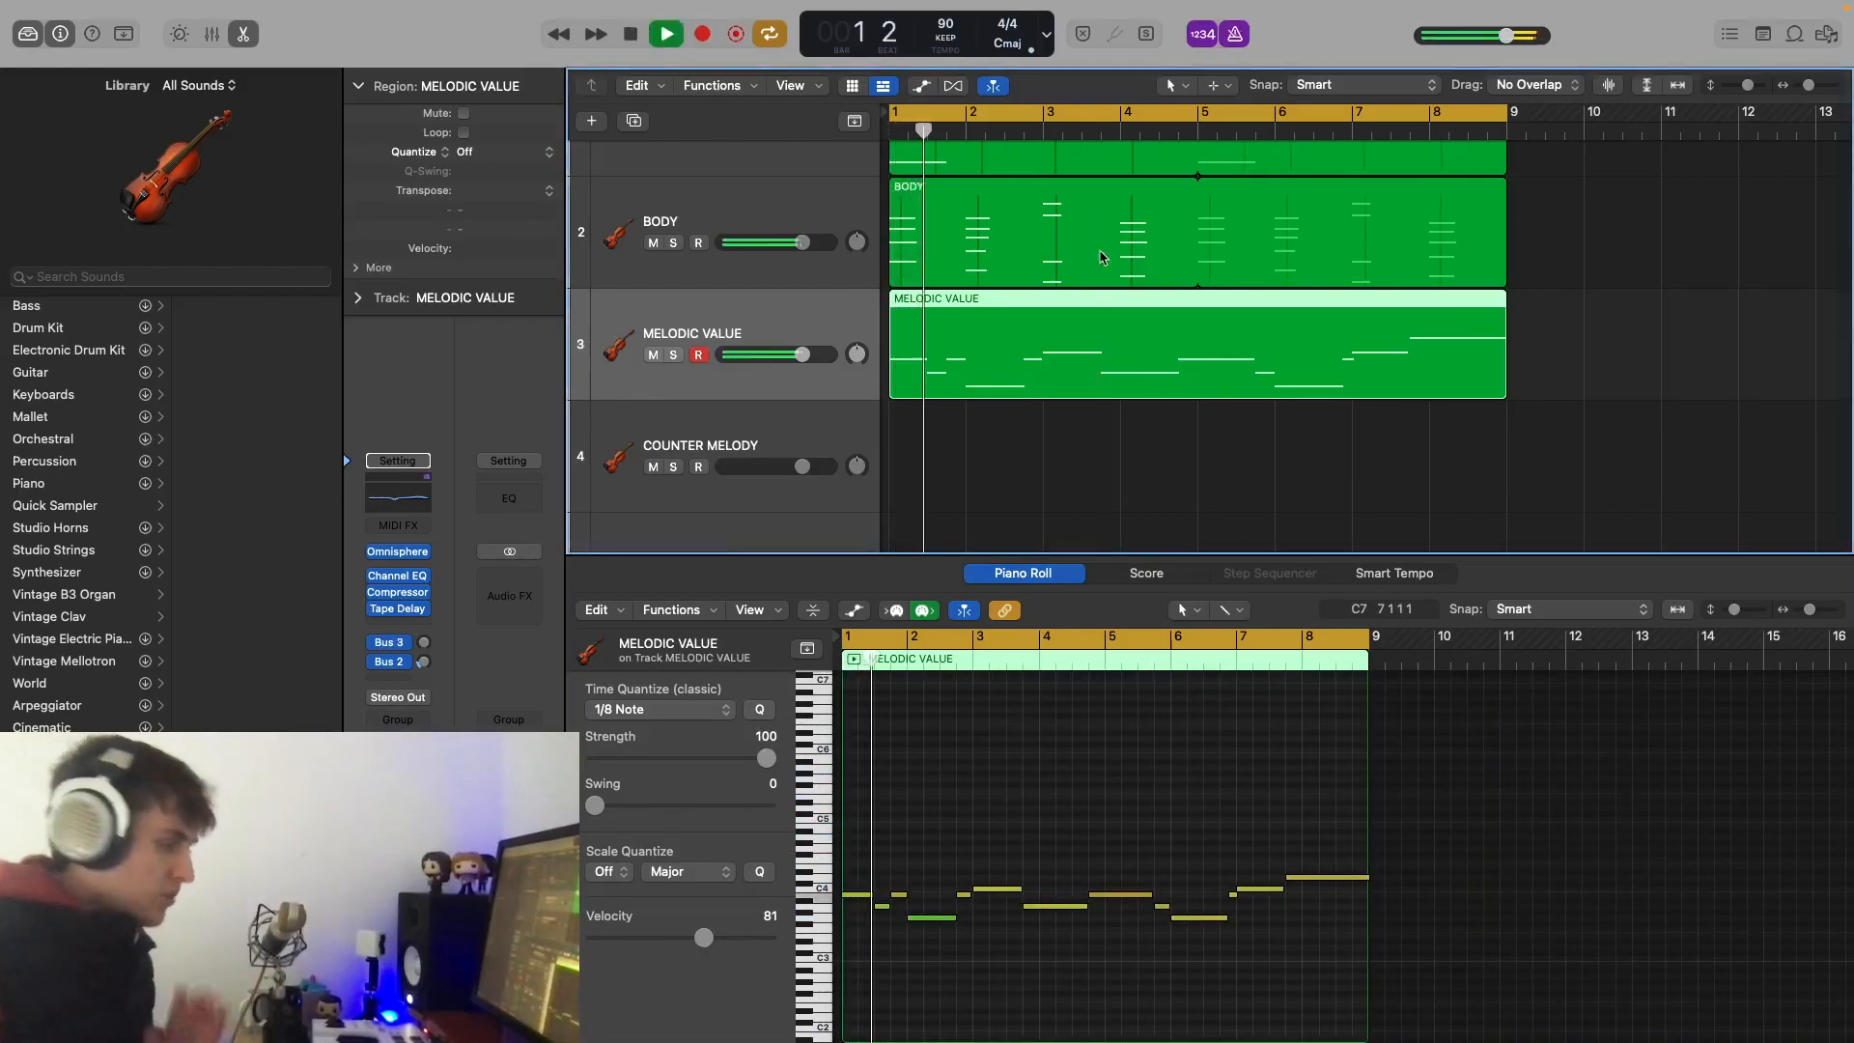
key(super+Right)
key(super+Right)
key(super+Down)
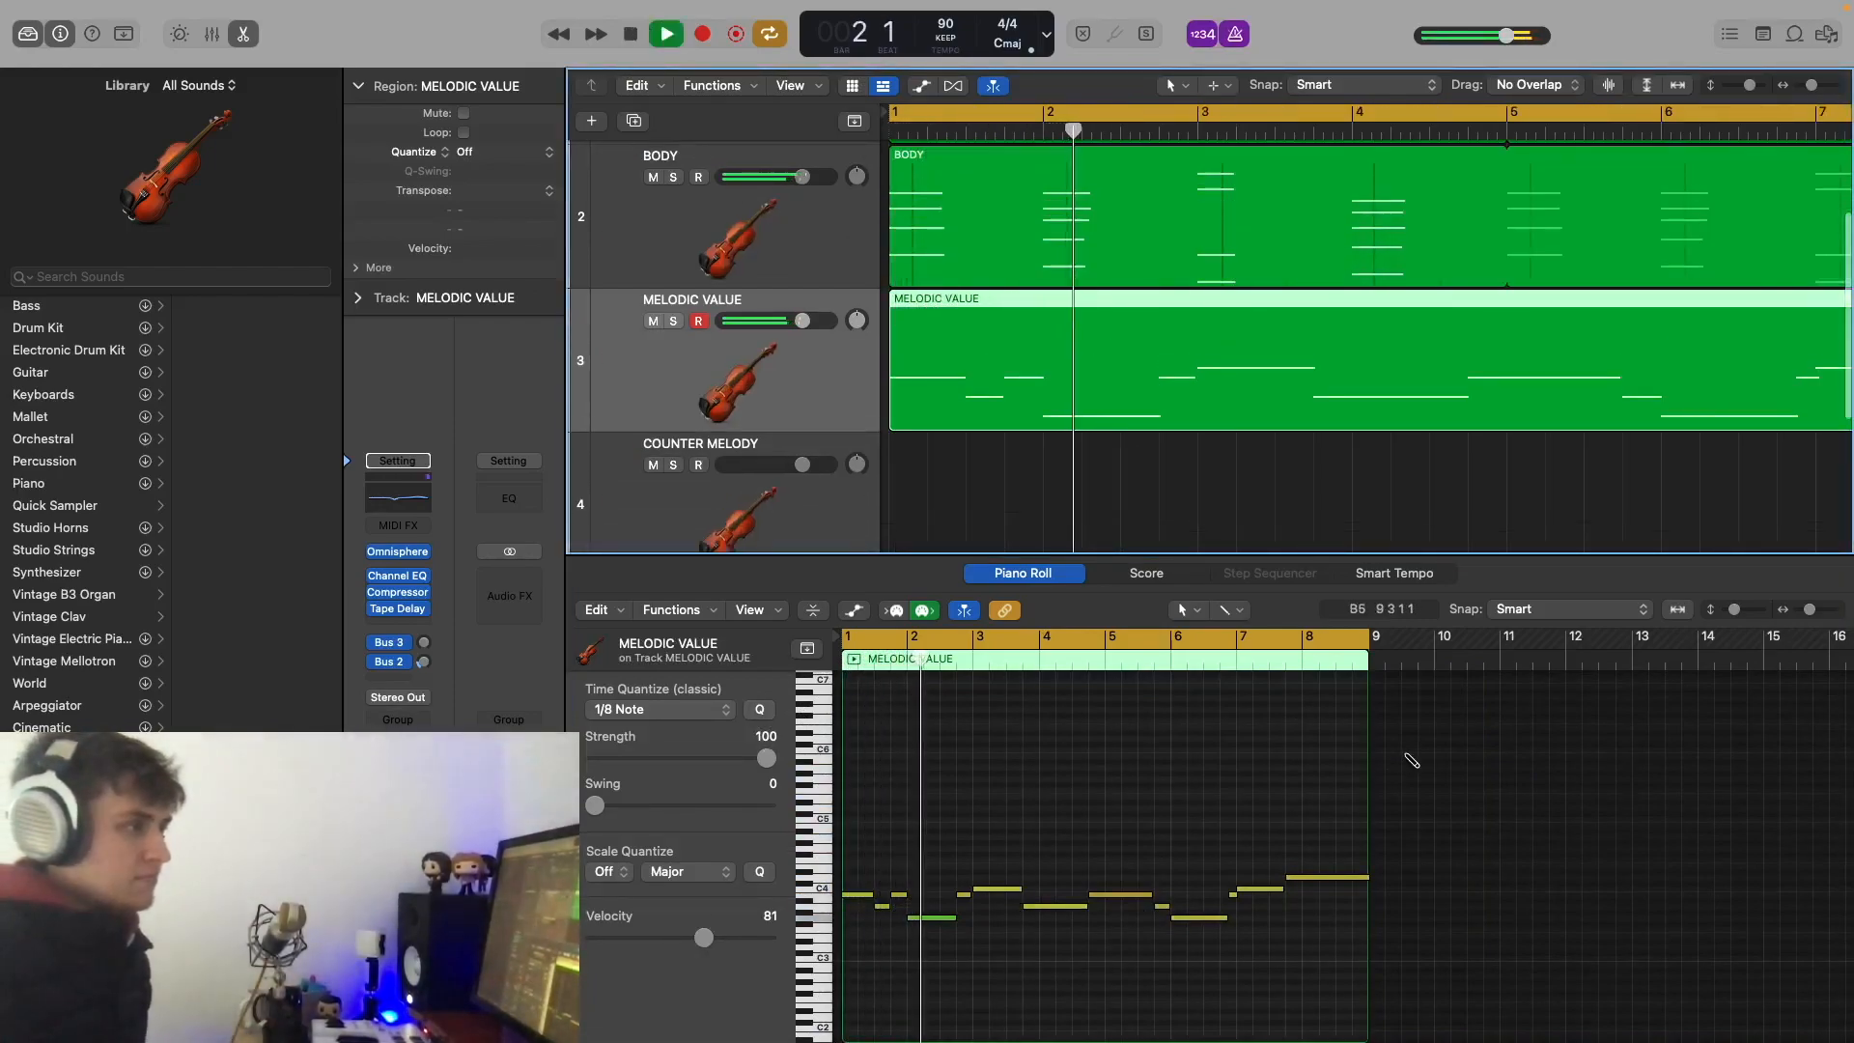
scroll(1120, 907, down, 3)
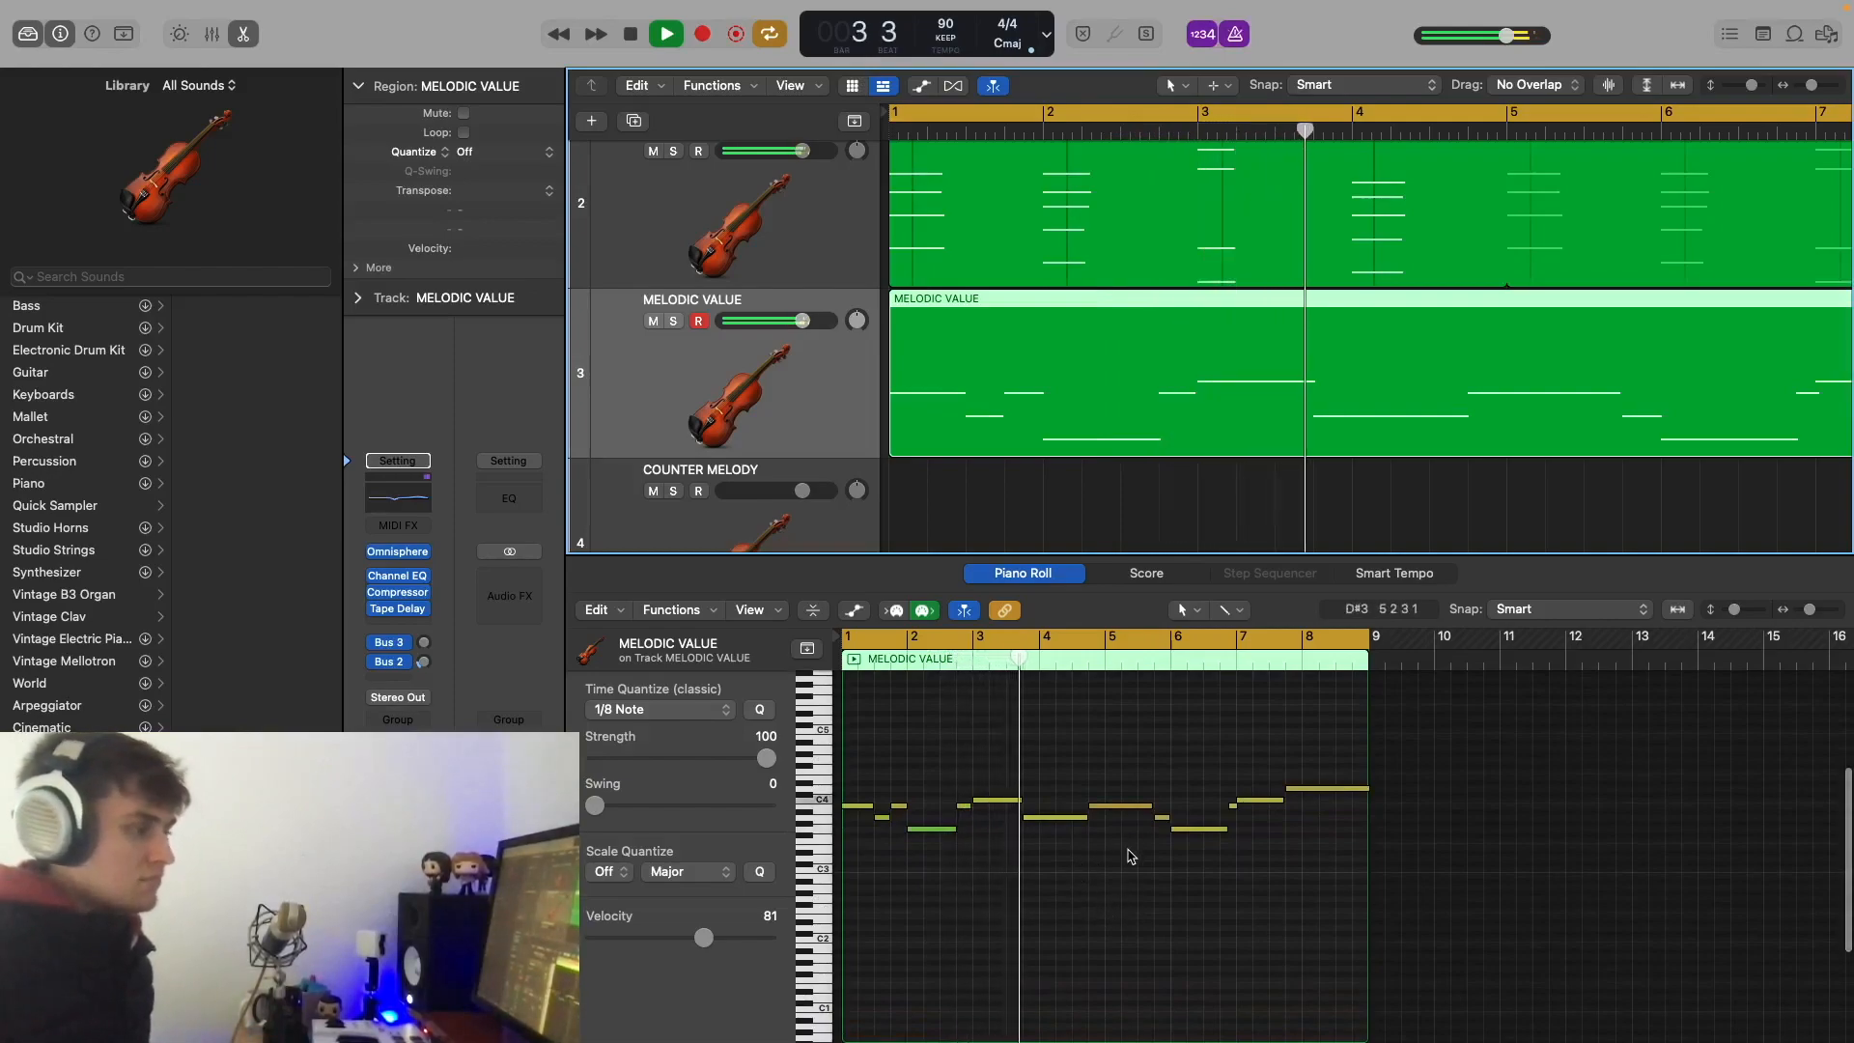
Step: In the MELODIC VALUE region, make the long note before bar 4 start at bar 4, preceded by a short note at the opening note's pitch
key(space)
mouse_move(1024, 817)
mouse_down()
mouse_move(1071, 820)
mouse_move(1043, 808)
mouse_up()
click(1019, 661)
key(space)
click(1015, 661)
key(space)
click(1037, 809)
drag(1037, 809, 1040, 820)
click(1126, 876)
Step: Close the Piano Roll and resize the arrangement view so all five tracks and the whole eight-bar section fit
key(super+Left)
key(super+Left)
key(super+Left)
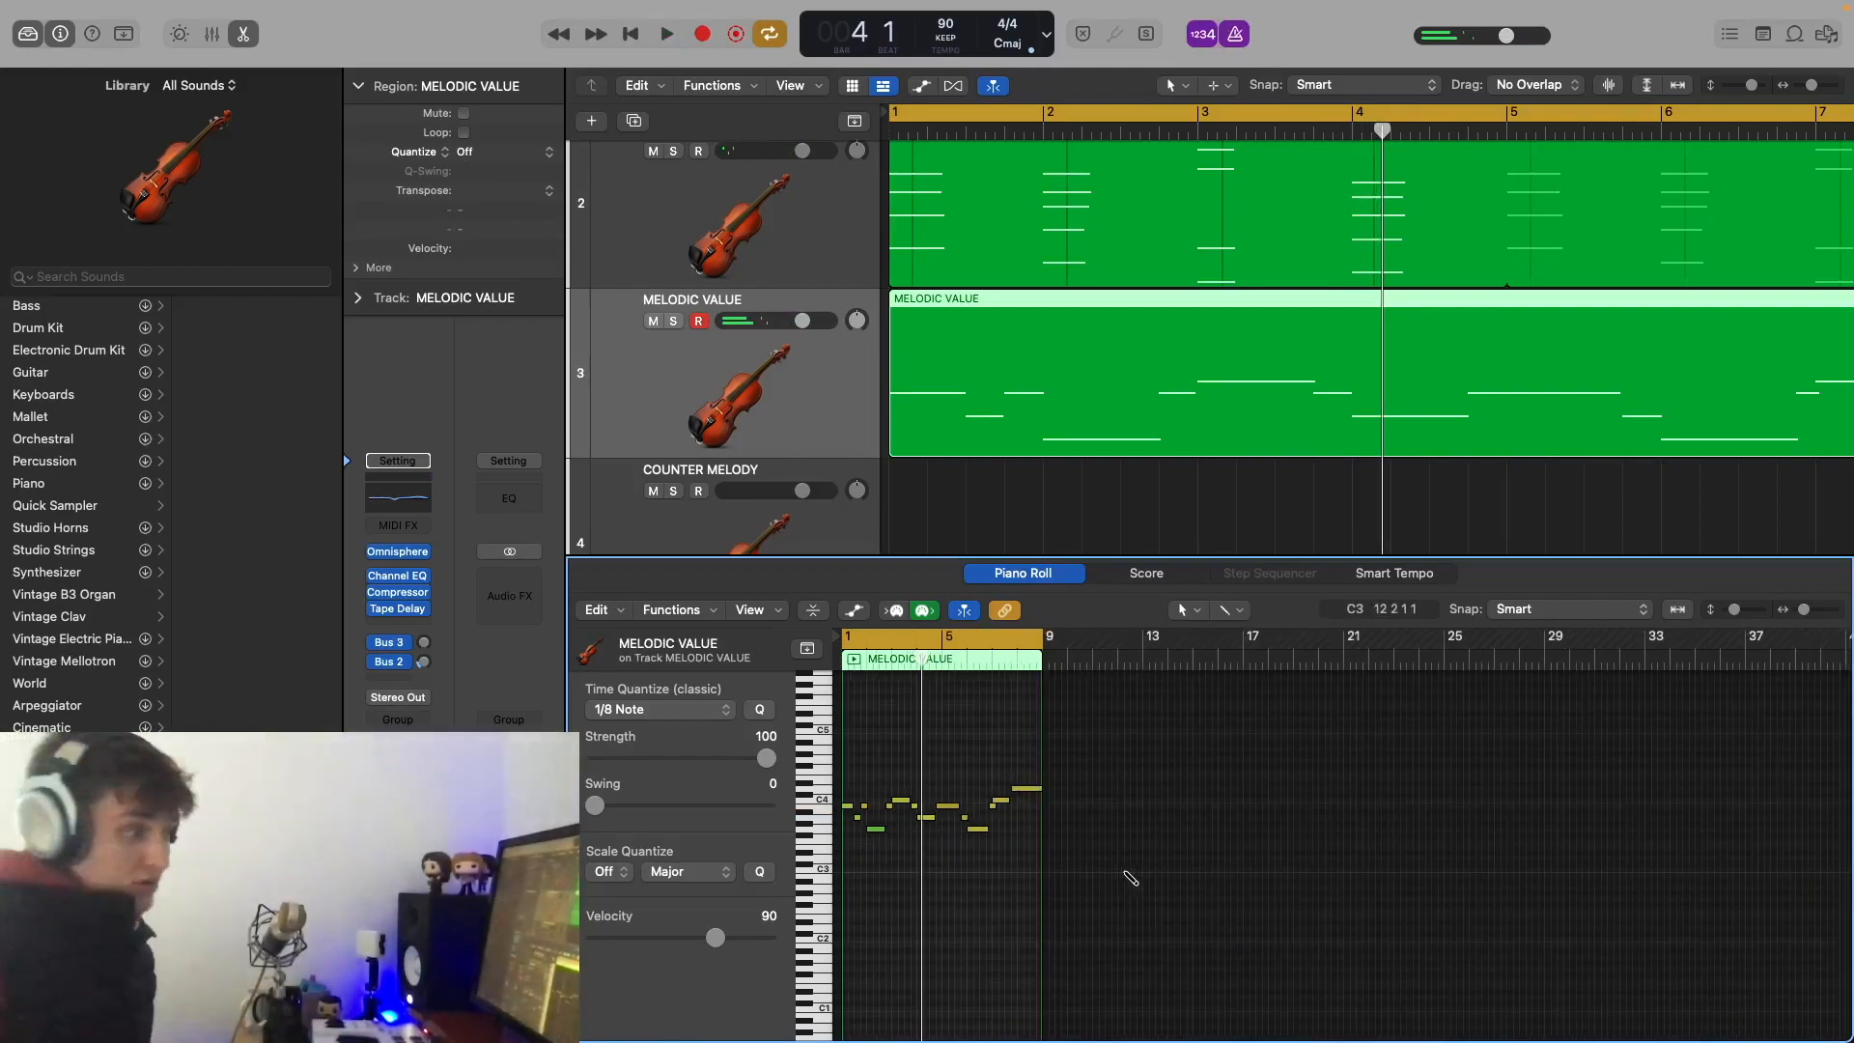
key(super+Up)
key(super+Up)
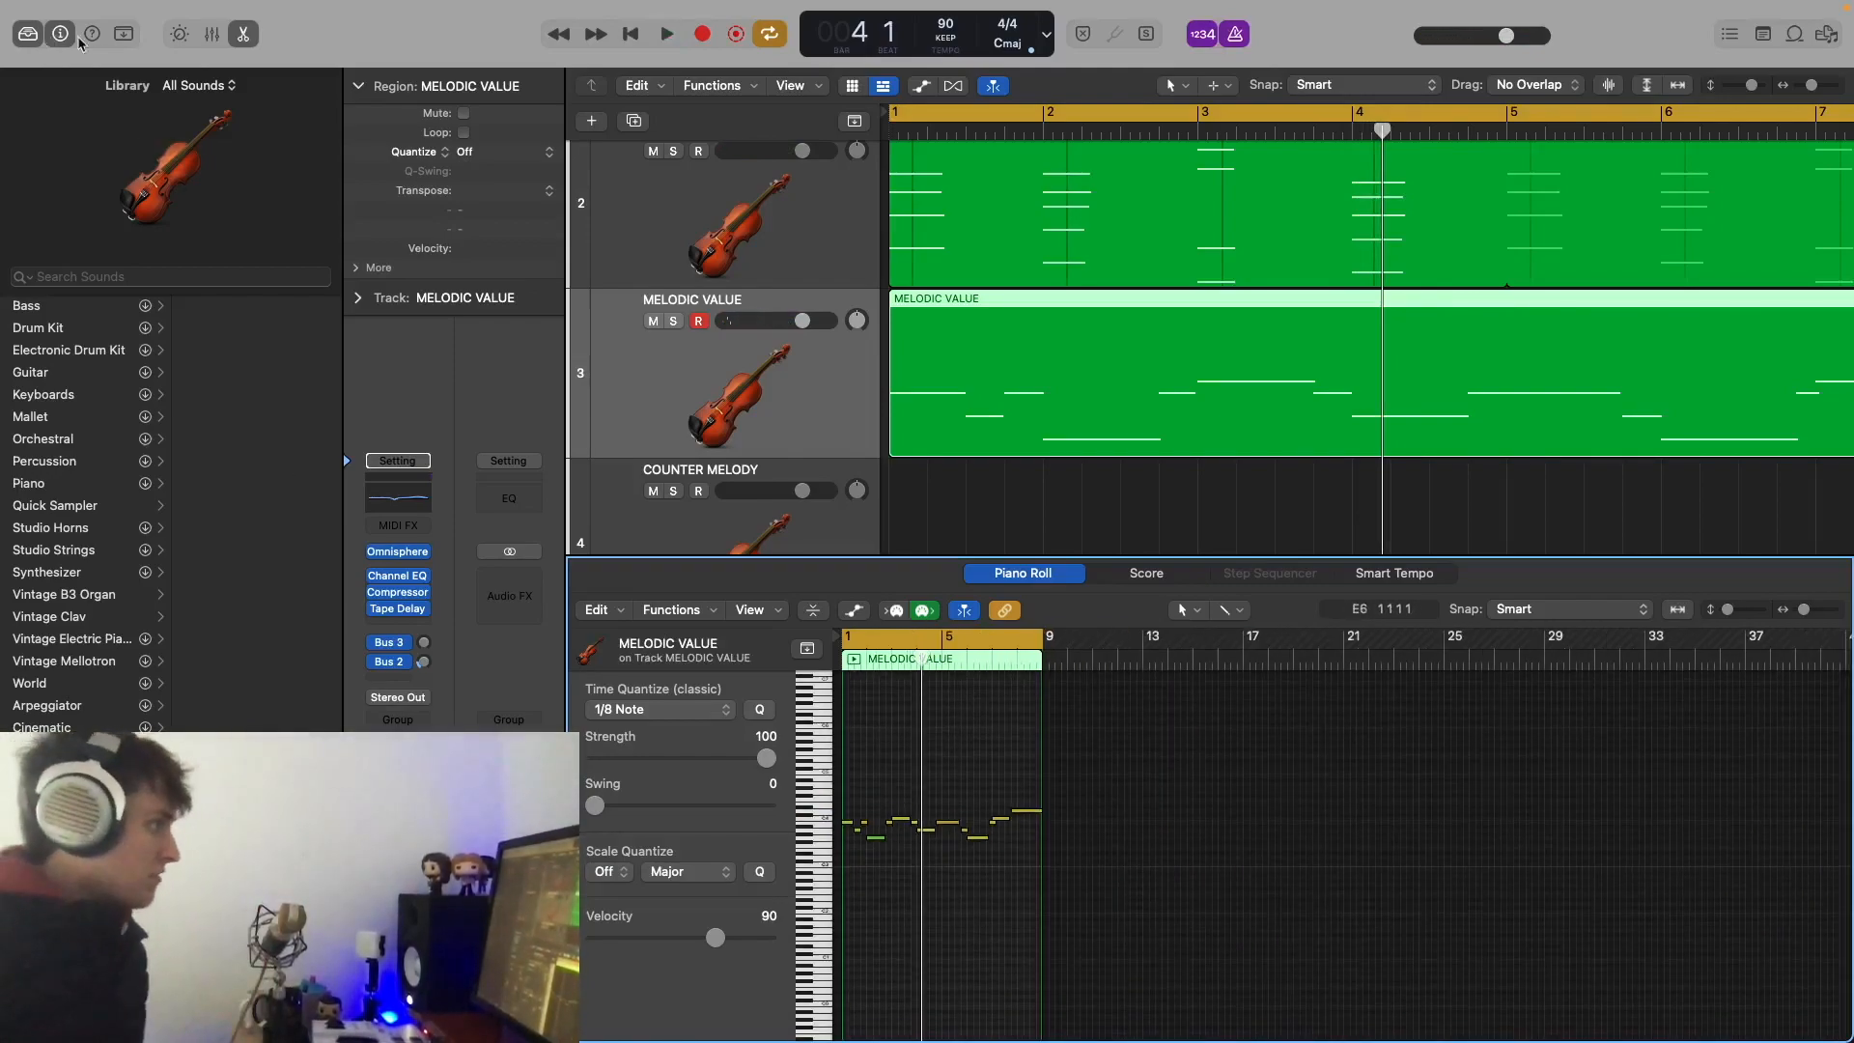
click(243, 34)
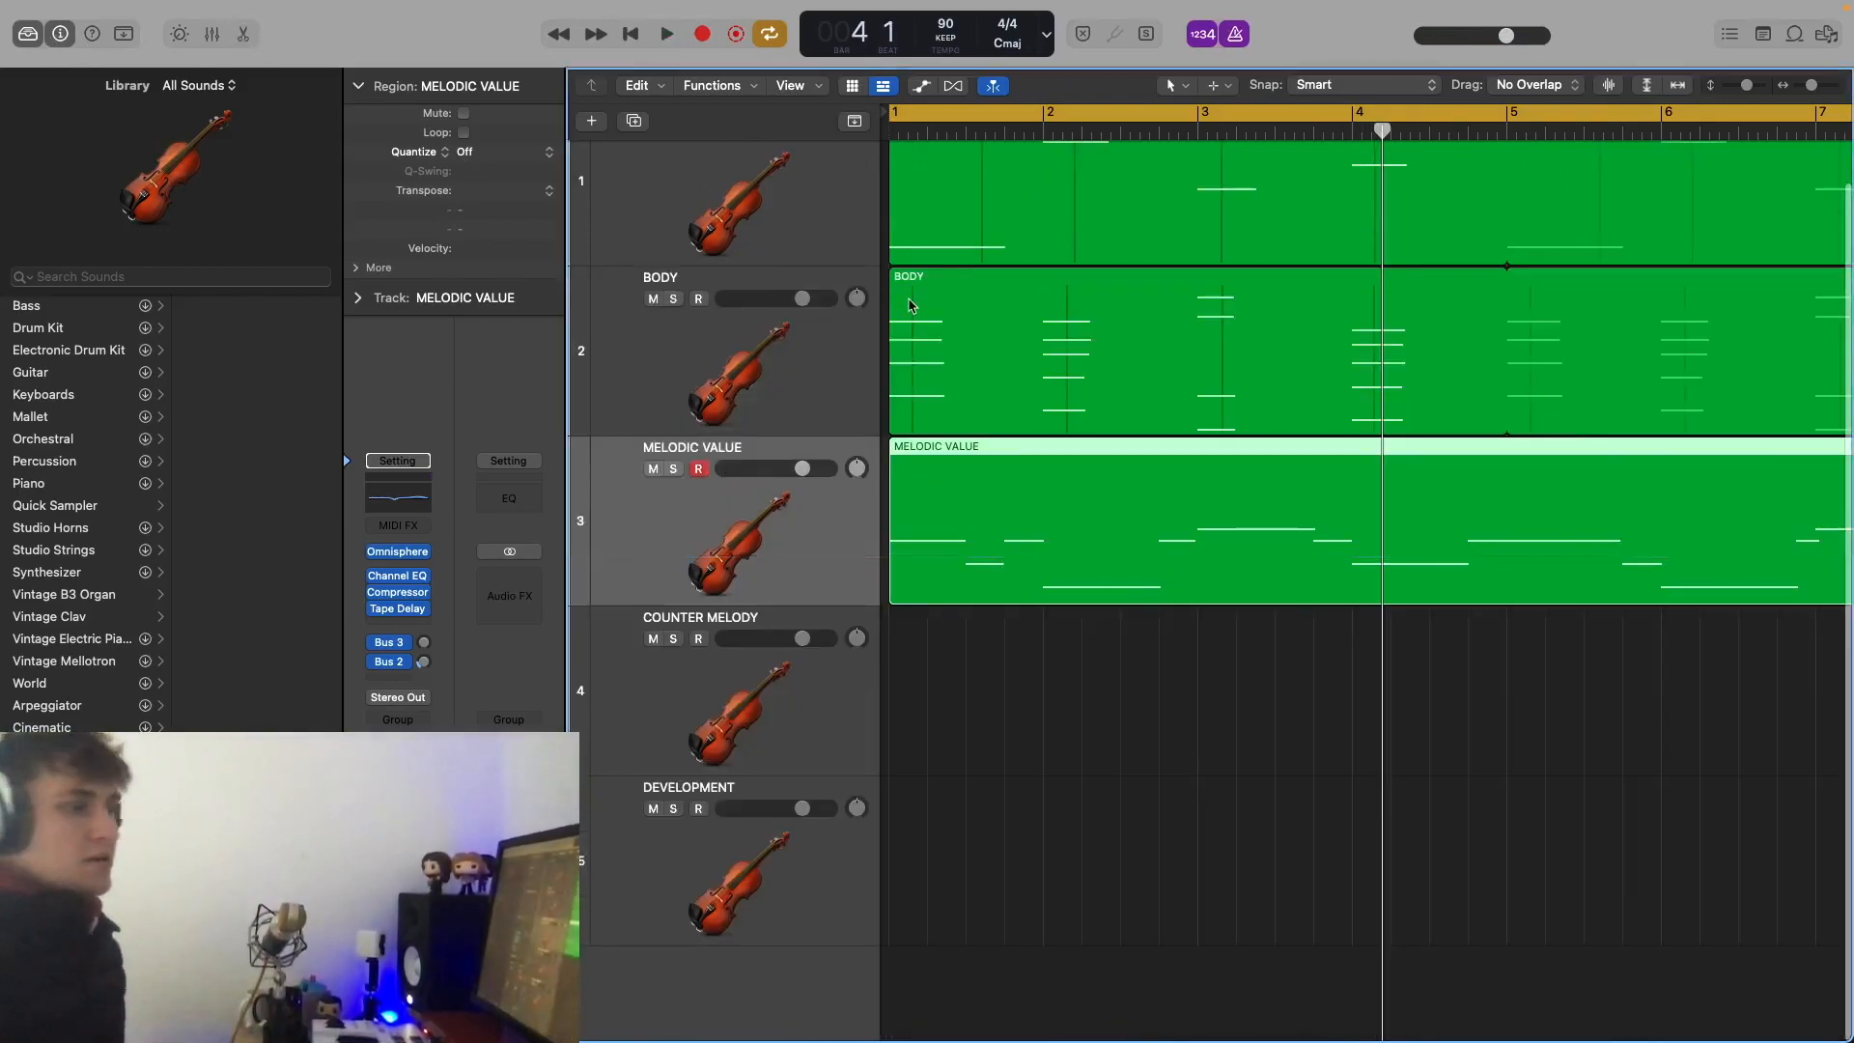
click(1295, 421)
key(super+Left)
key(super+Down)
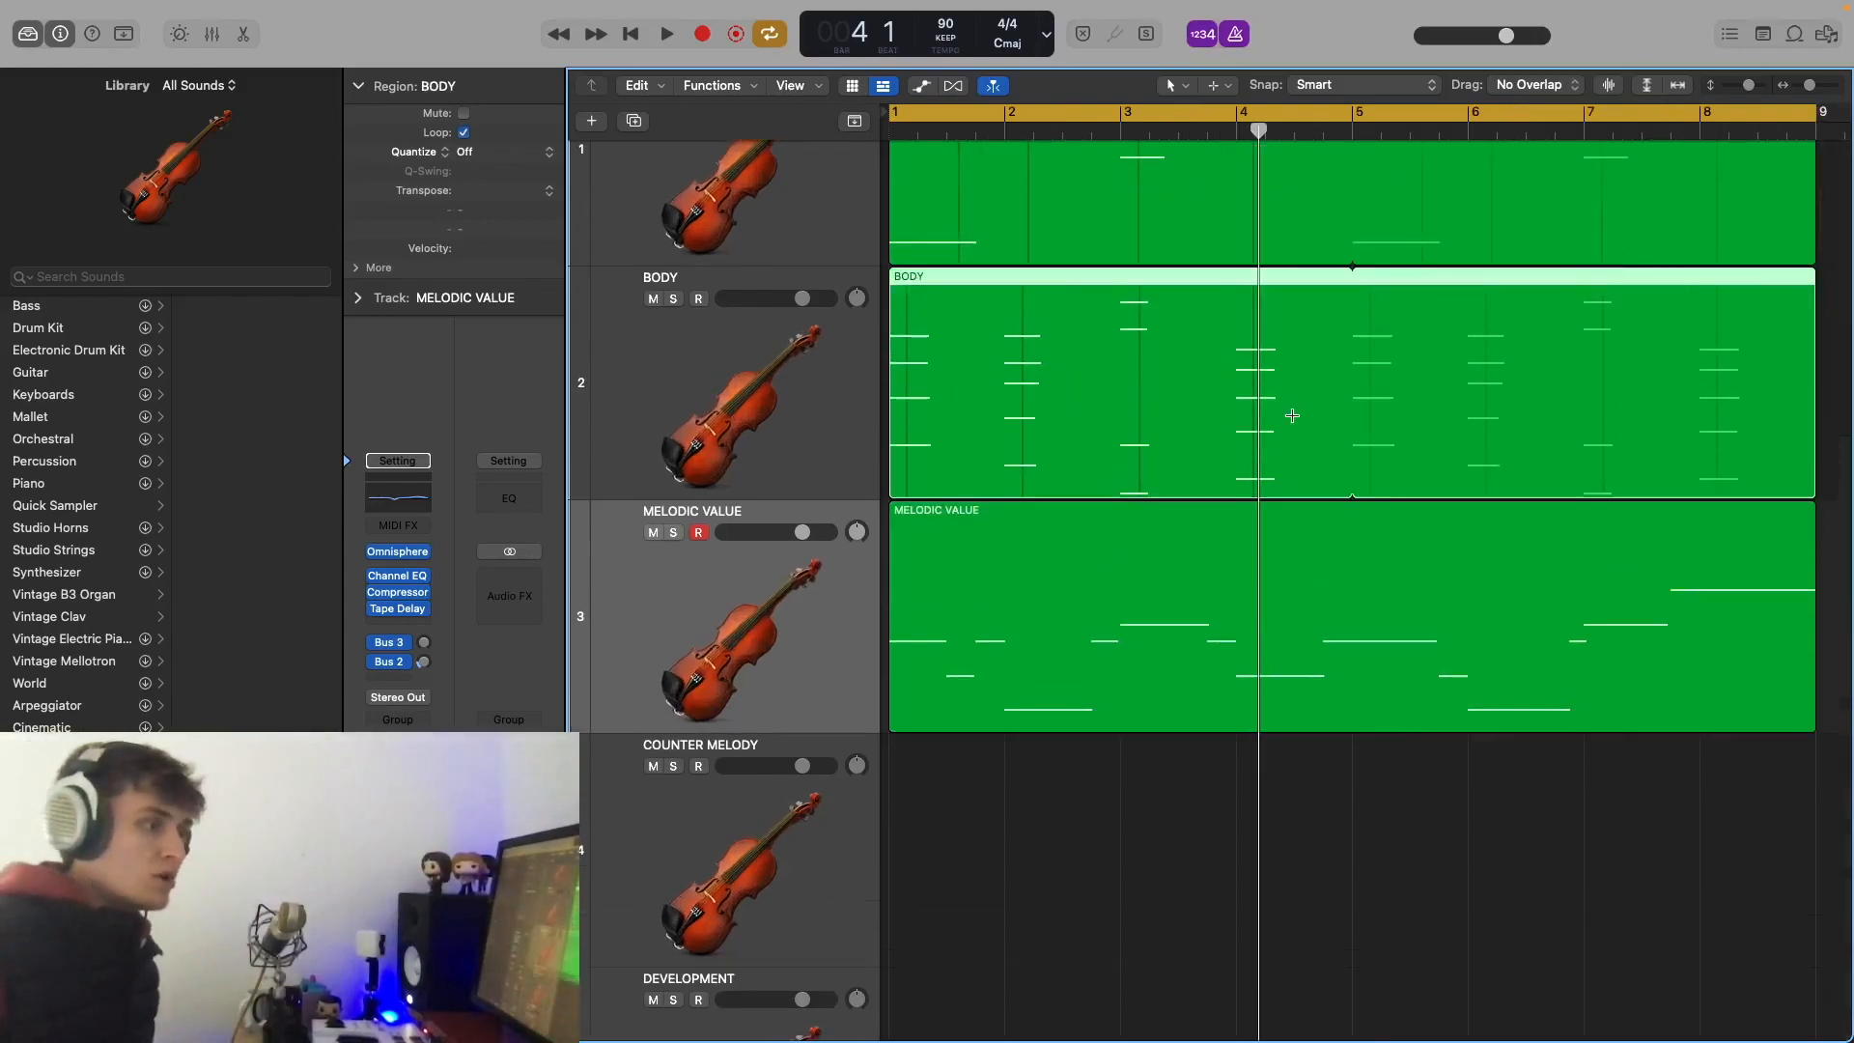
key(super+Left)
key(super+Up)
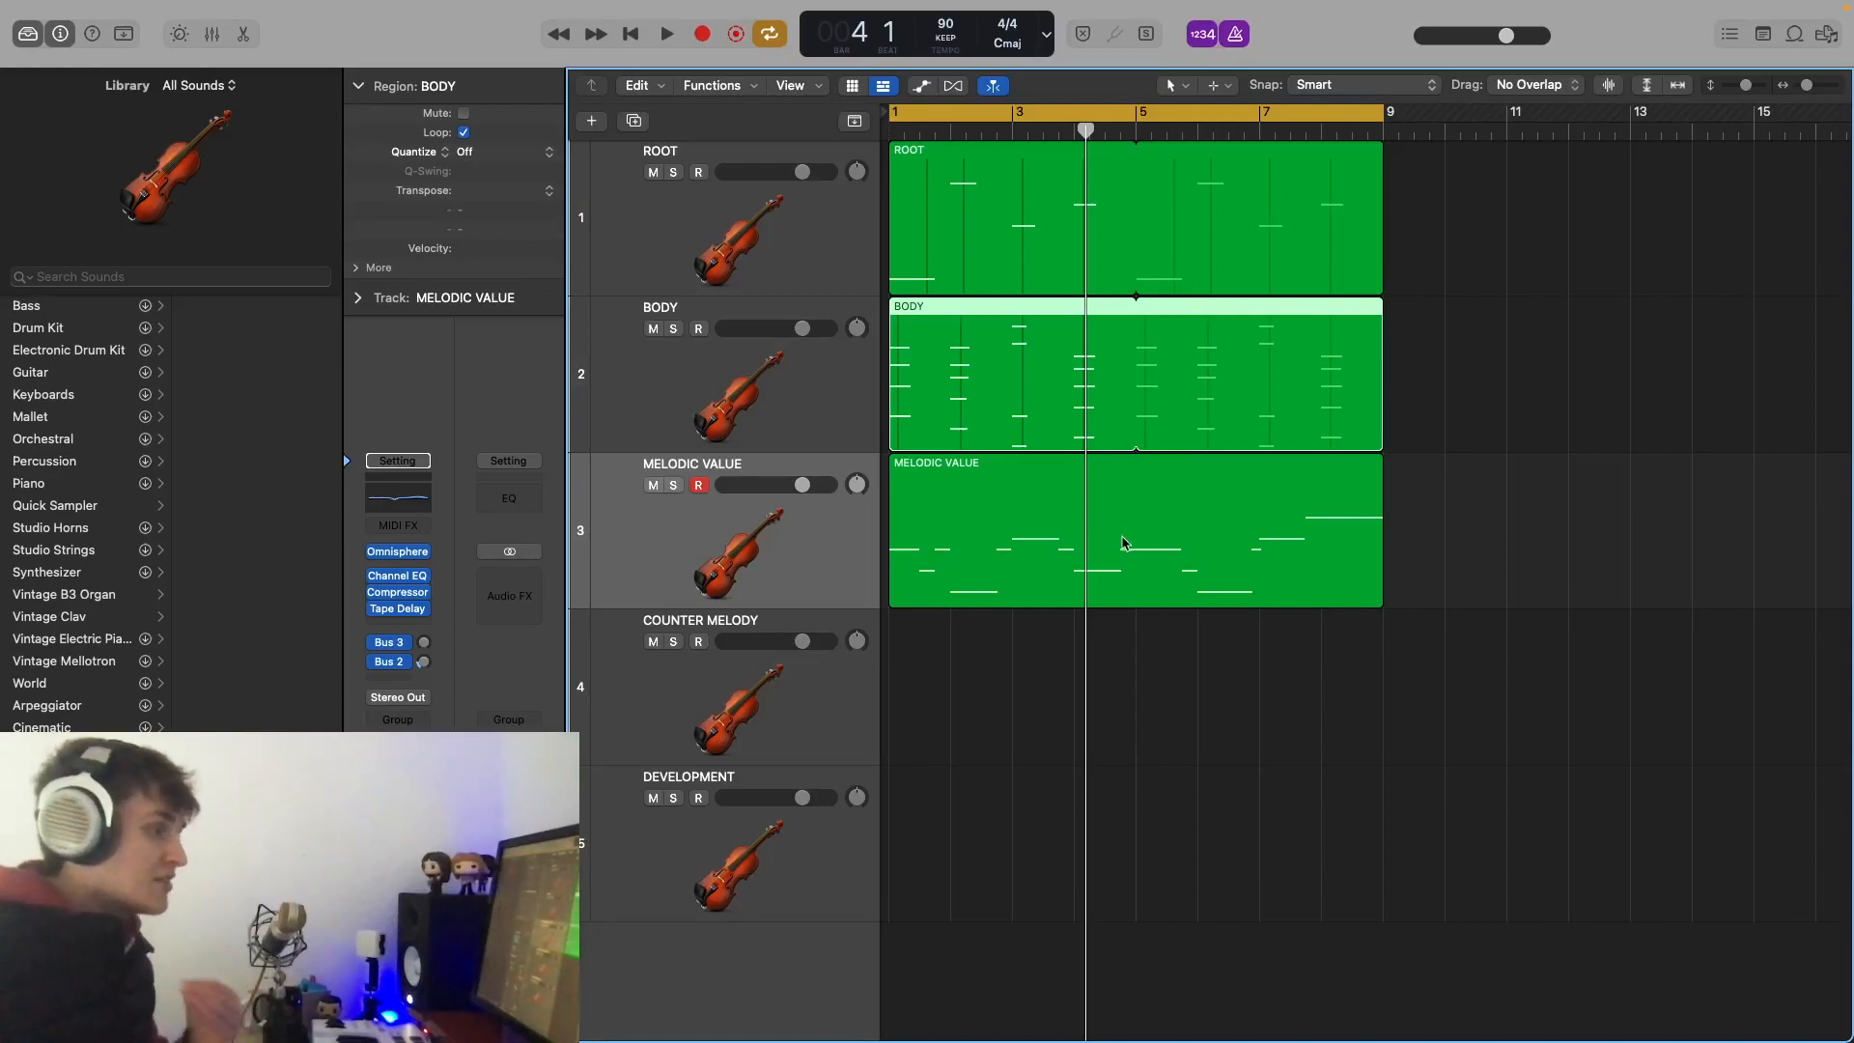
Step: Record-arm the COUNTER MELODY track instead of MELODIC VALUE and return the playhead to bar 1
click(812, 687)
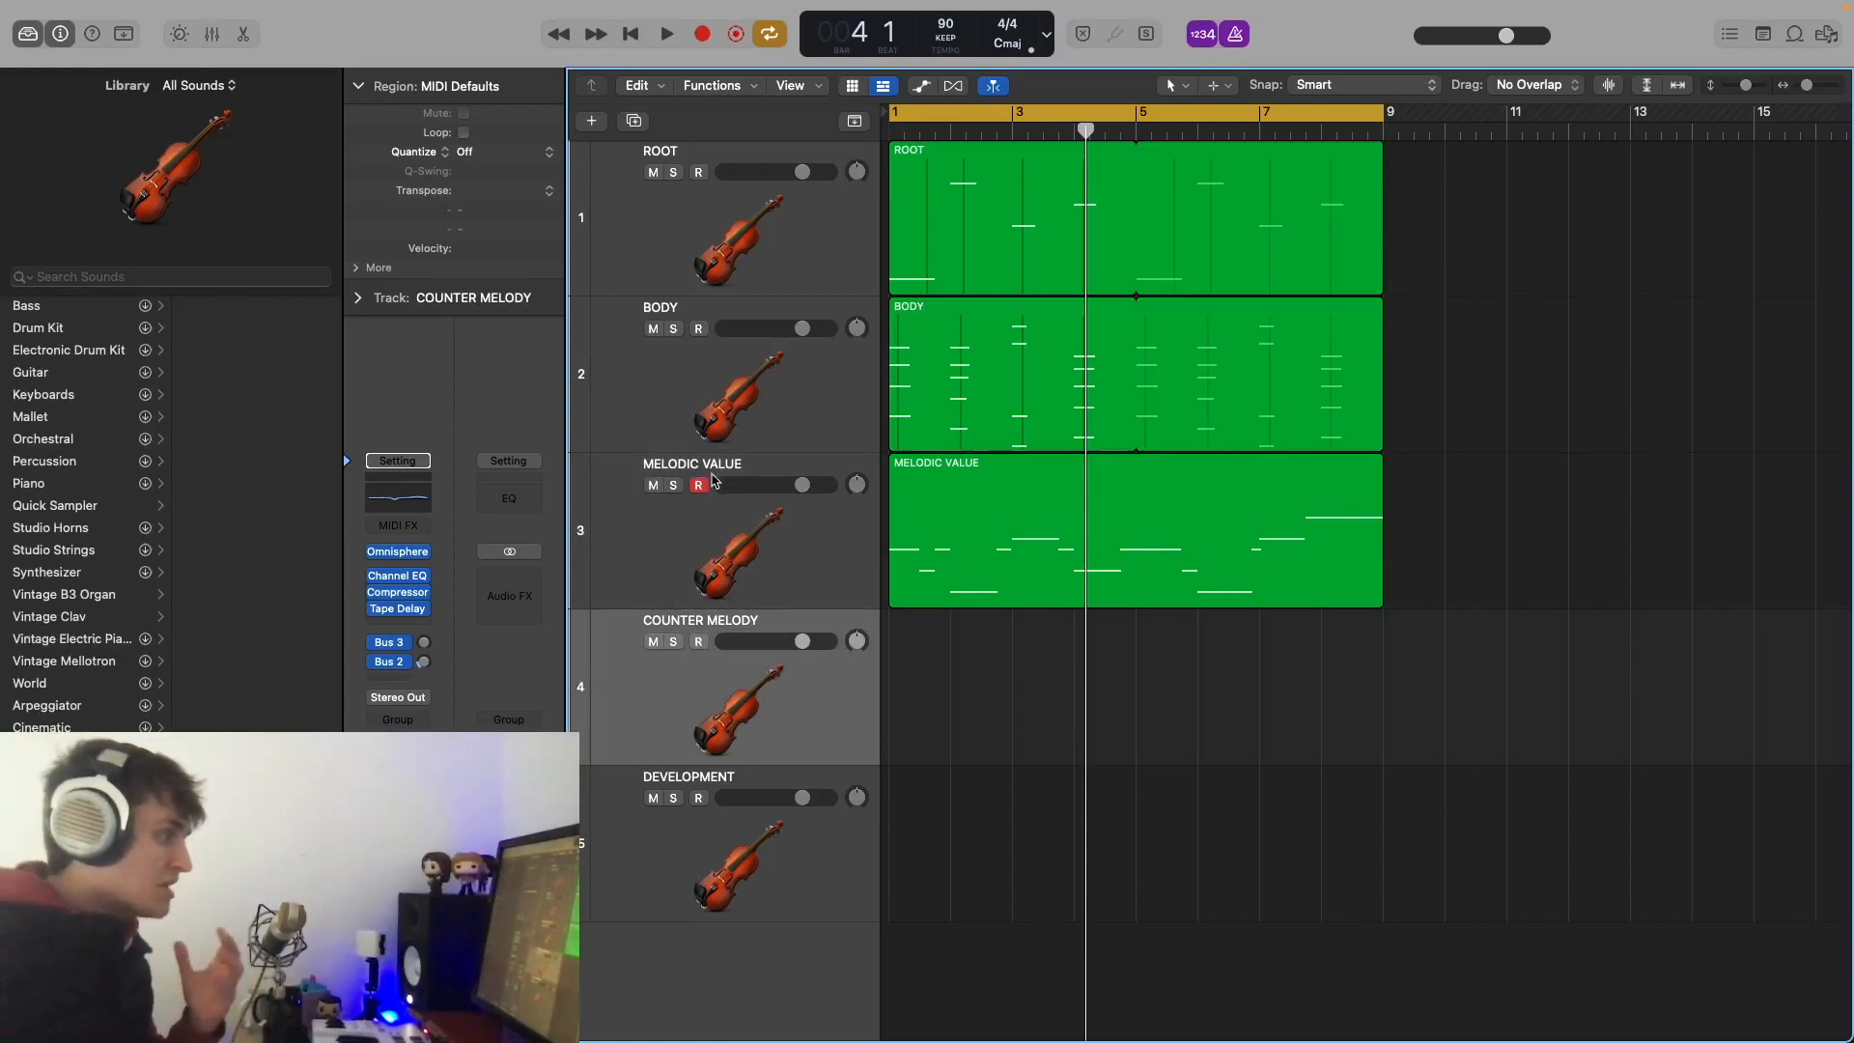
click(700, 642)
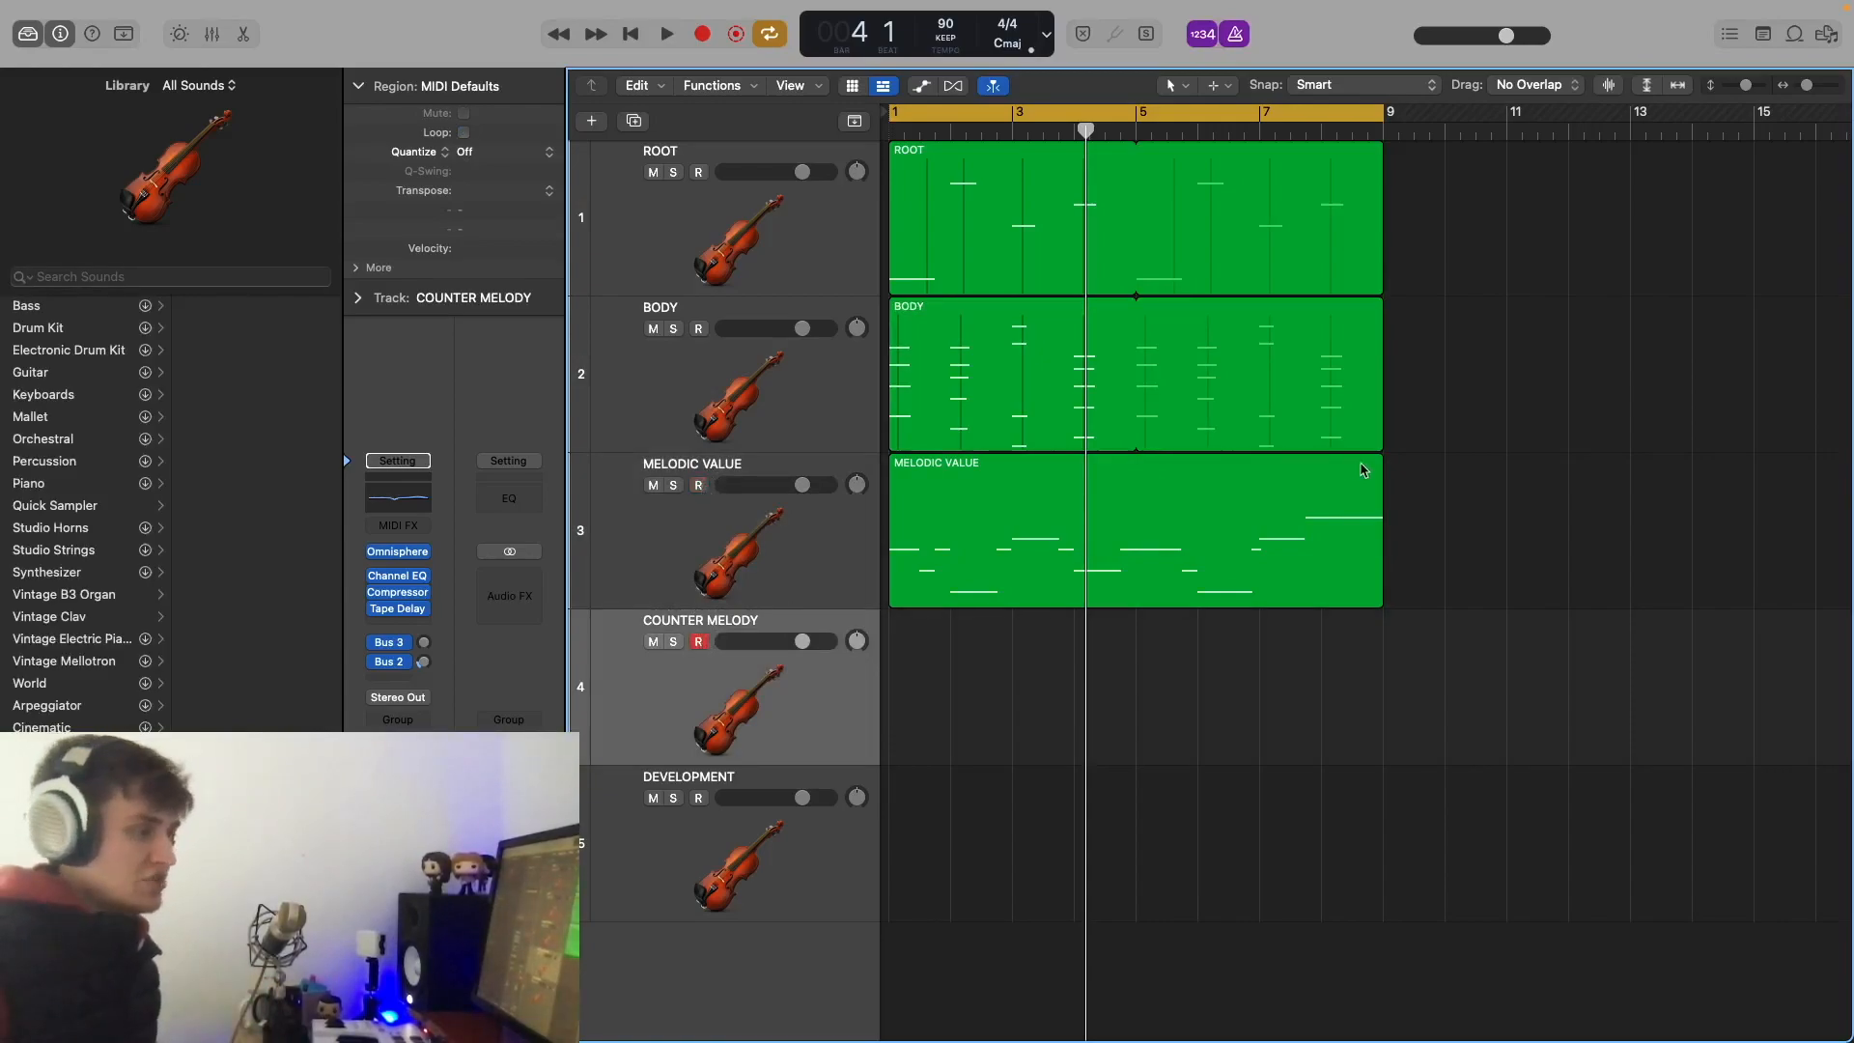
key(Return)
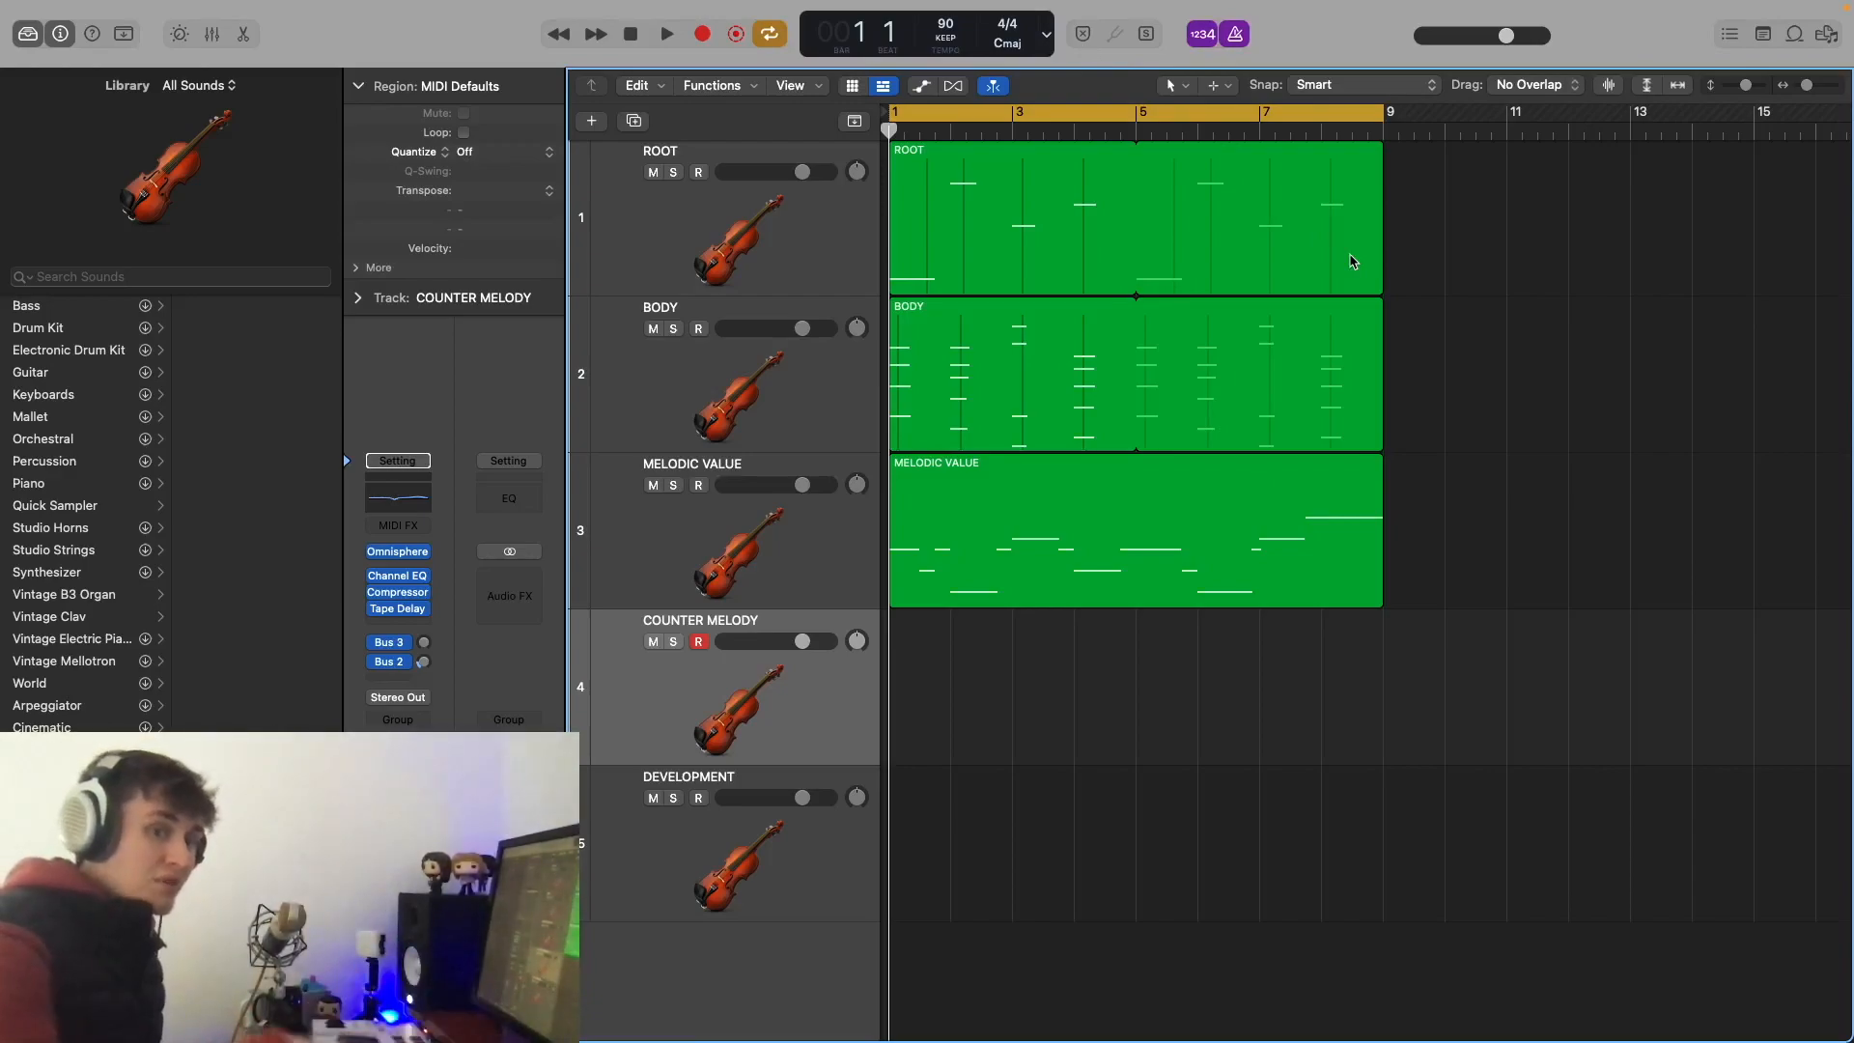
Step: Play the arrangement twice to rehearse the counter melody, and return the playhead to bar 1
key(space)
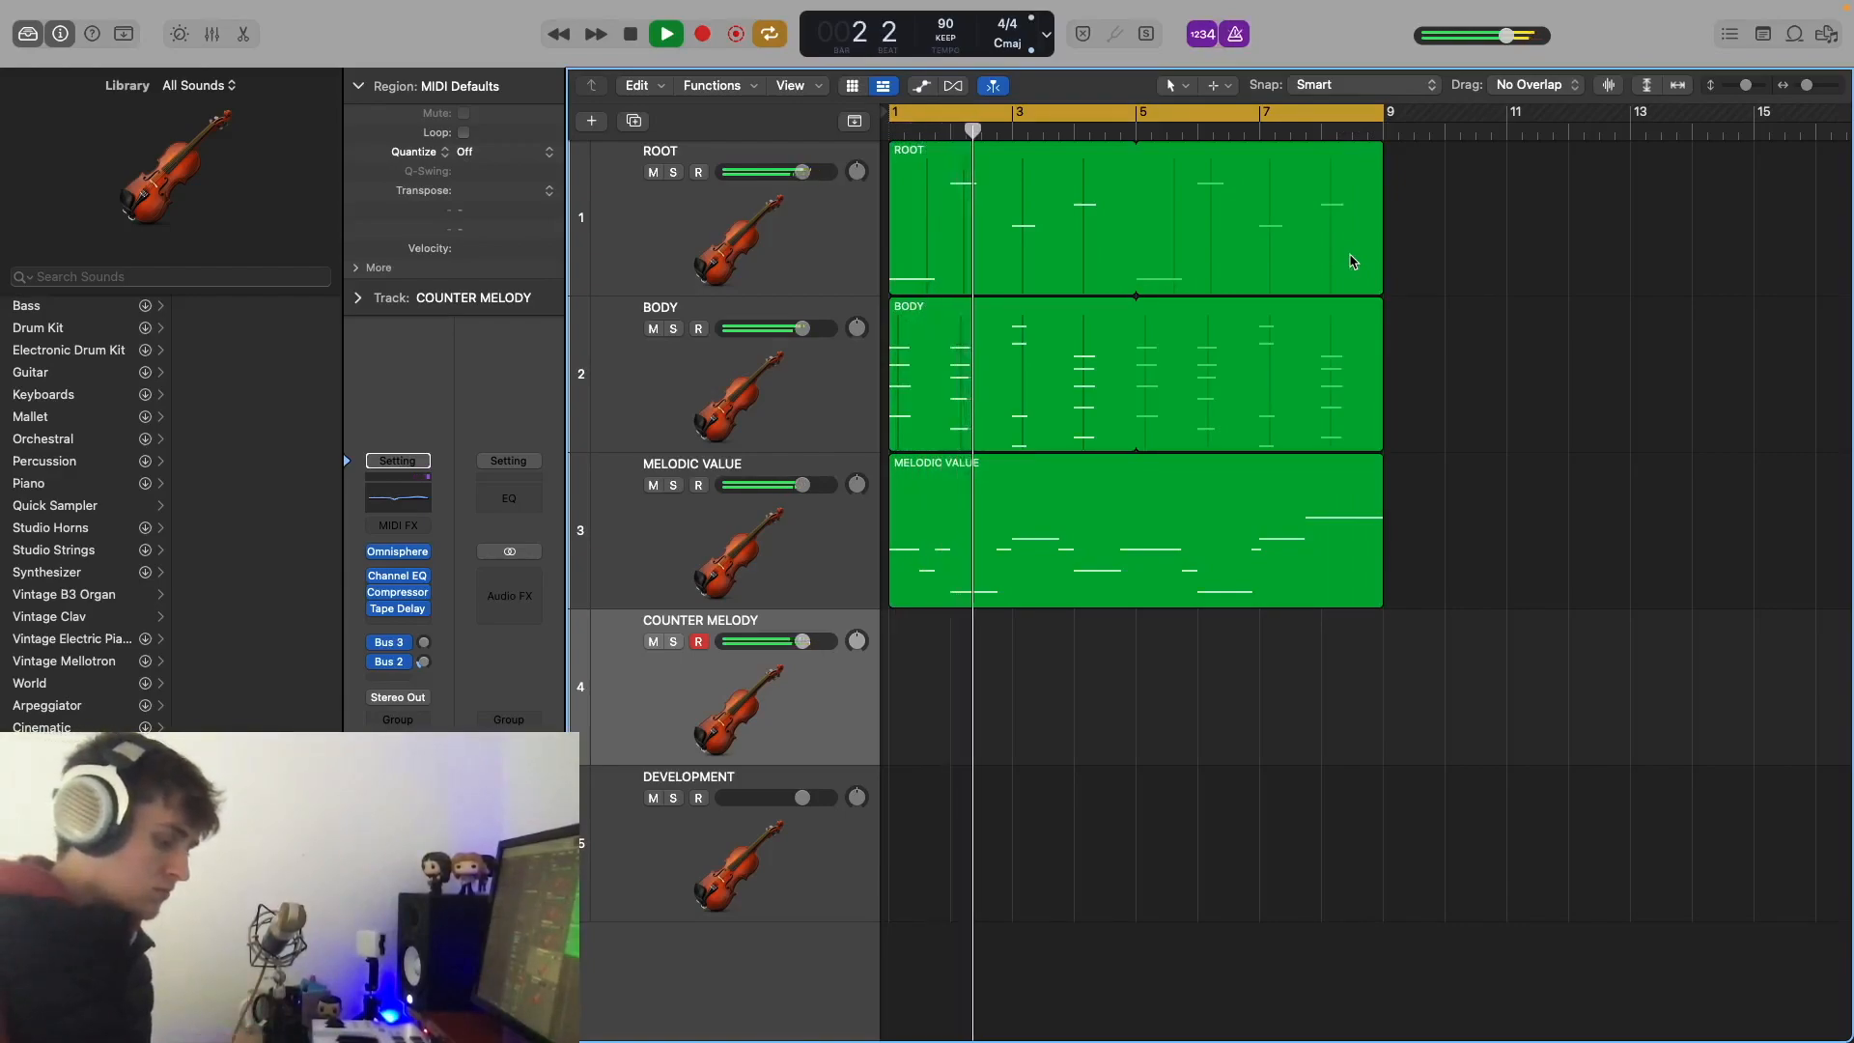
key(space)
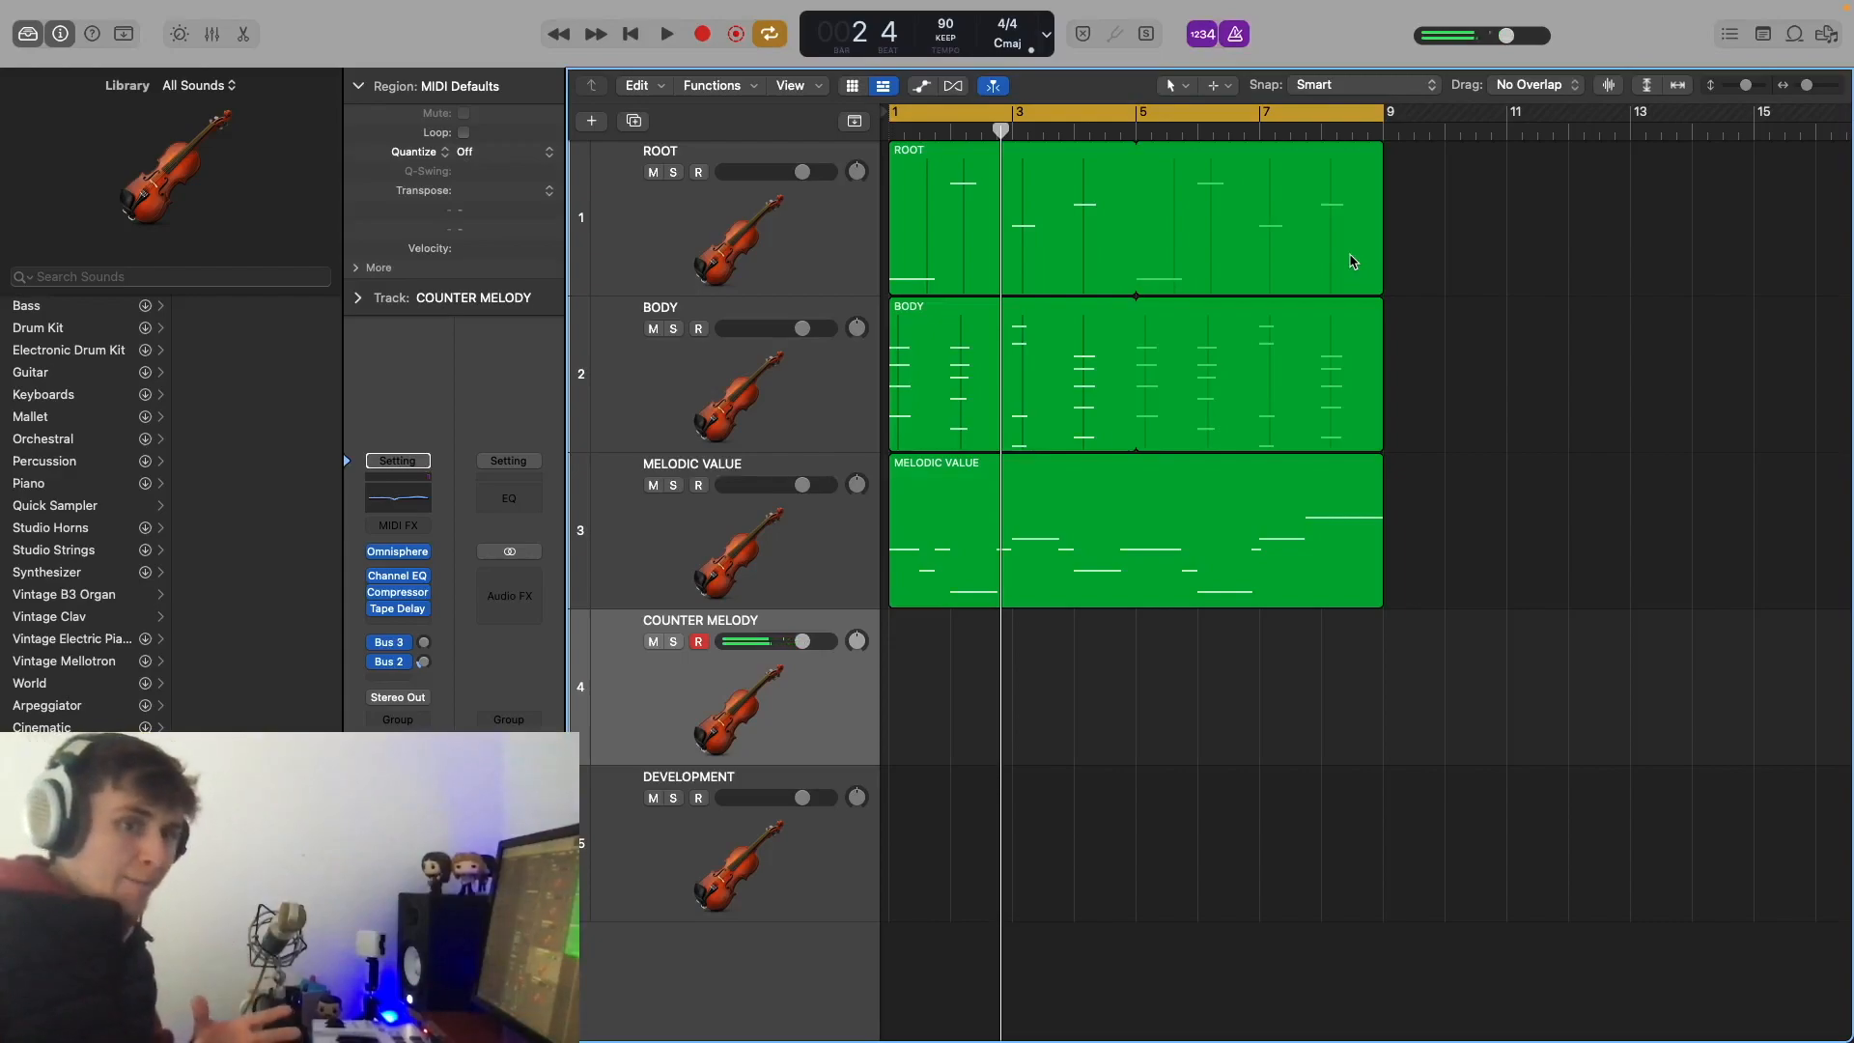
key(Return)
key(space)
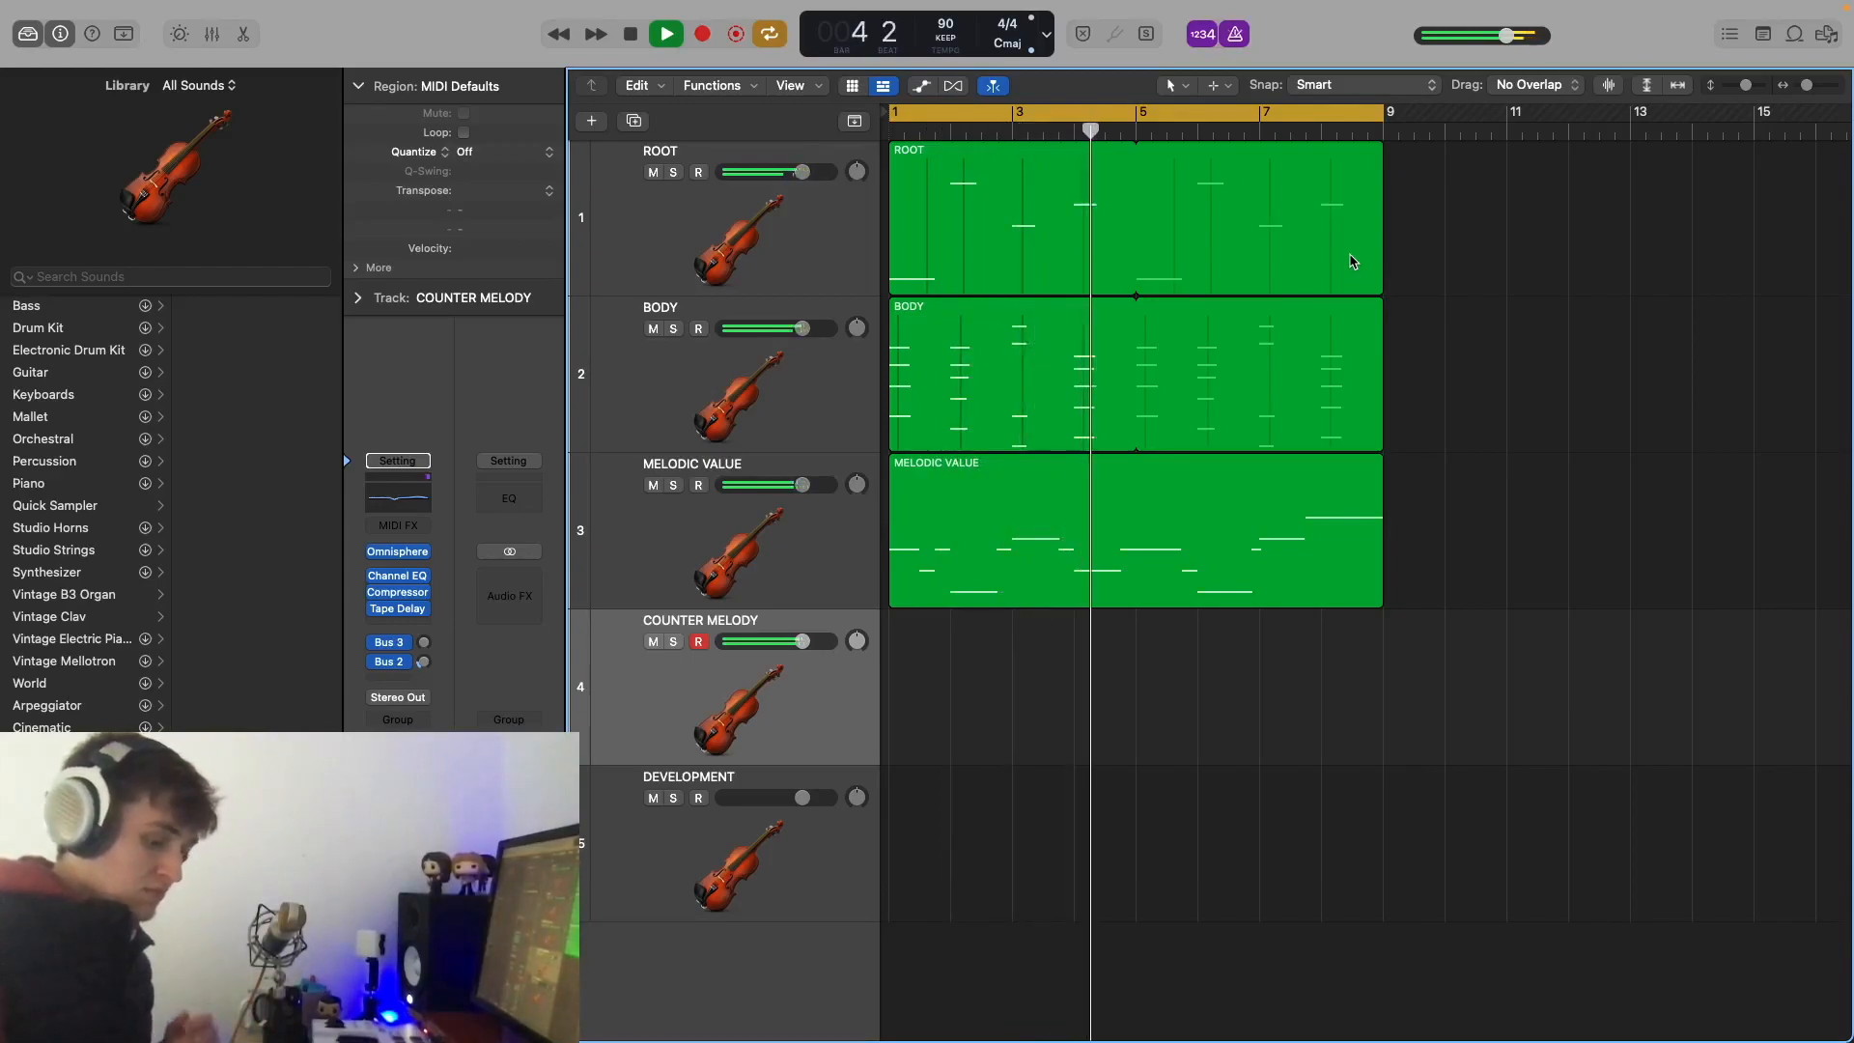
key(space)
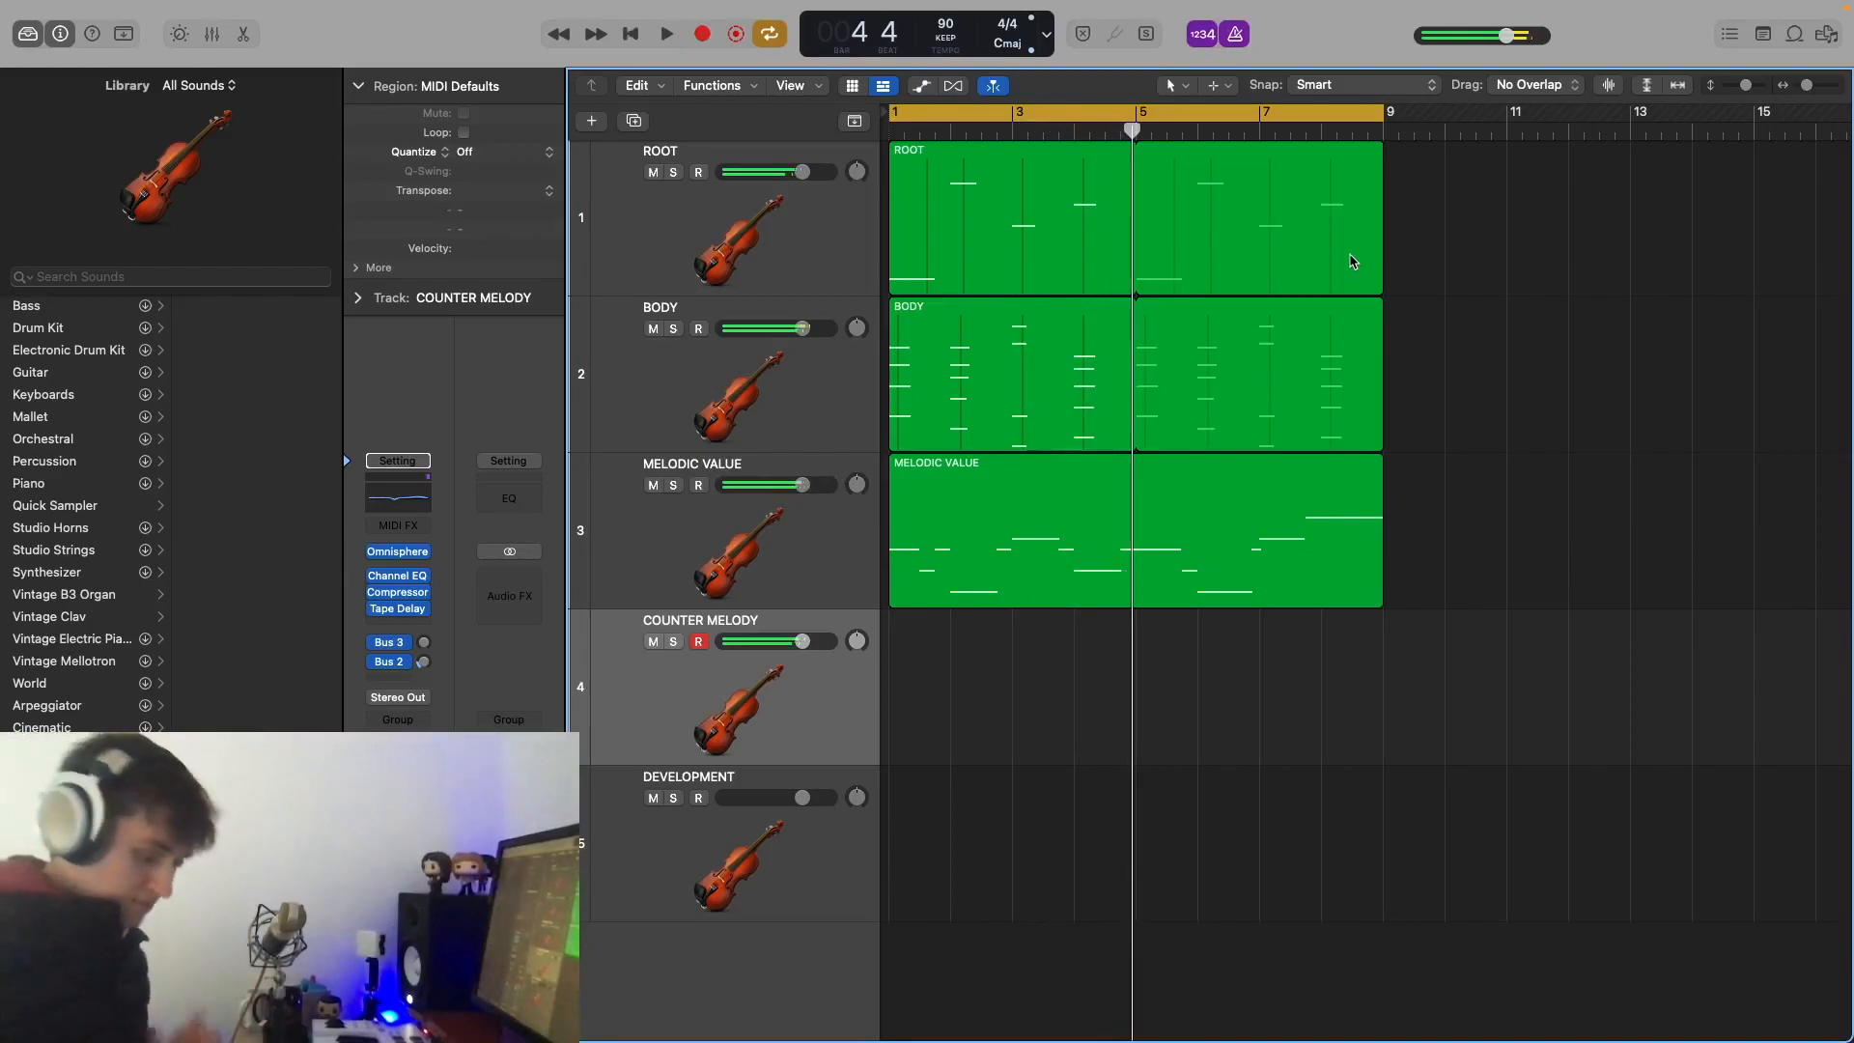
key(Return)
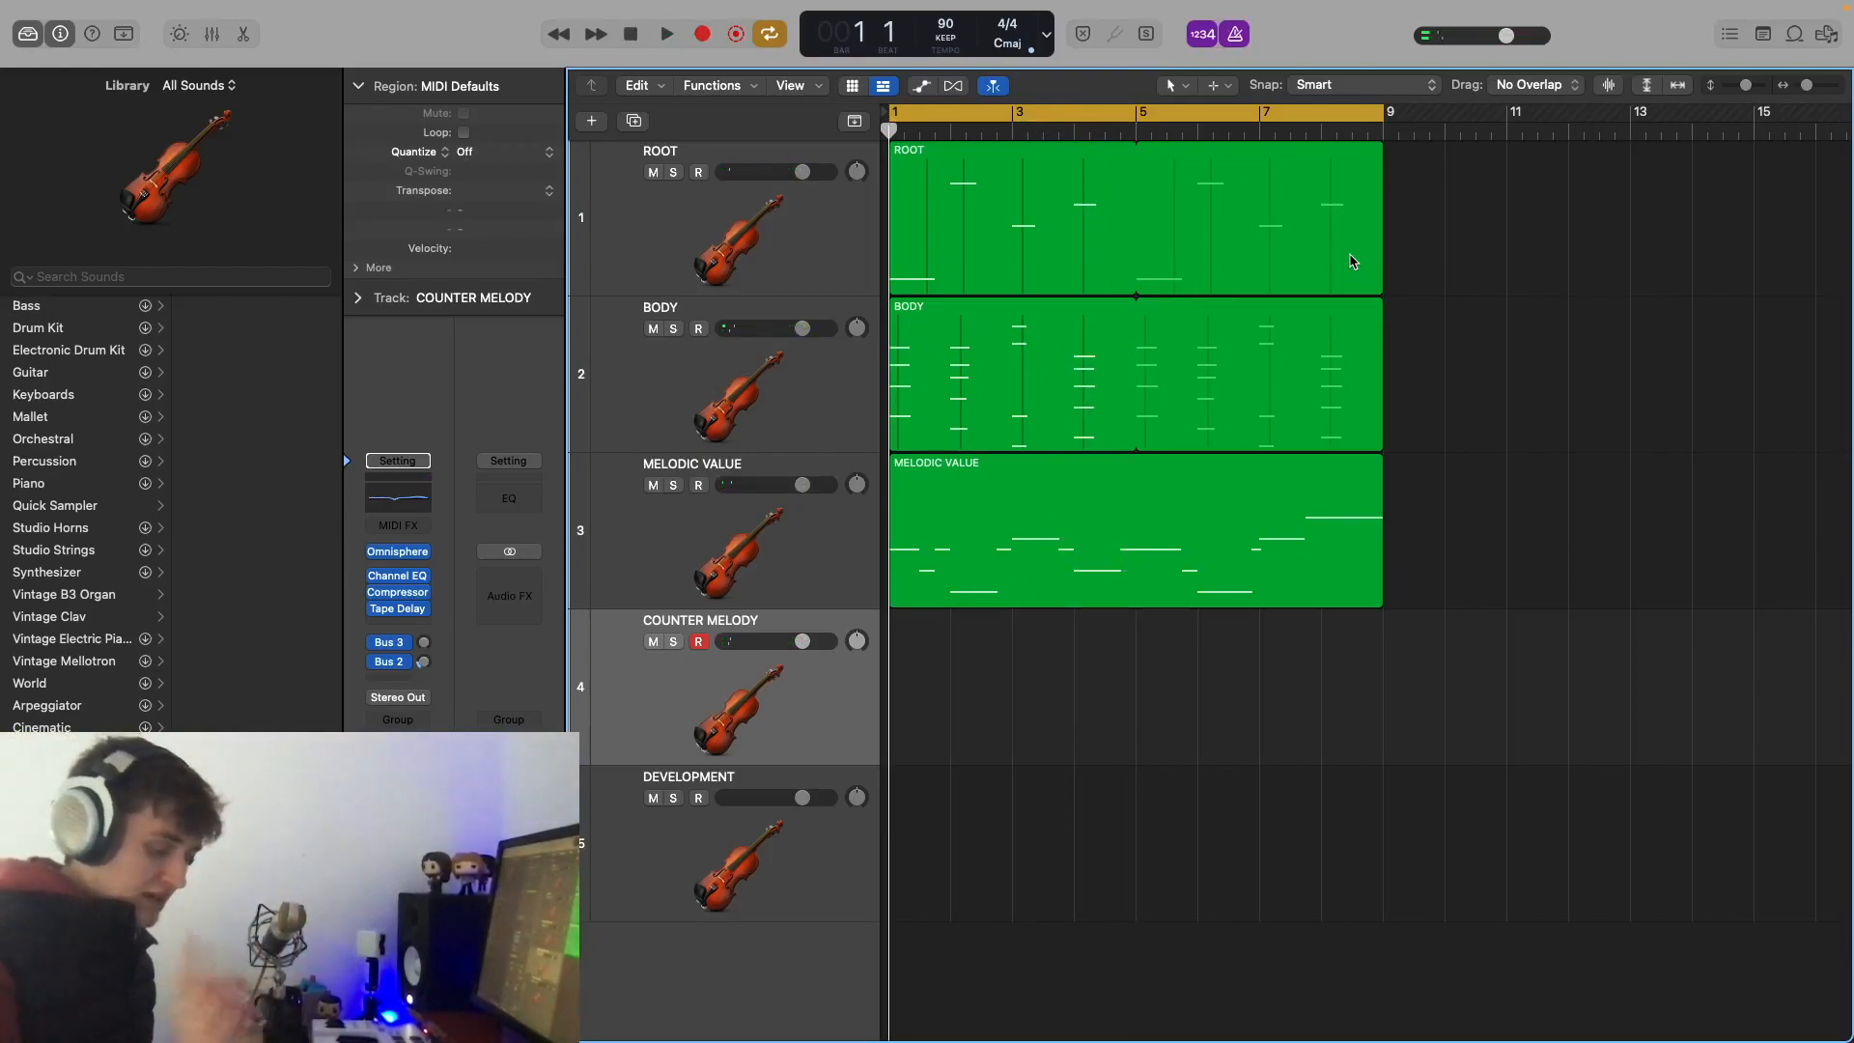
Step: Record an eight-bar counter melody on the COUNTER MELODY track and quantize all its notes to 1/8 Note
key(r)
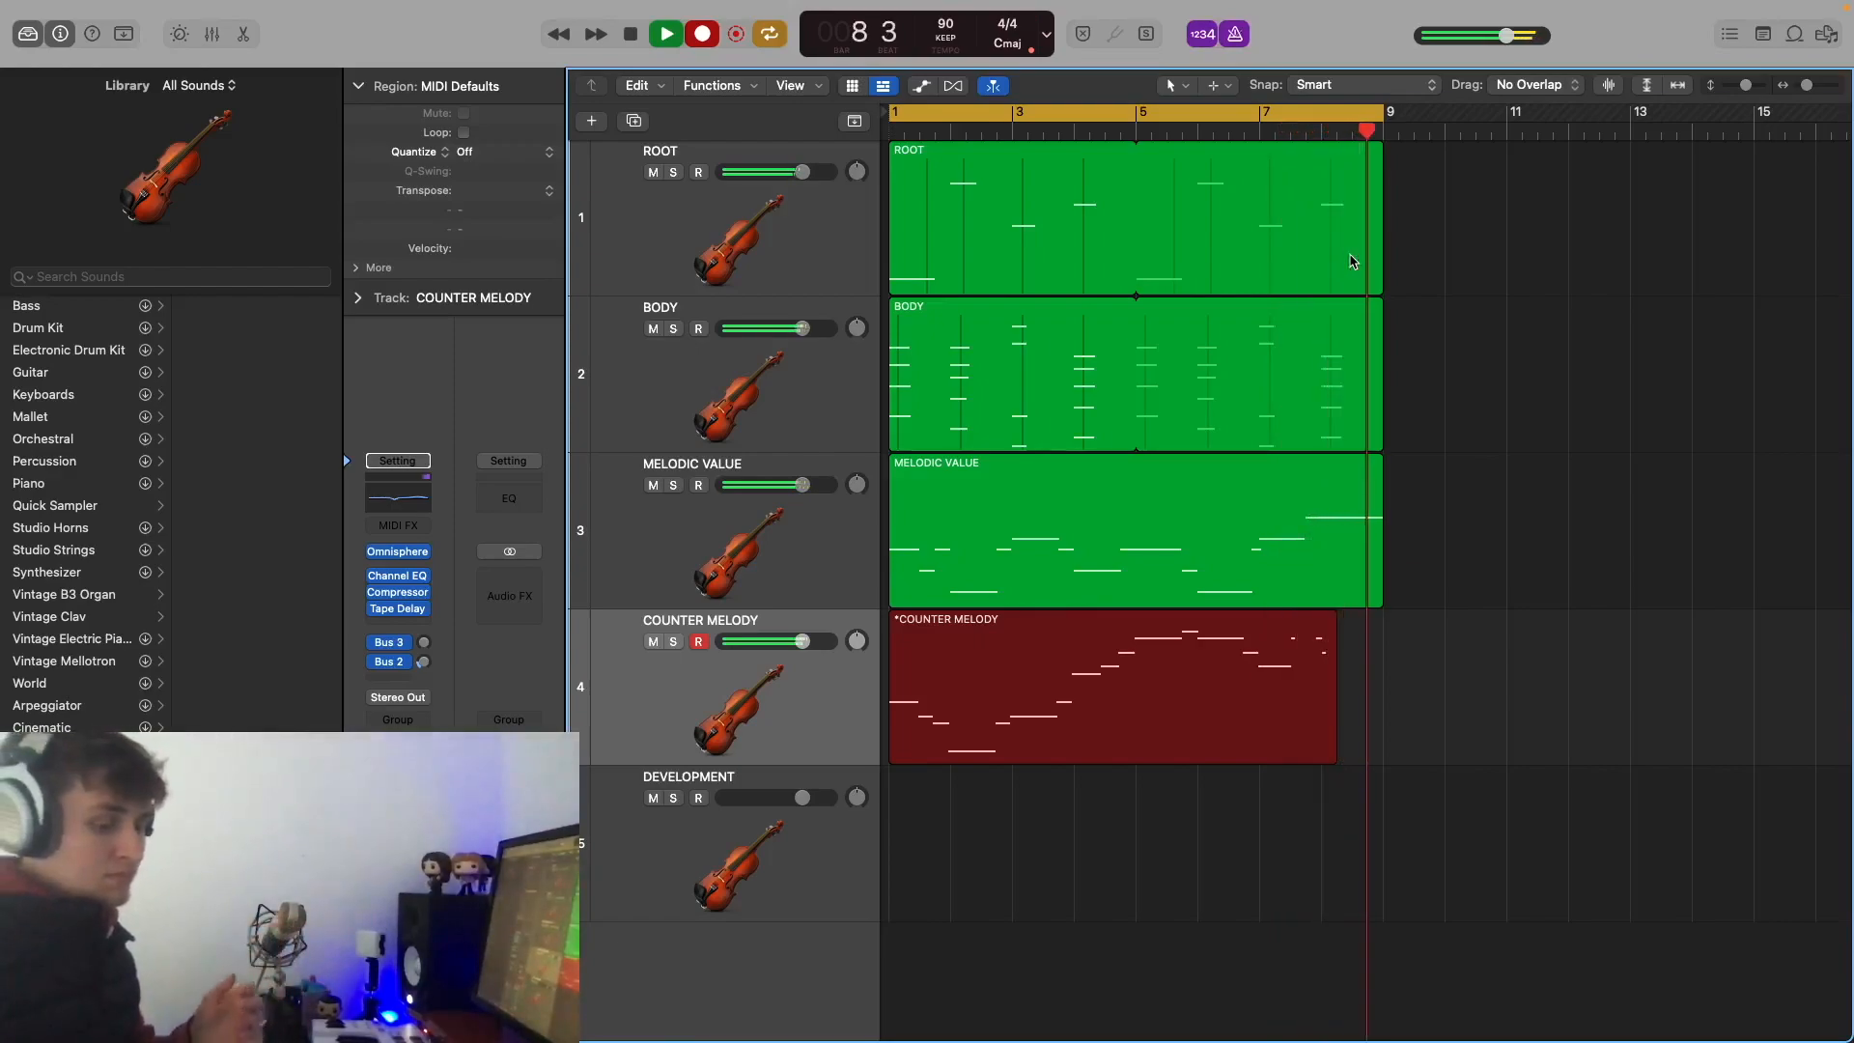
key(space)
double_click(1244, 693)
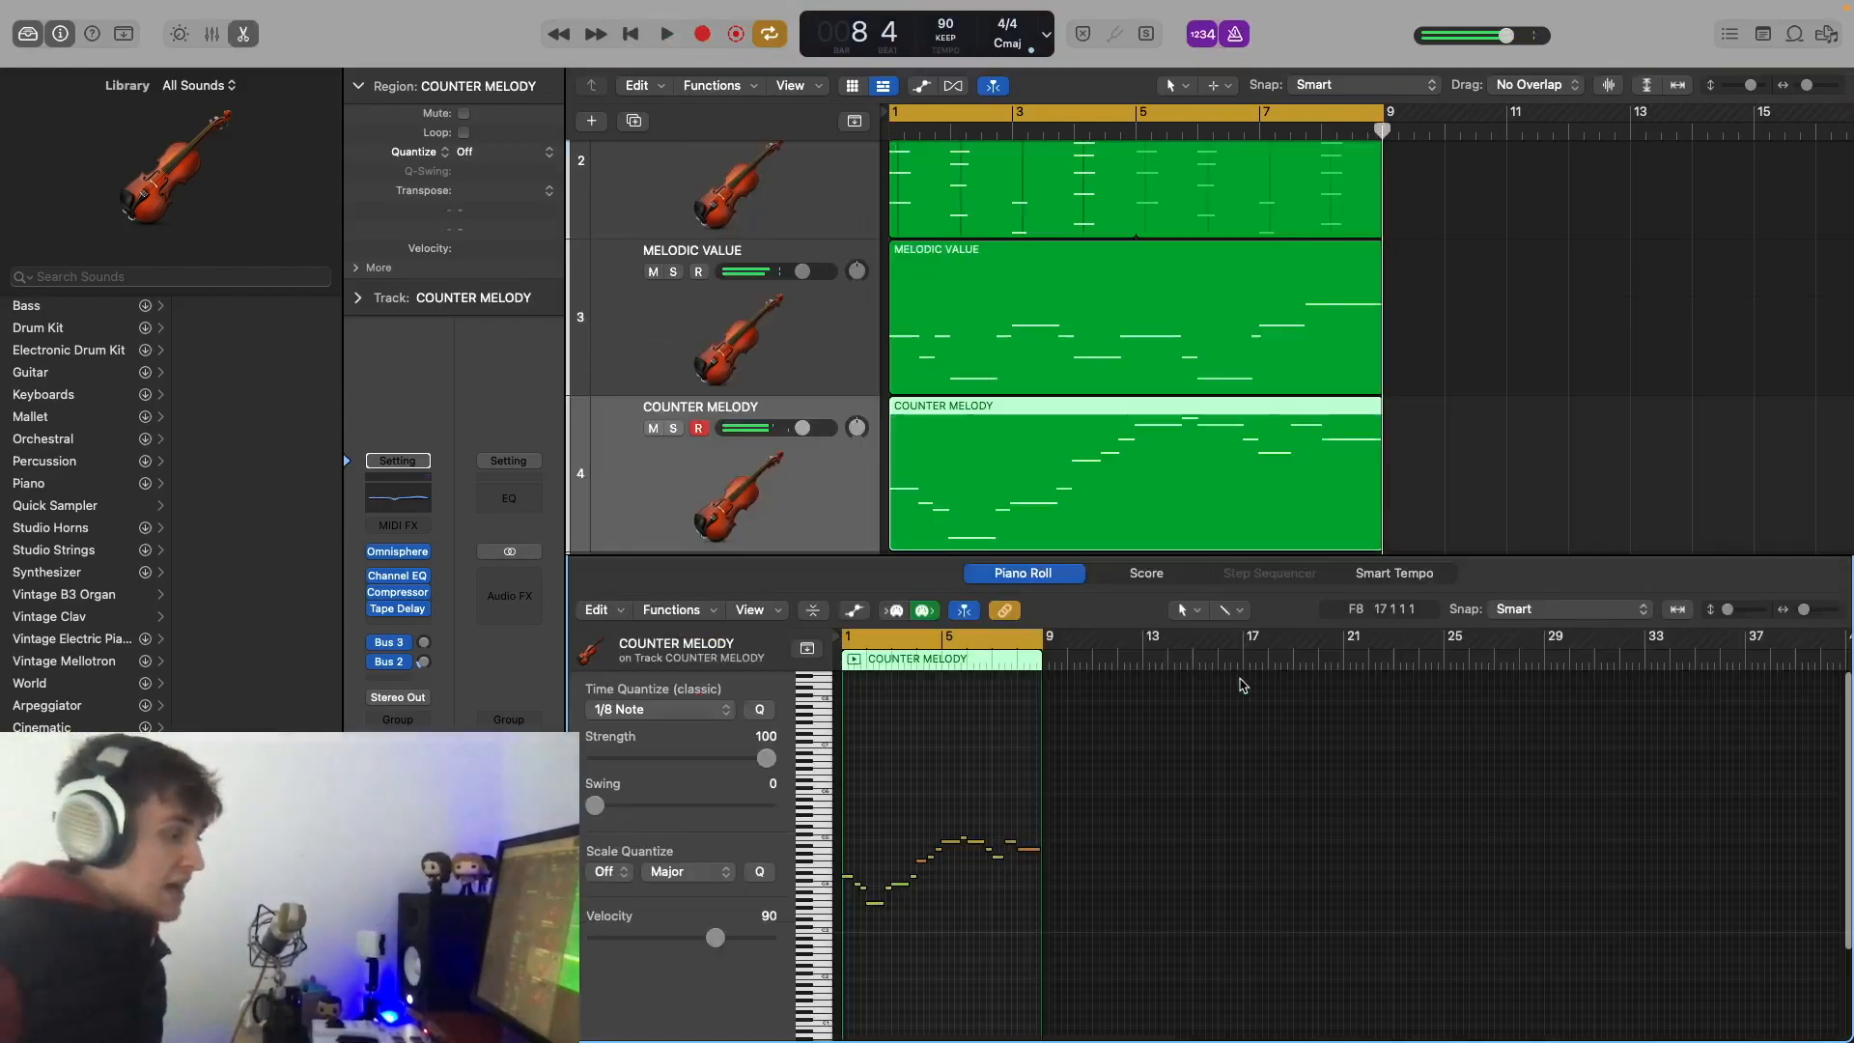
drag(1246, 963, 702, 756)
click(760, 712)
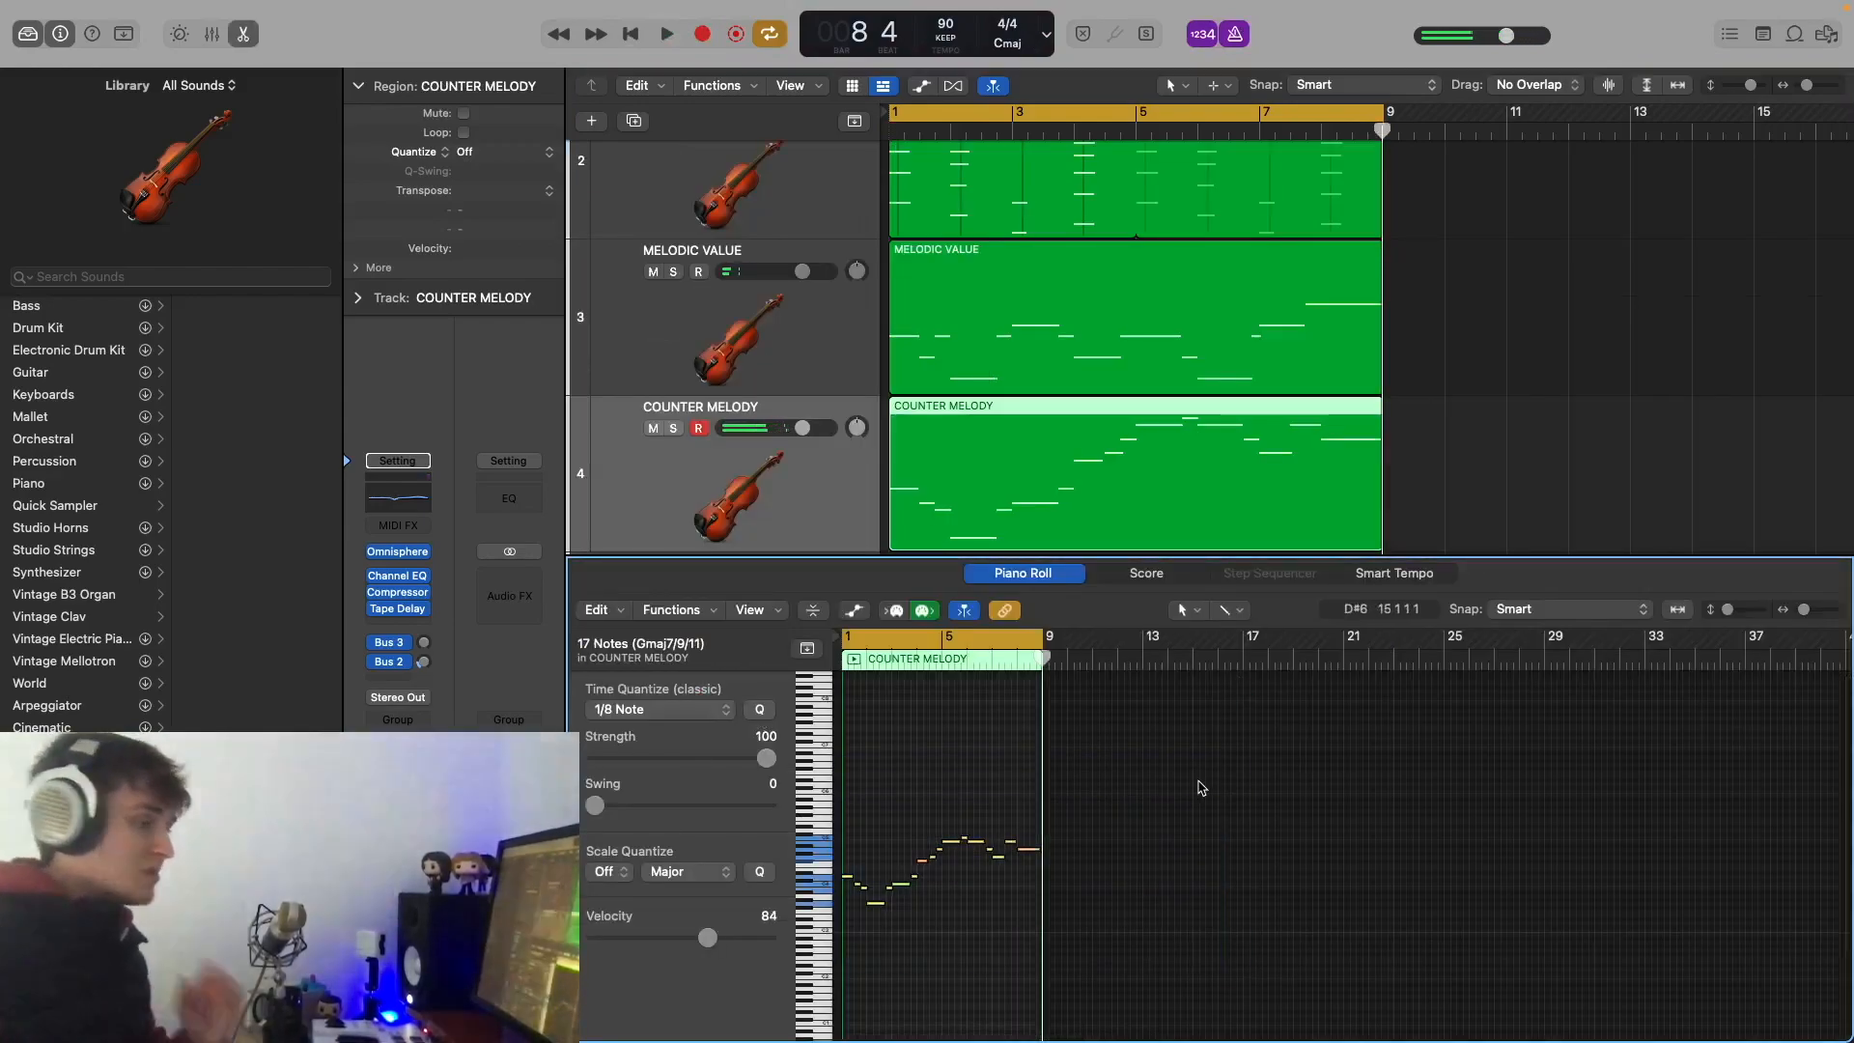
Step: Play back the COUNTER MELODY part with the other tracks from bar 1, with no region selected
key(Return)
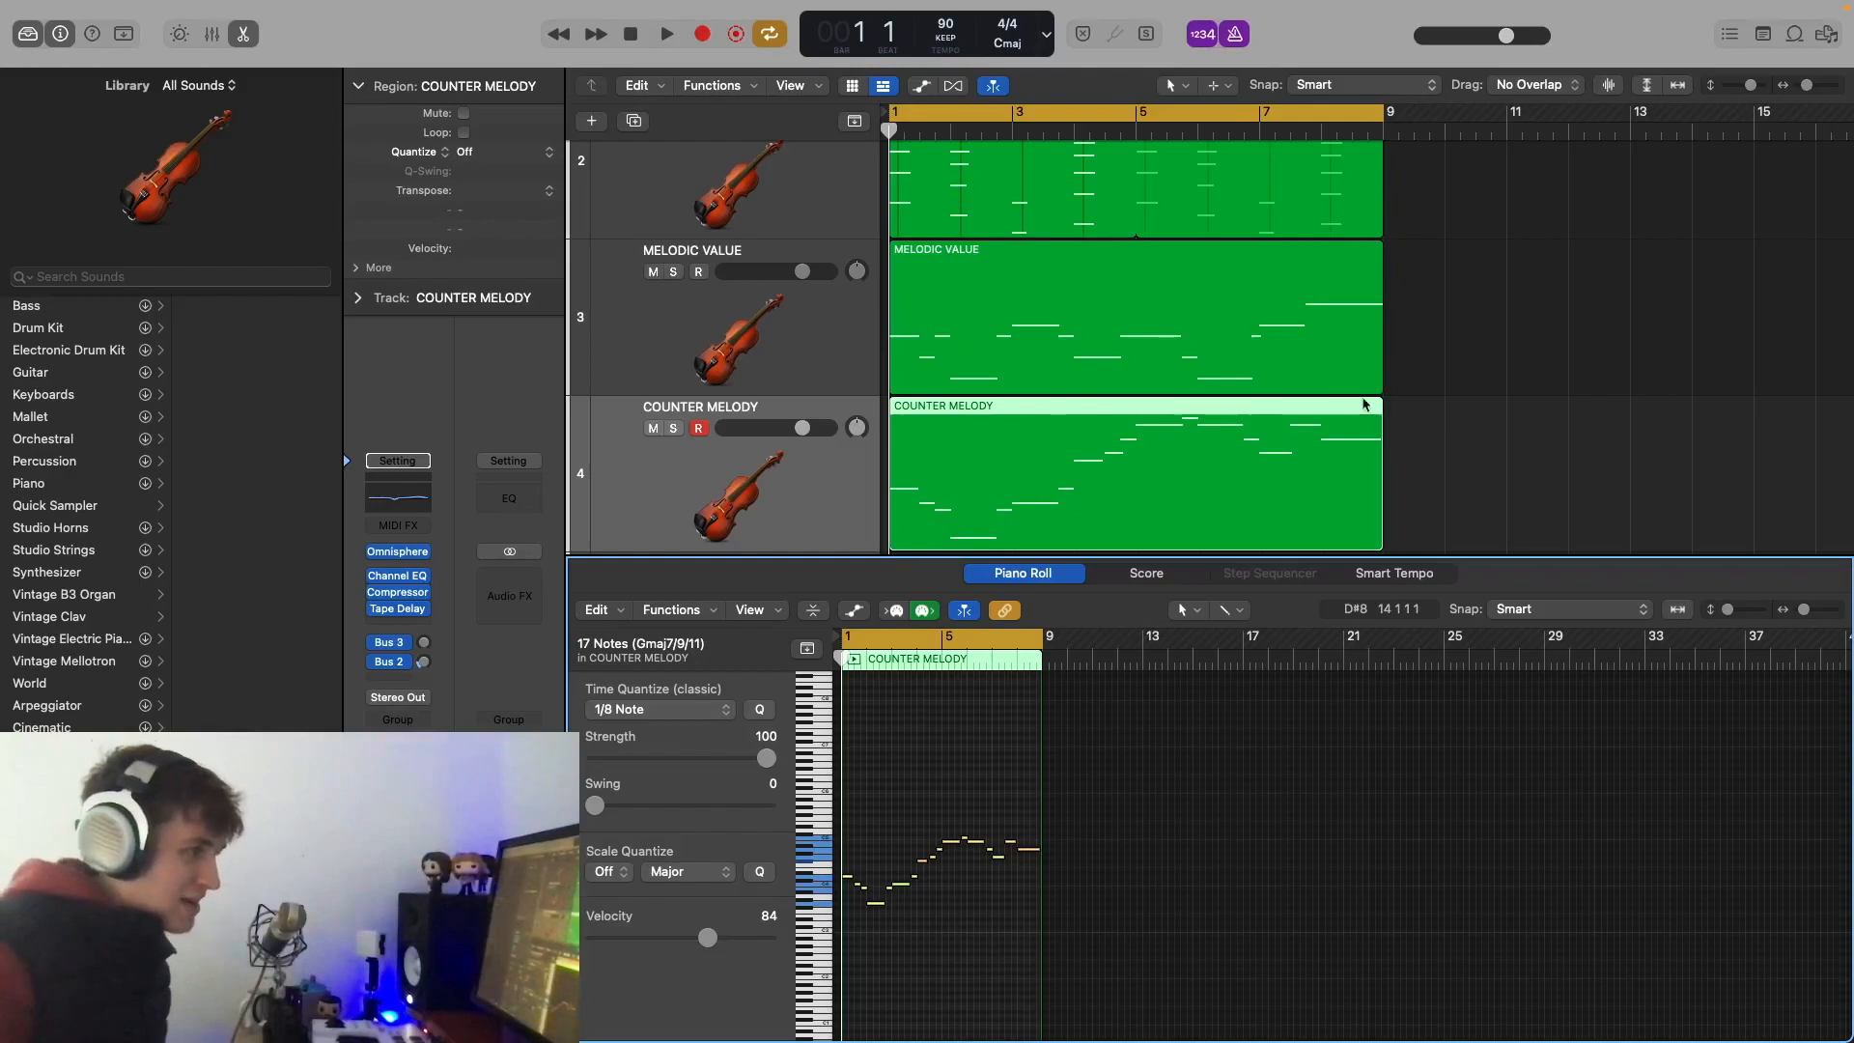
click(1574, 287)
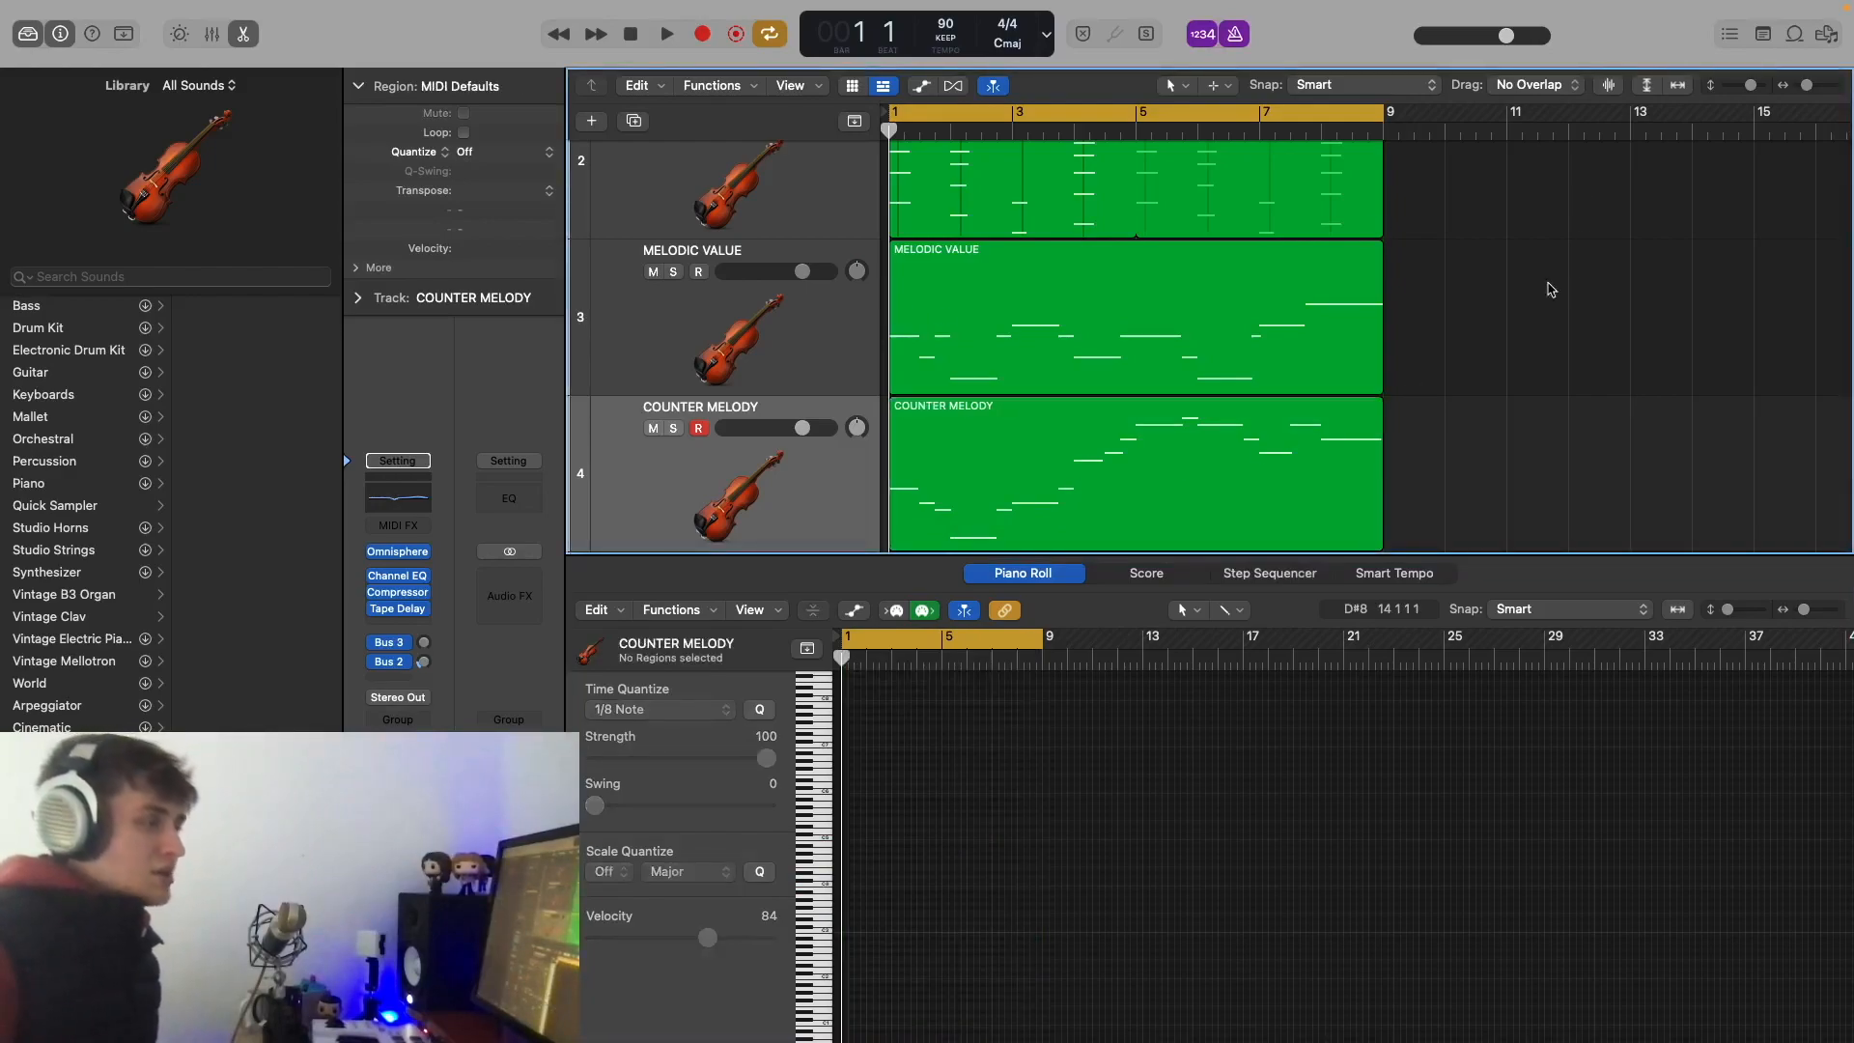
key(space)
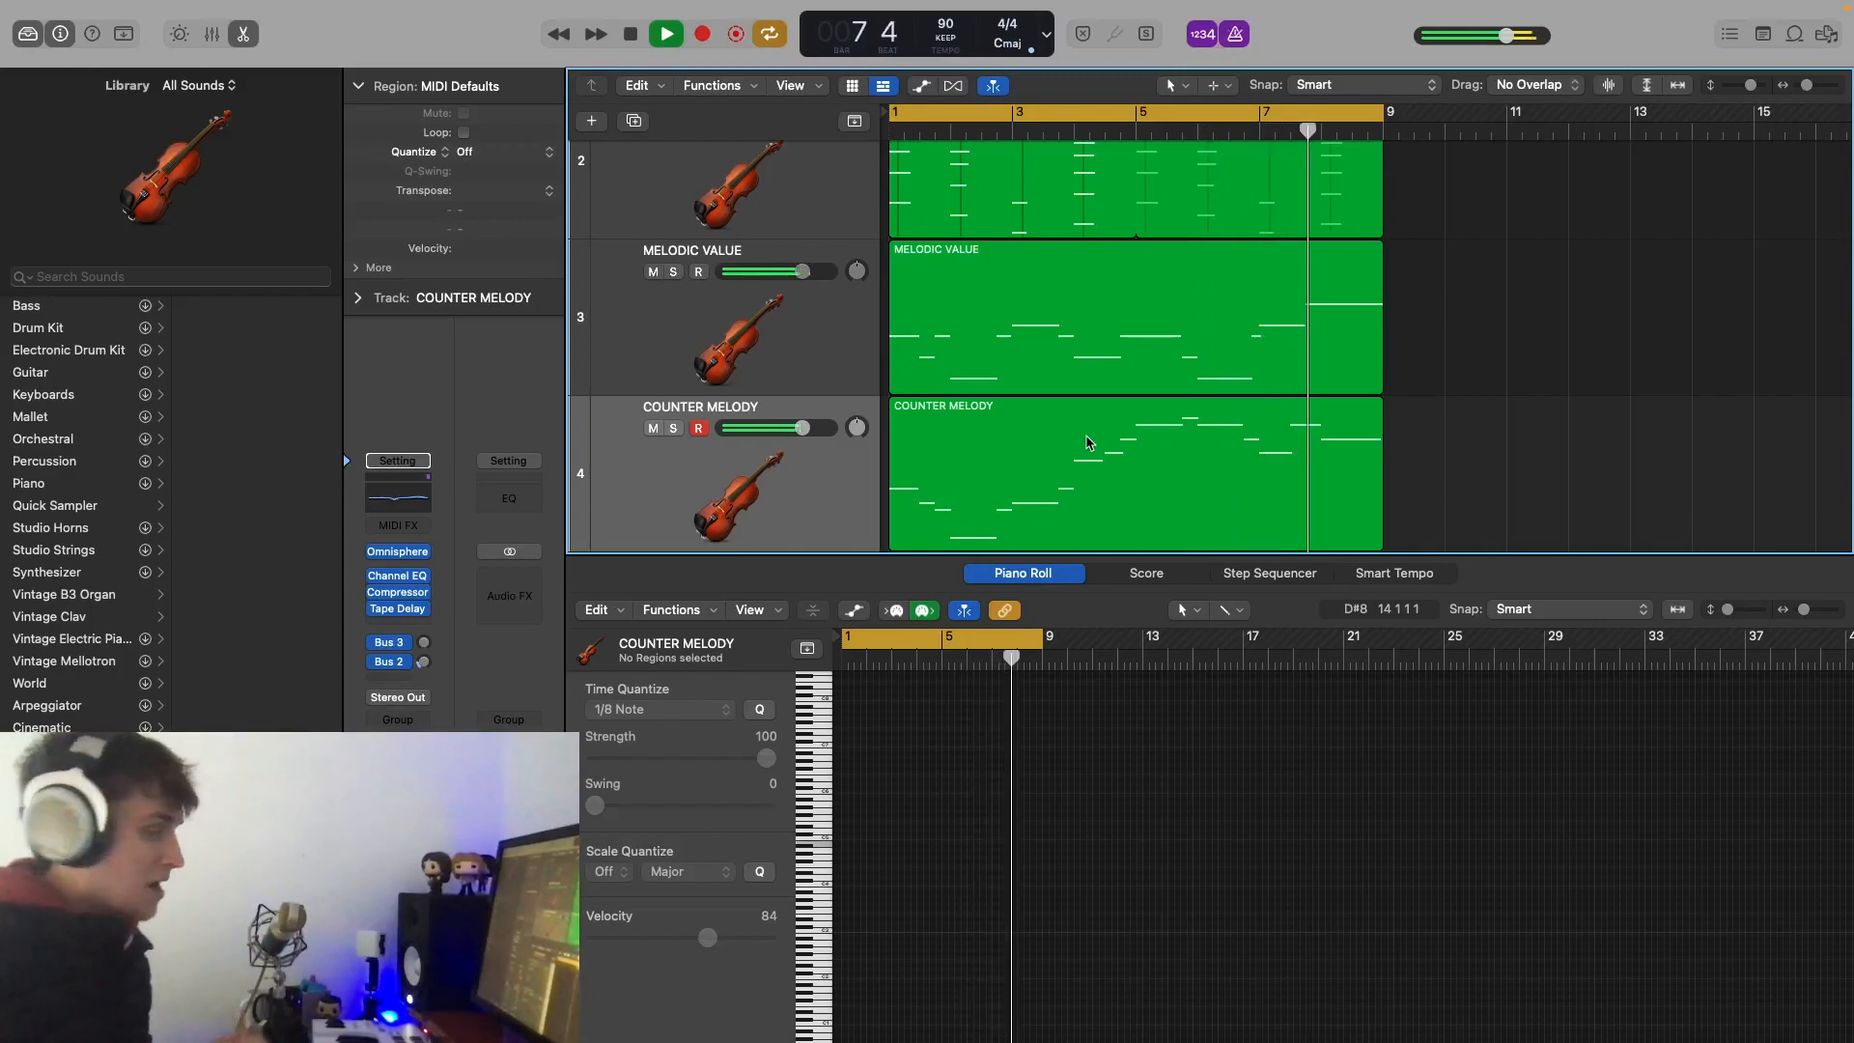
key(space)
Step: Close the Piano Roll, reduce the track heights and select the DEVELOPMENT track for recording
key(super+Up)
key(super+Up)
key(super+Up)
key(super+Up)
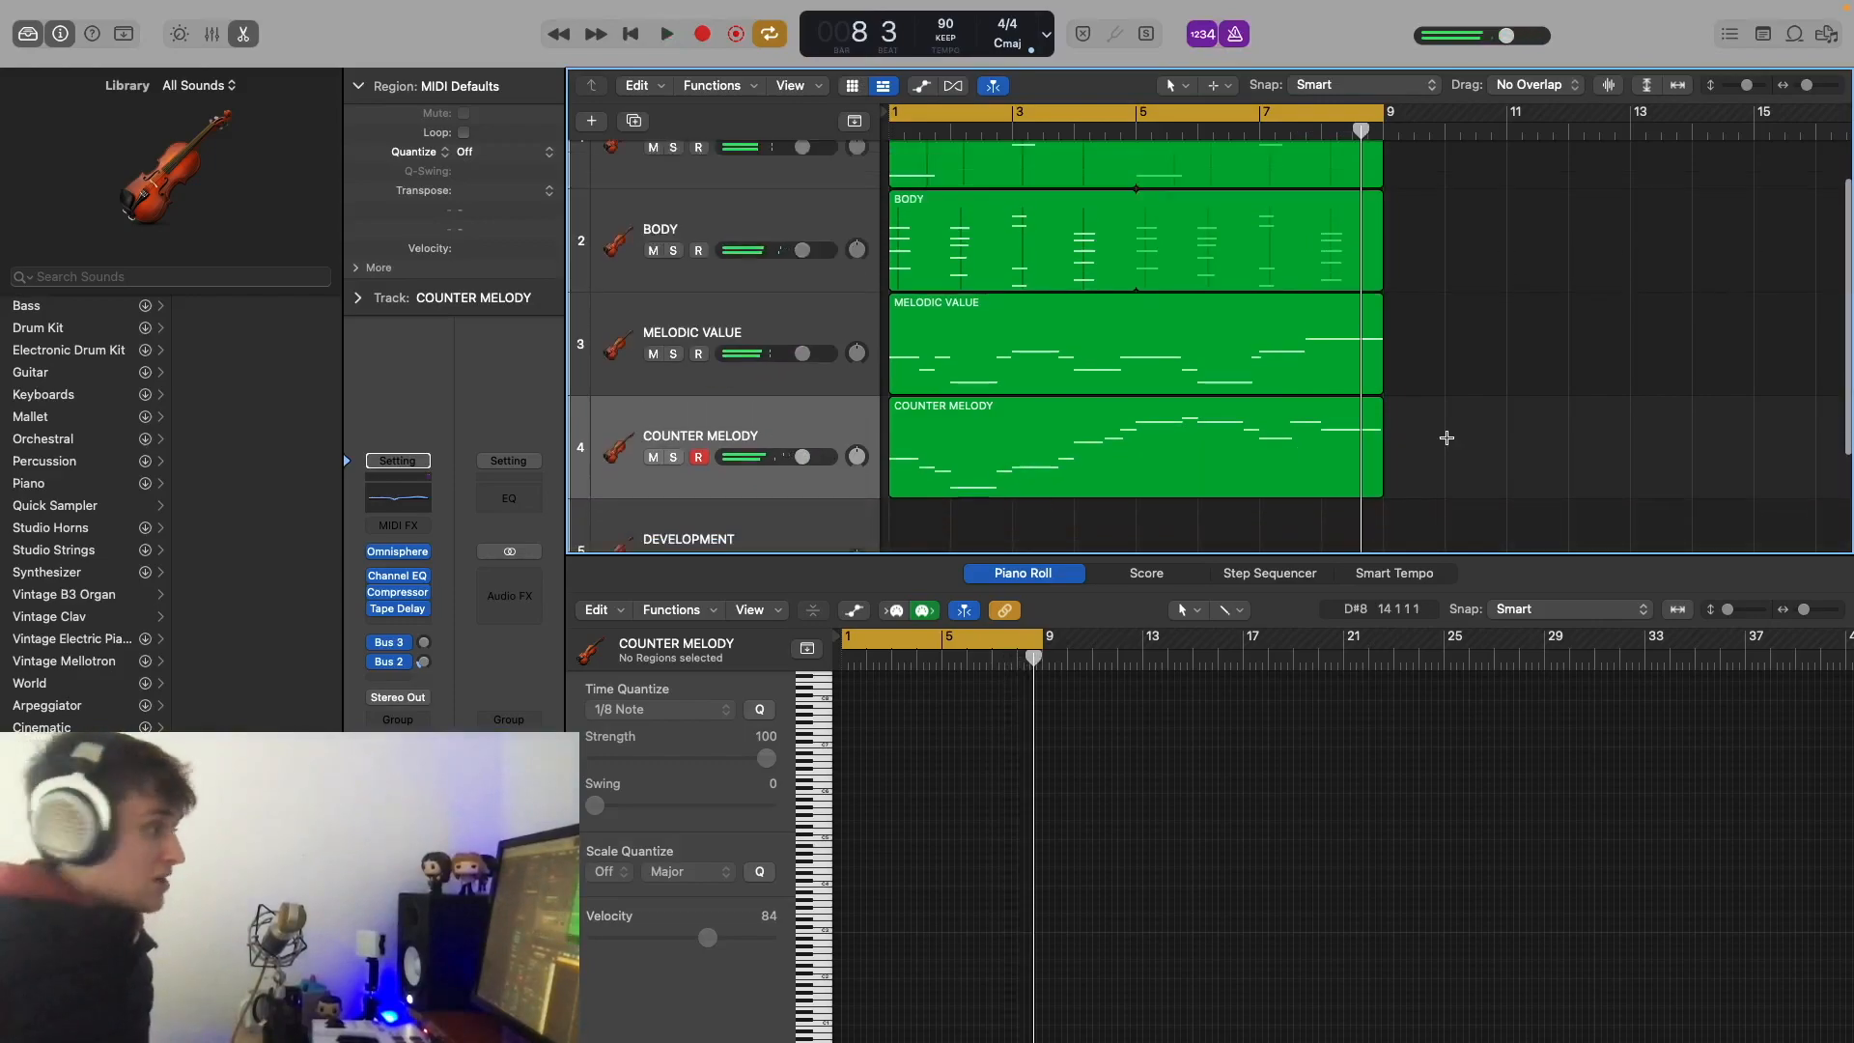
key(x)
key(x)
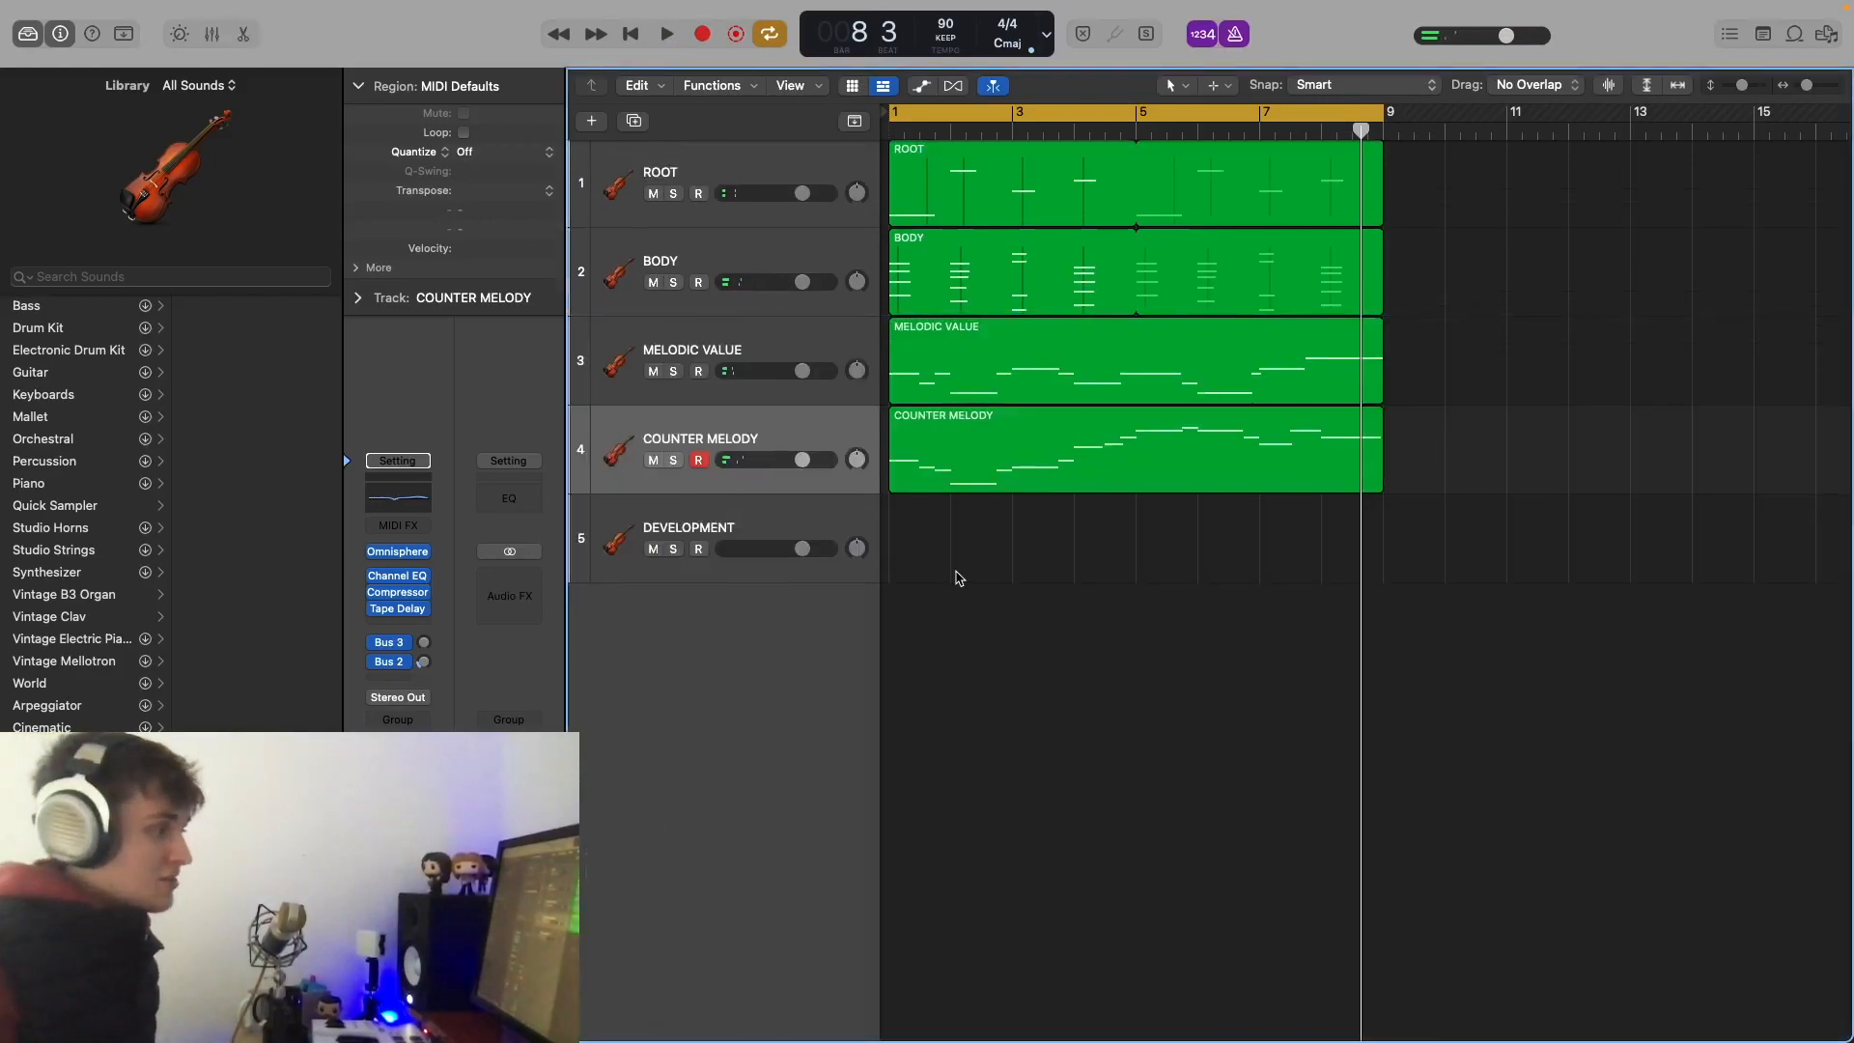
click(831, 529)
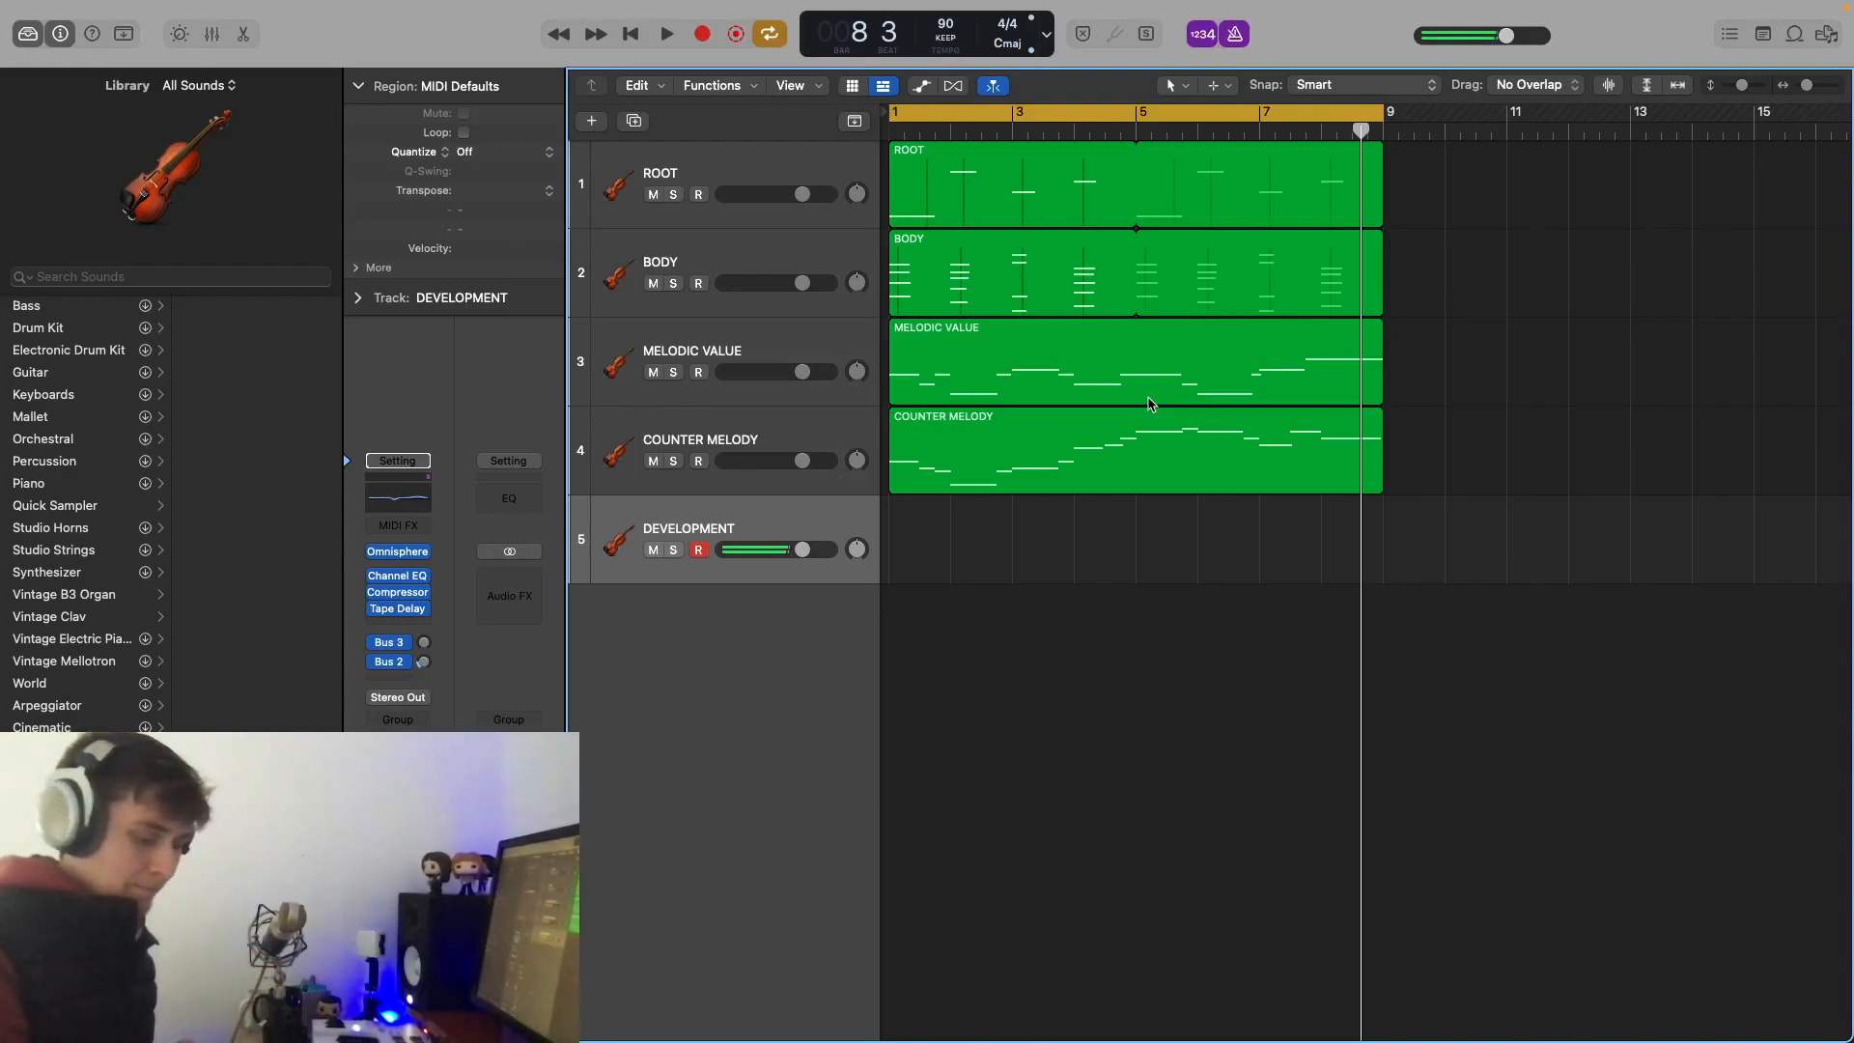
Step: Play the arrangement to rehearse the development part, and return the playhead to bar 1
key(space)
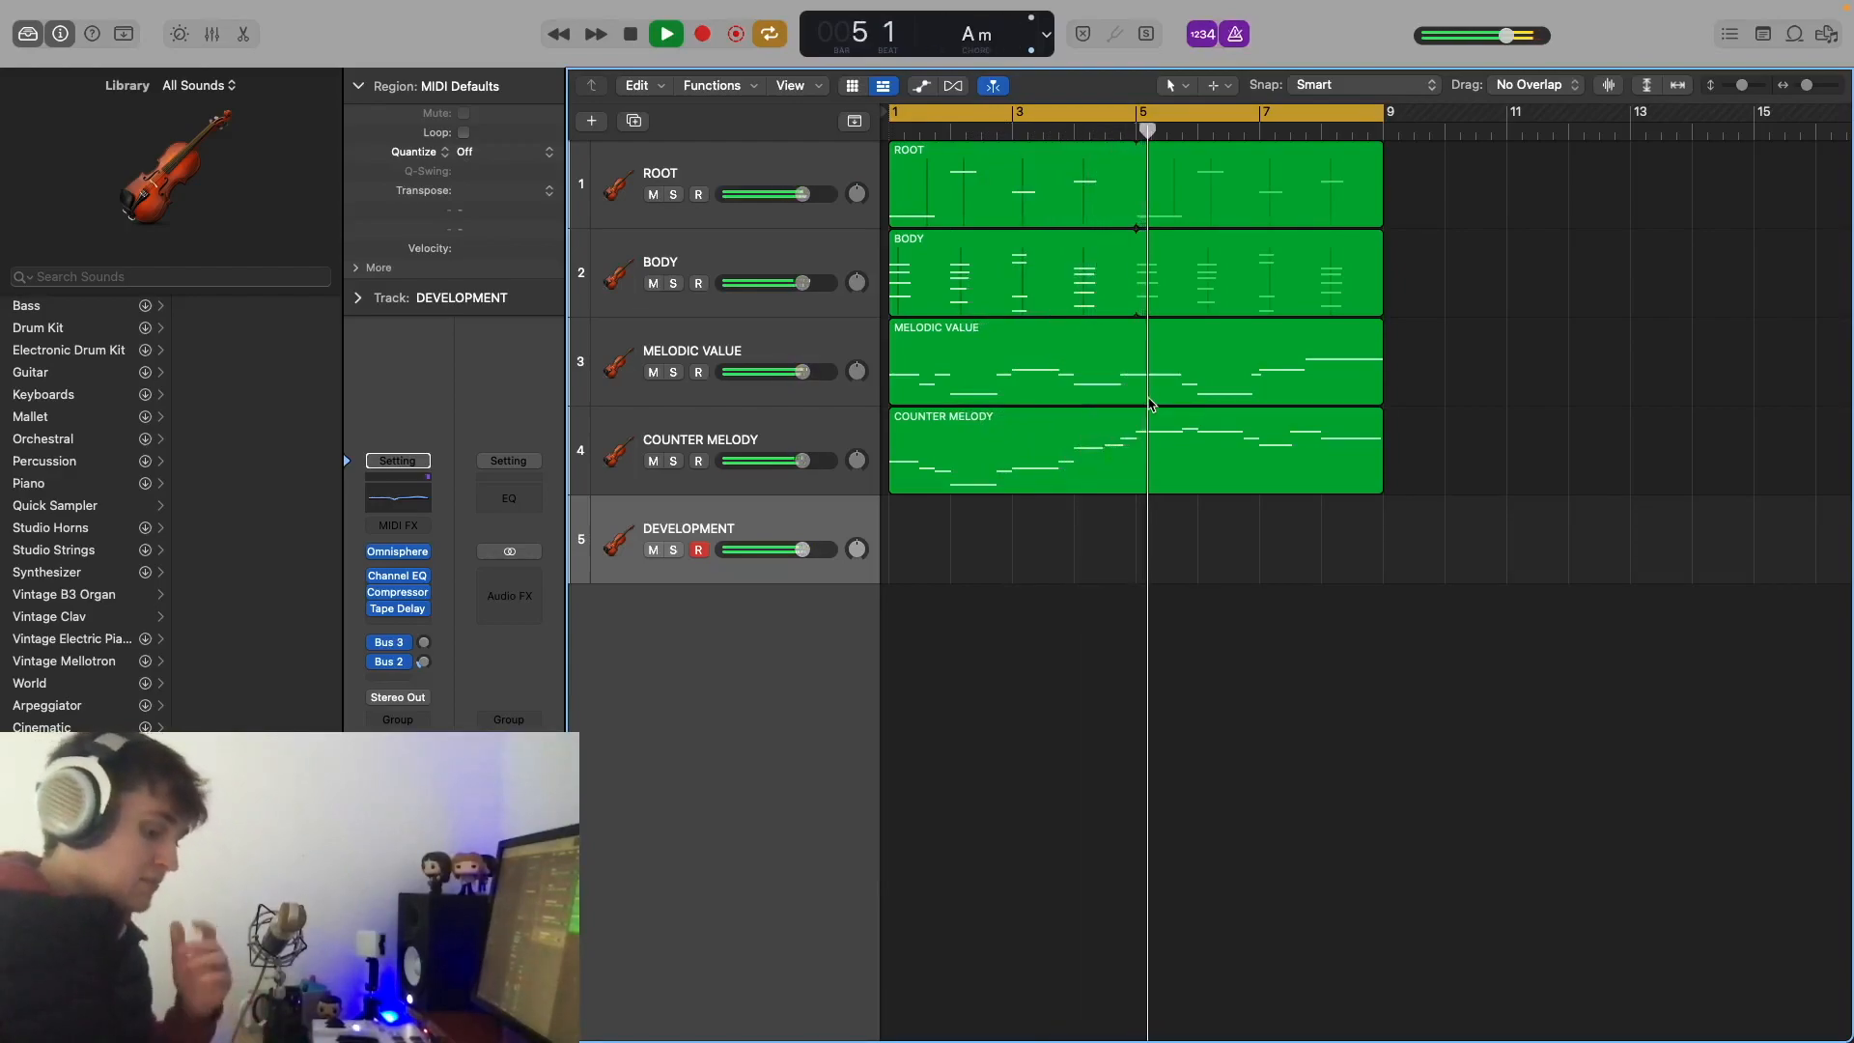
key(space)
key(Return)
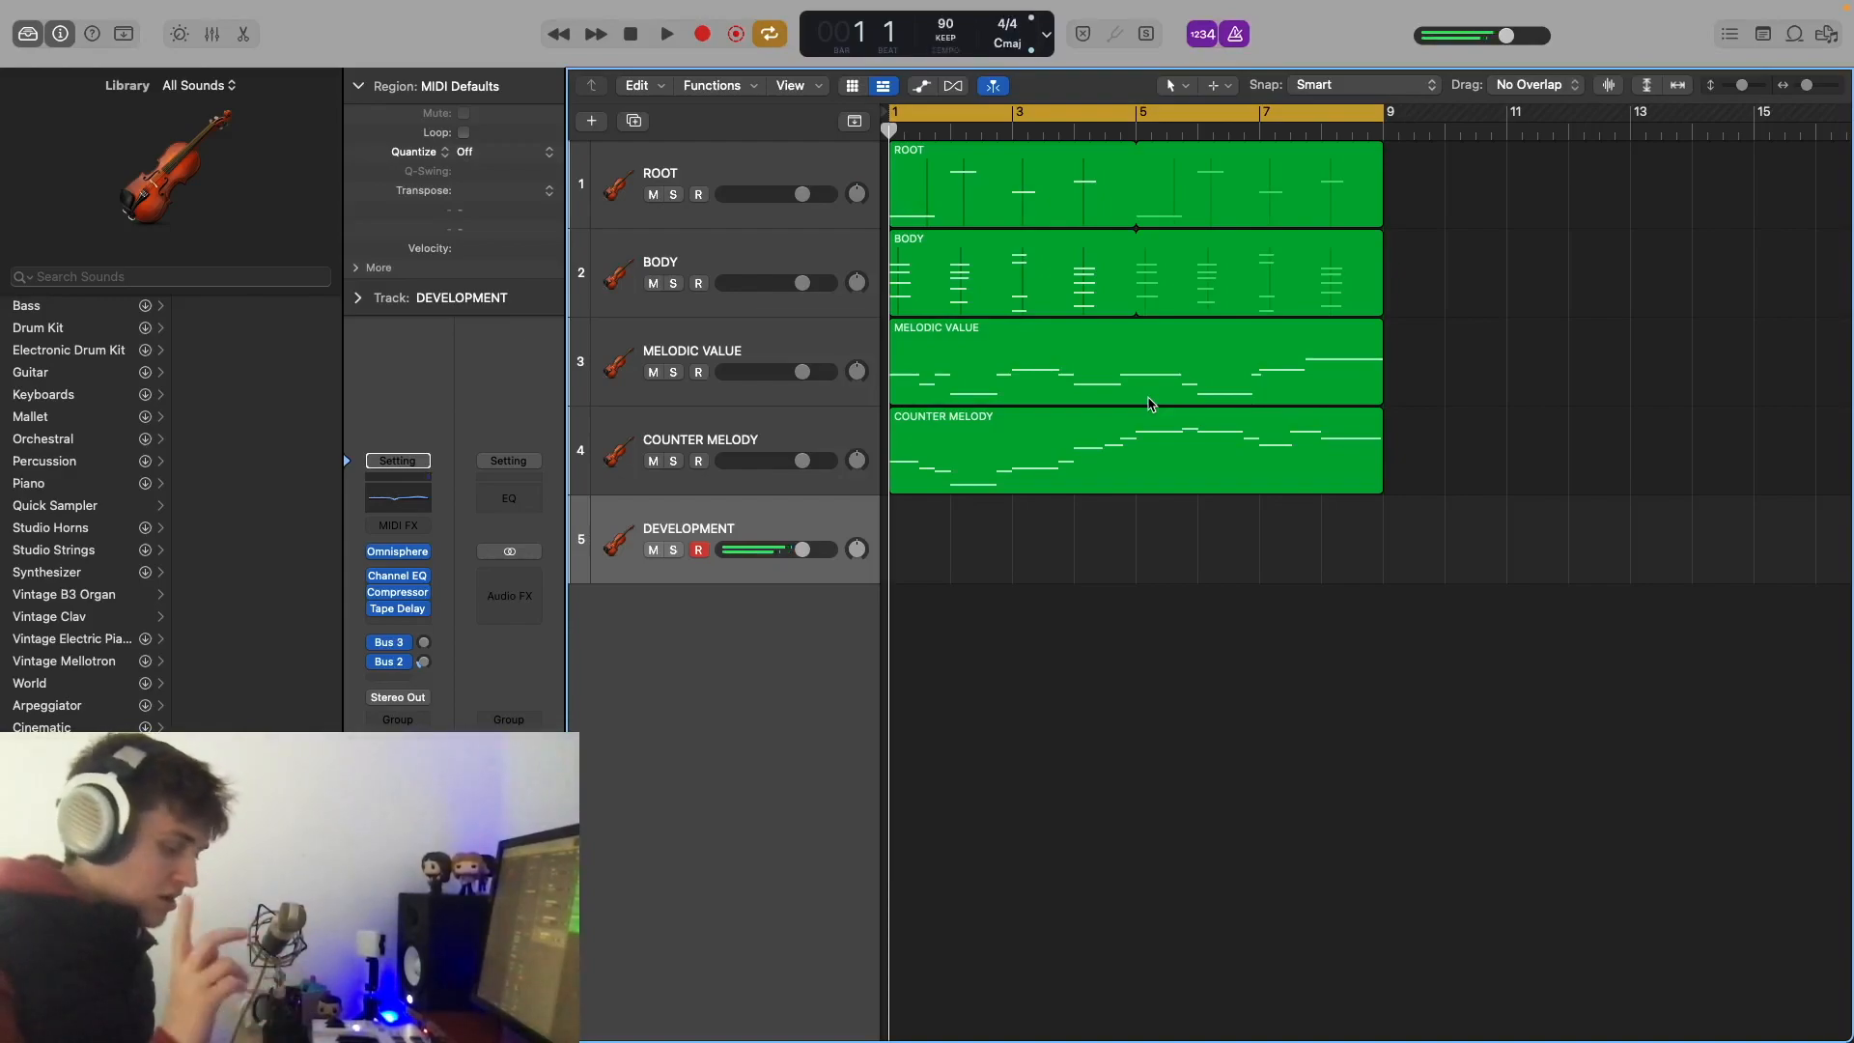
key(r)
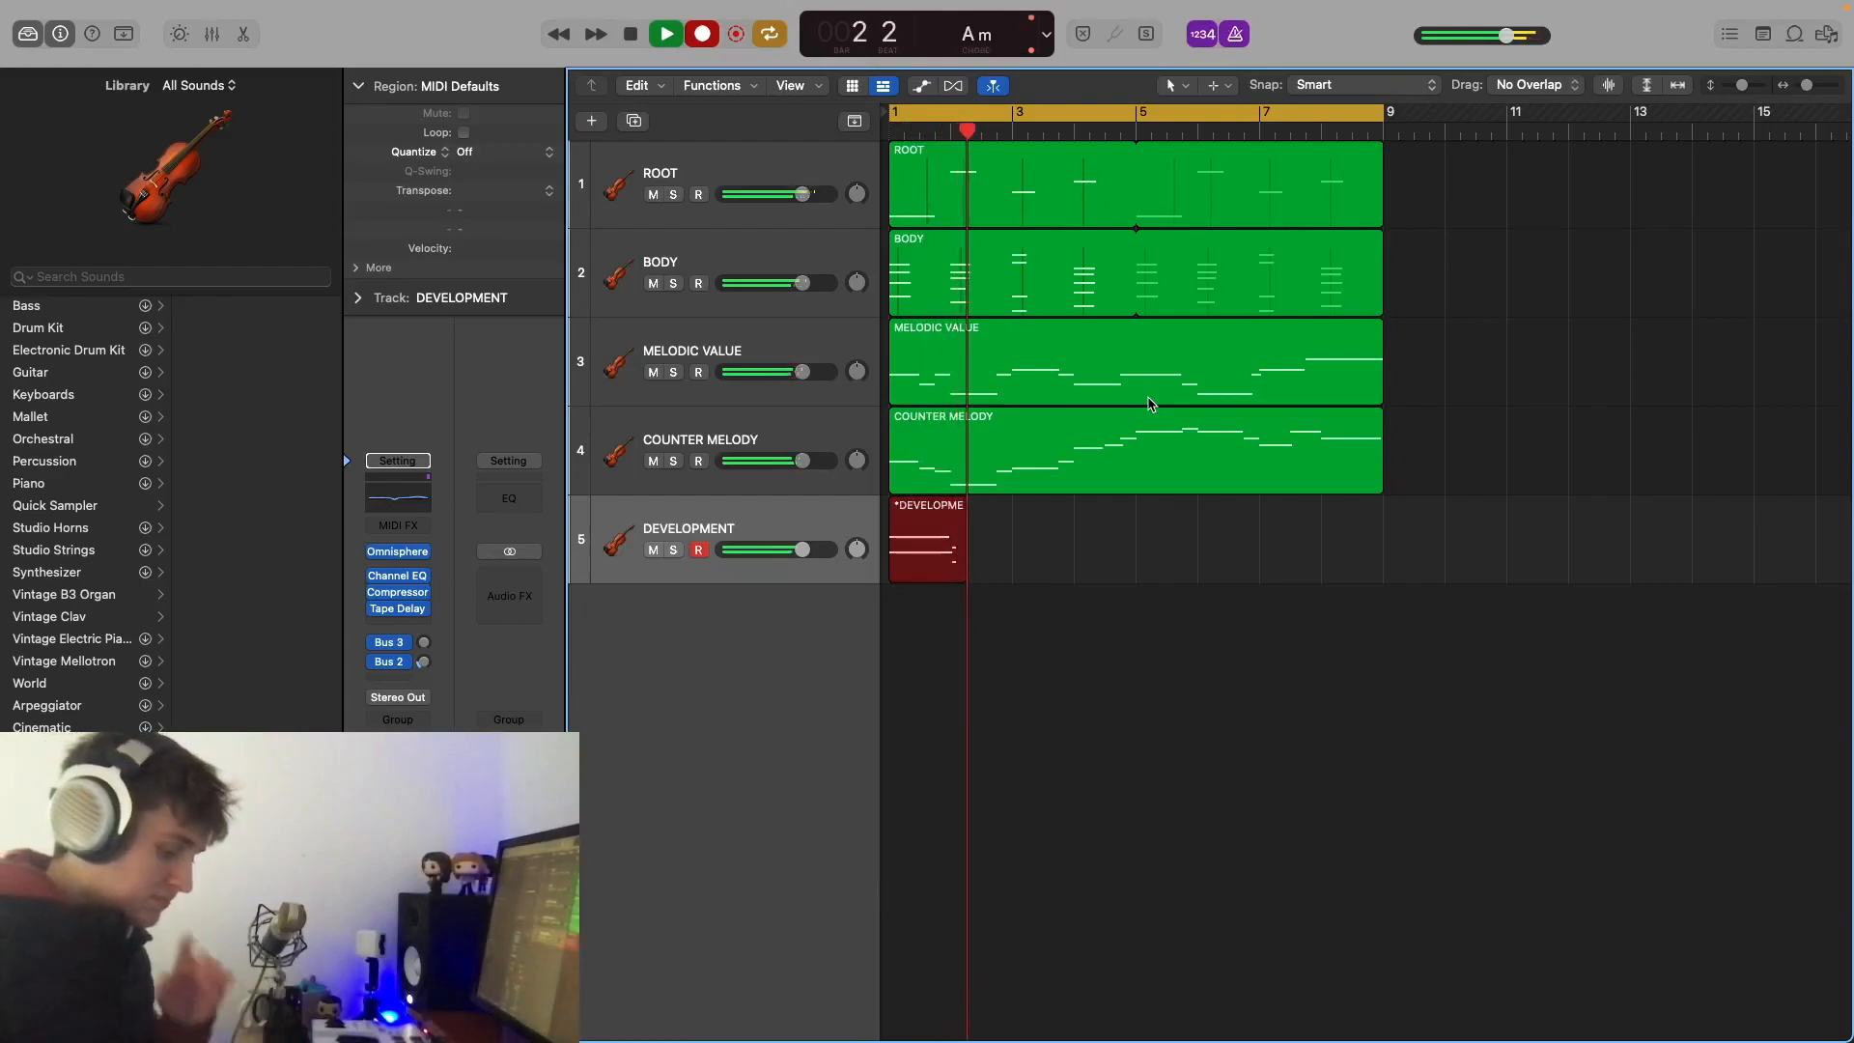
key(space)
key(BackSpace)
Step: Record an eight-bar development part on the DEVELOPMENT track from bar 1
key(Return)
key(r)
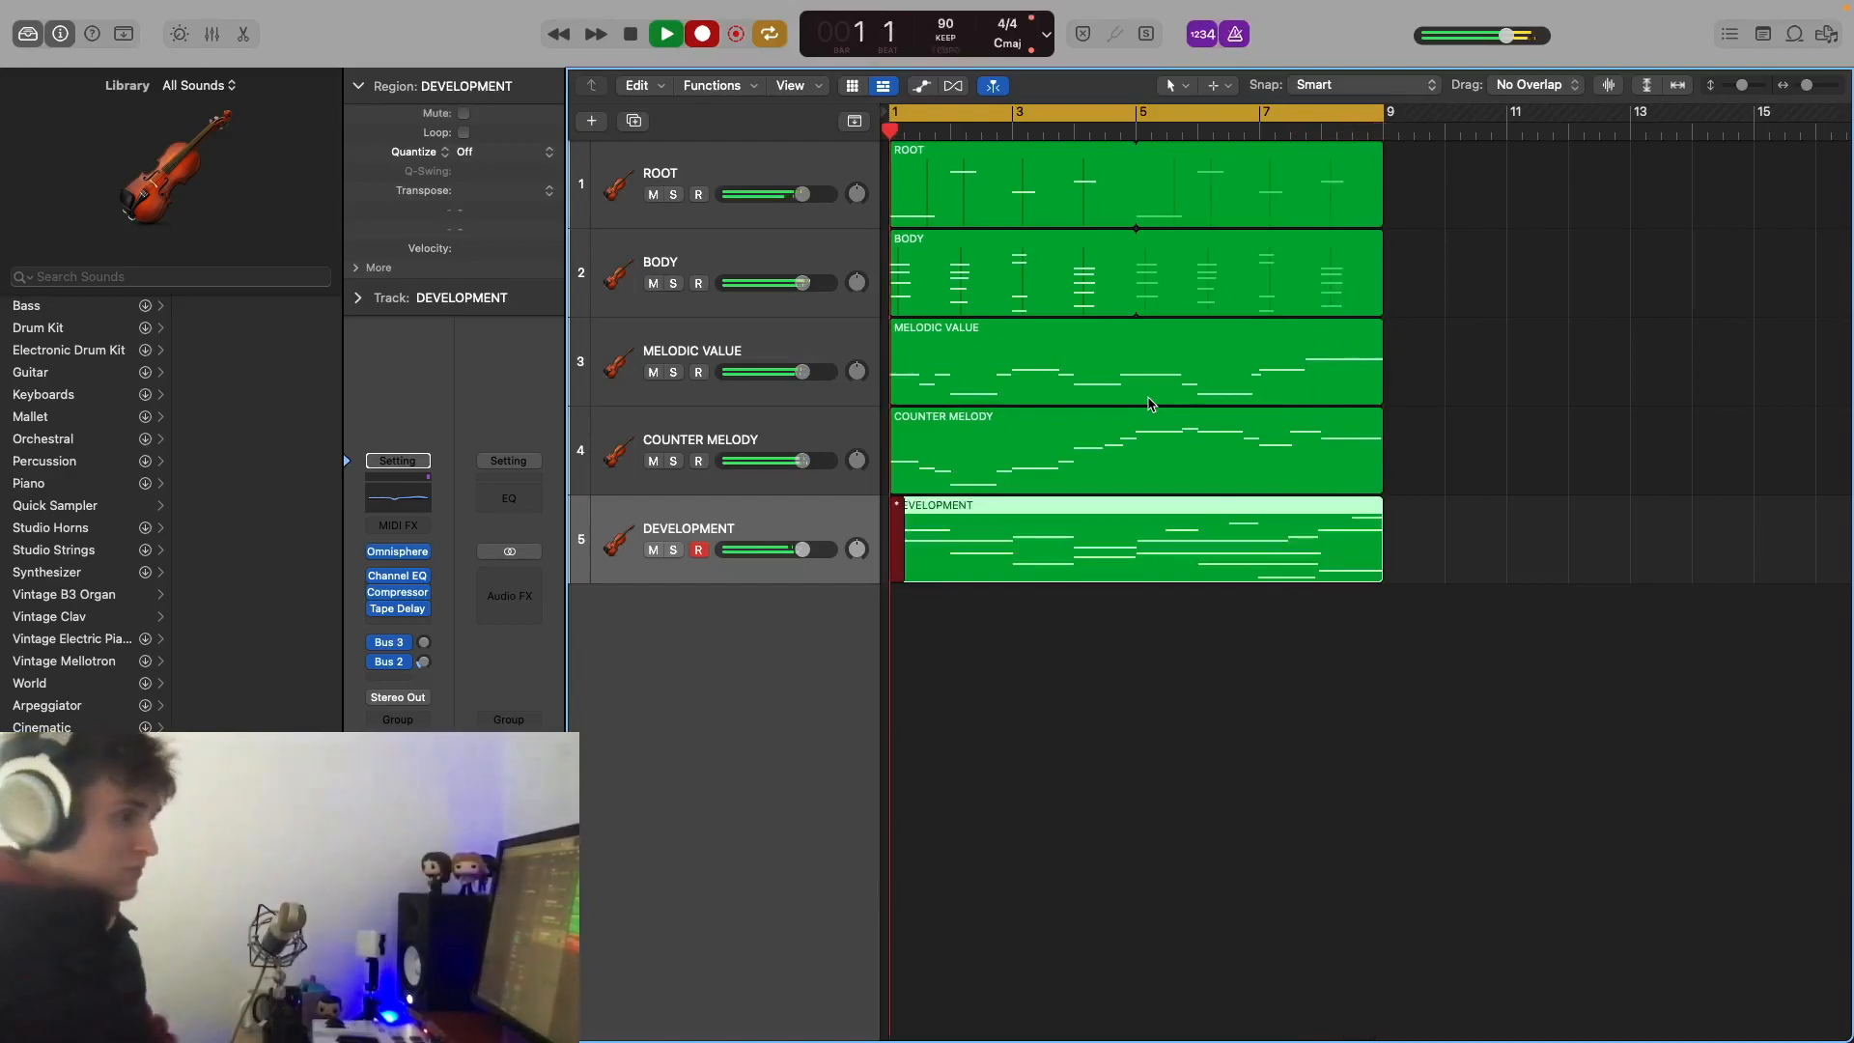
key(space)
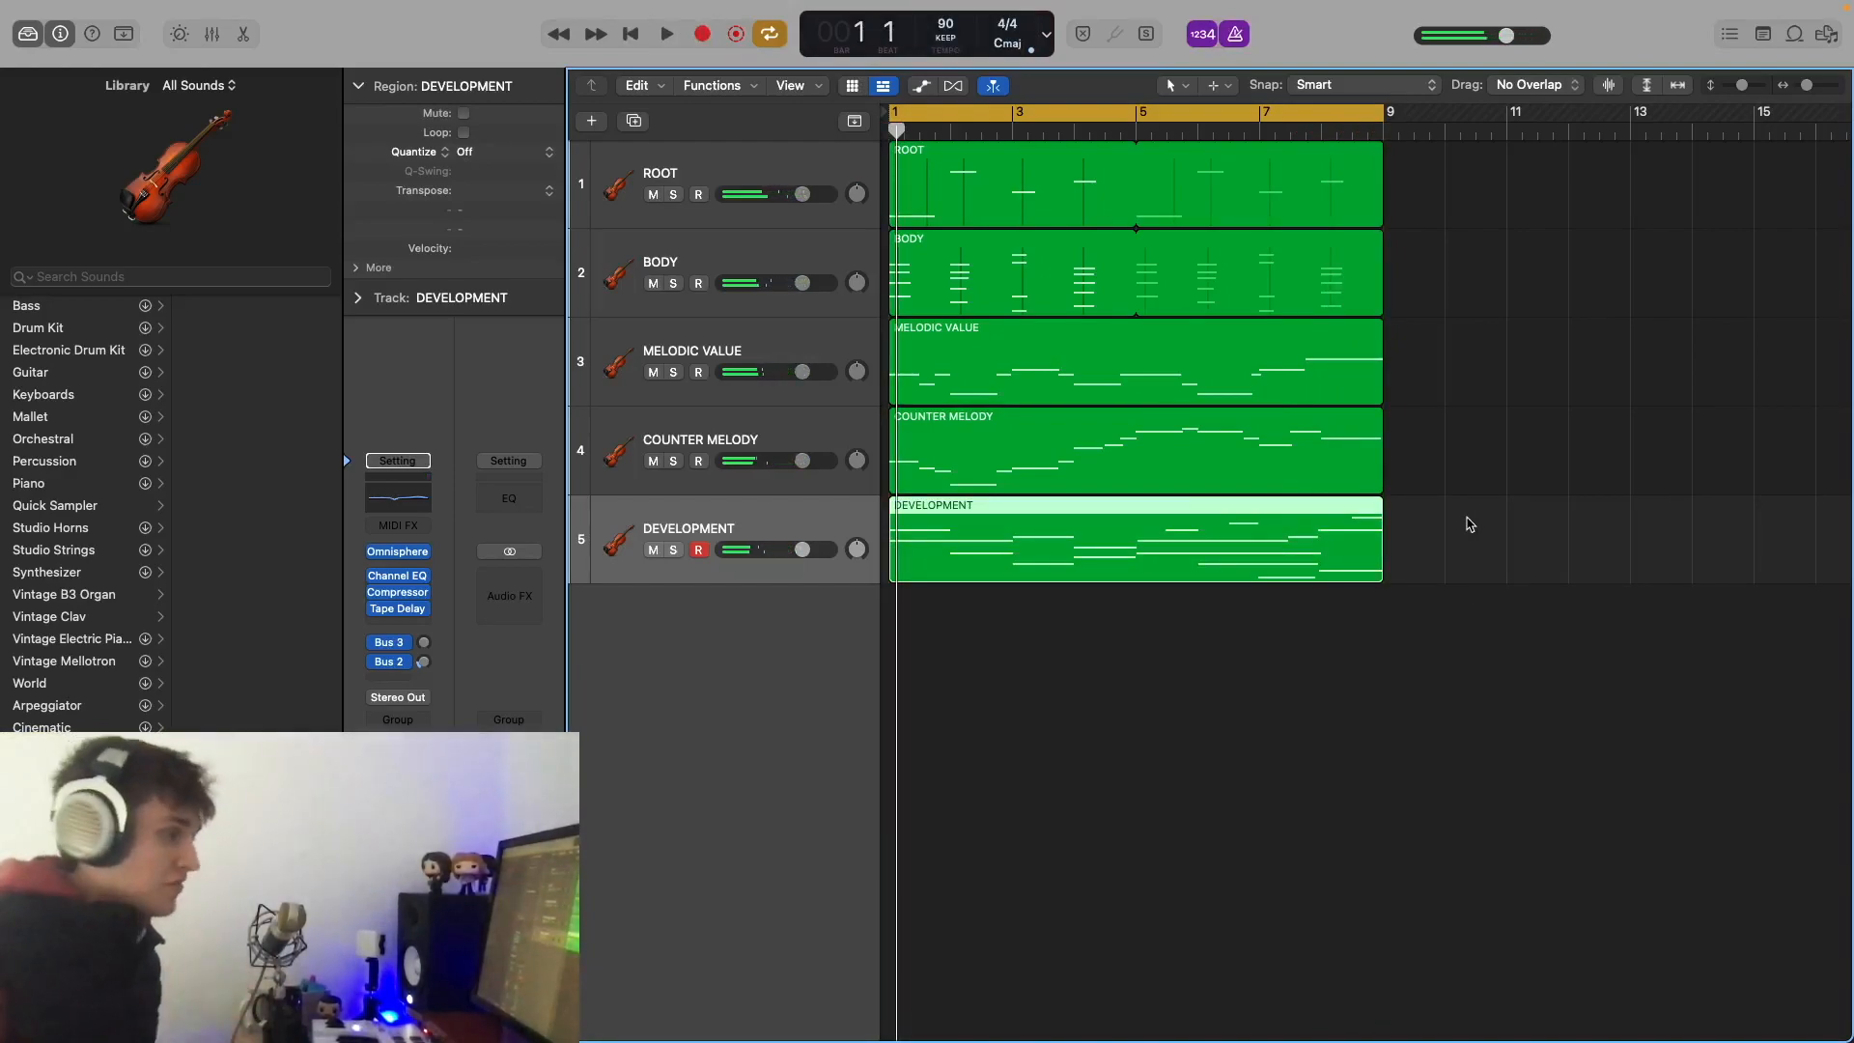
Step: Open the DEVELOPMENT region in the Piano Roll, select all its notes and fit them in the editor
double_click(1241, 557)
drag(1211, 947, 847, 699)
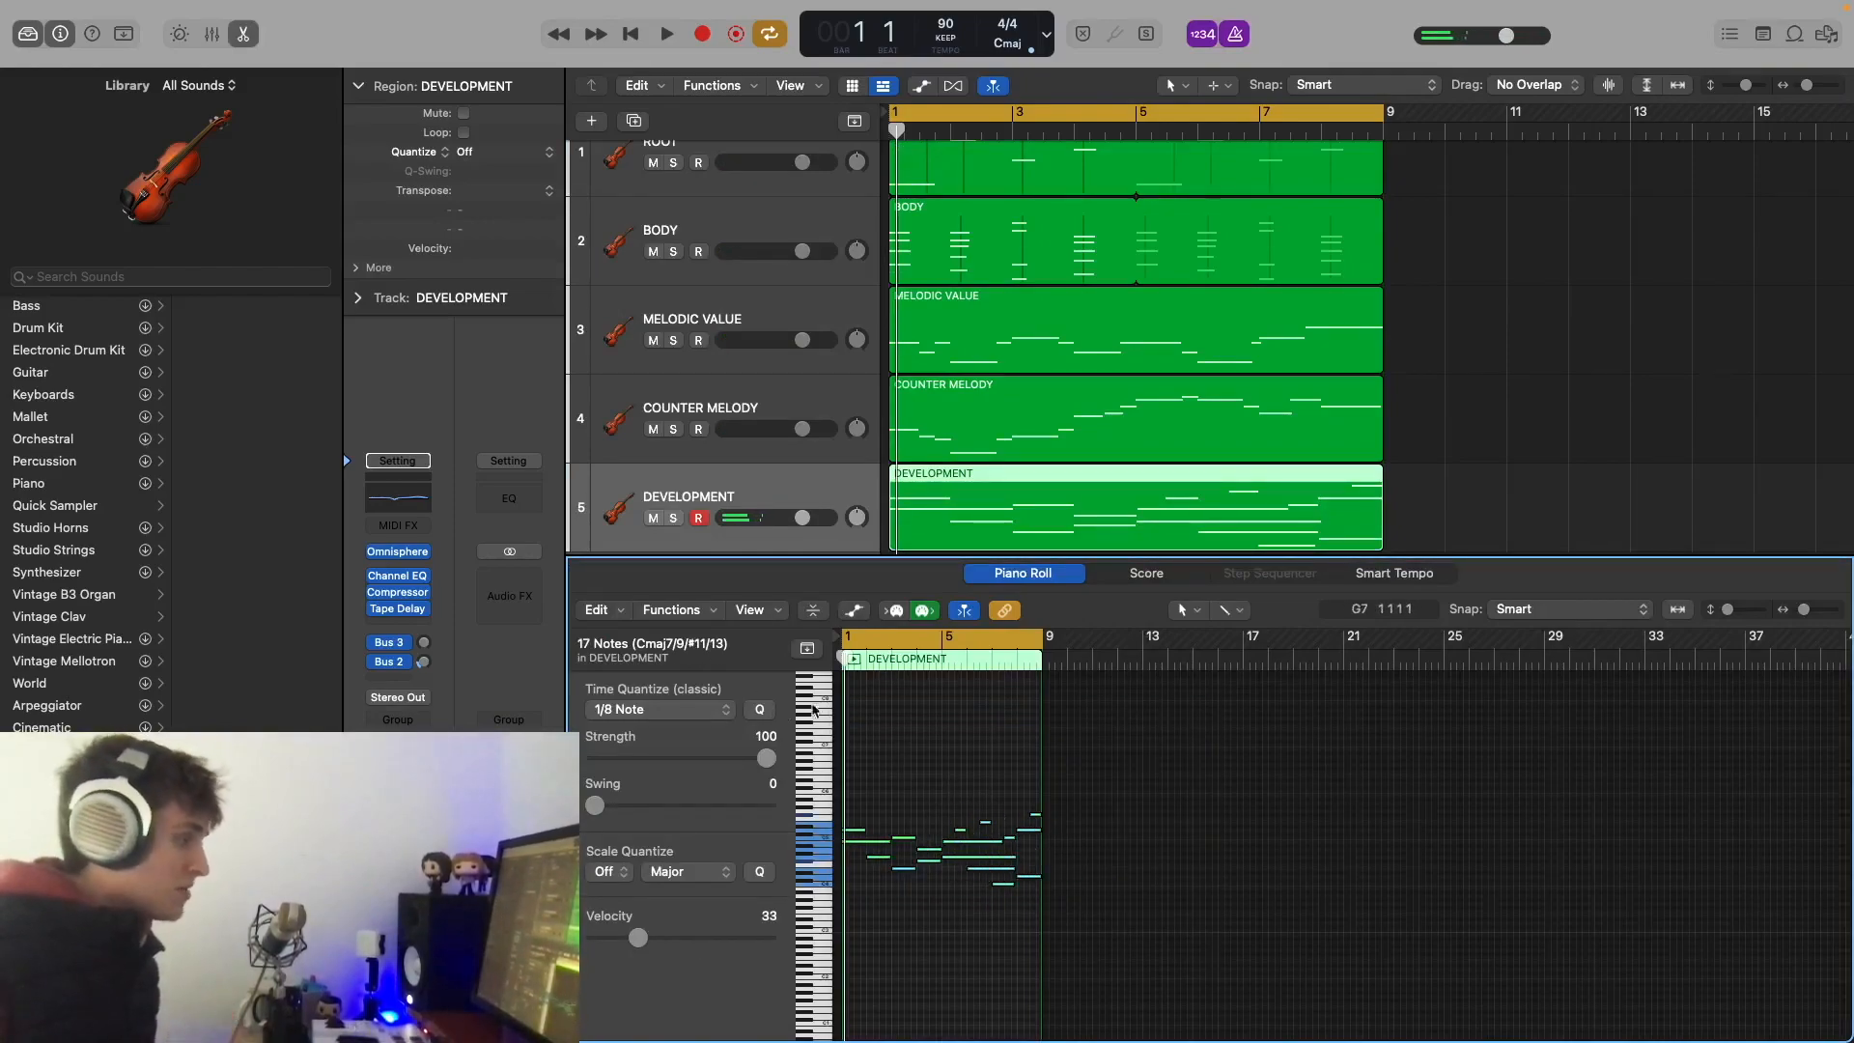
key(z)
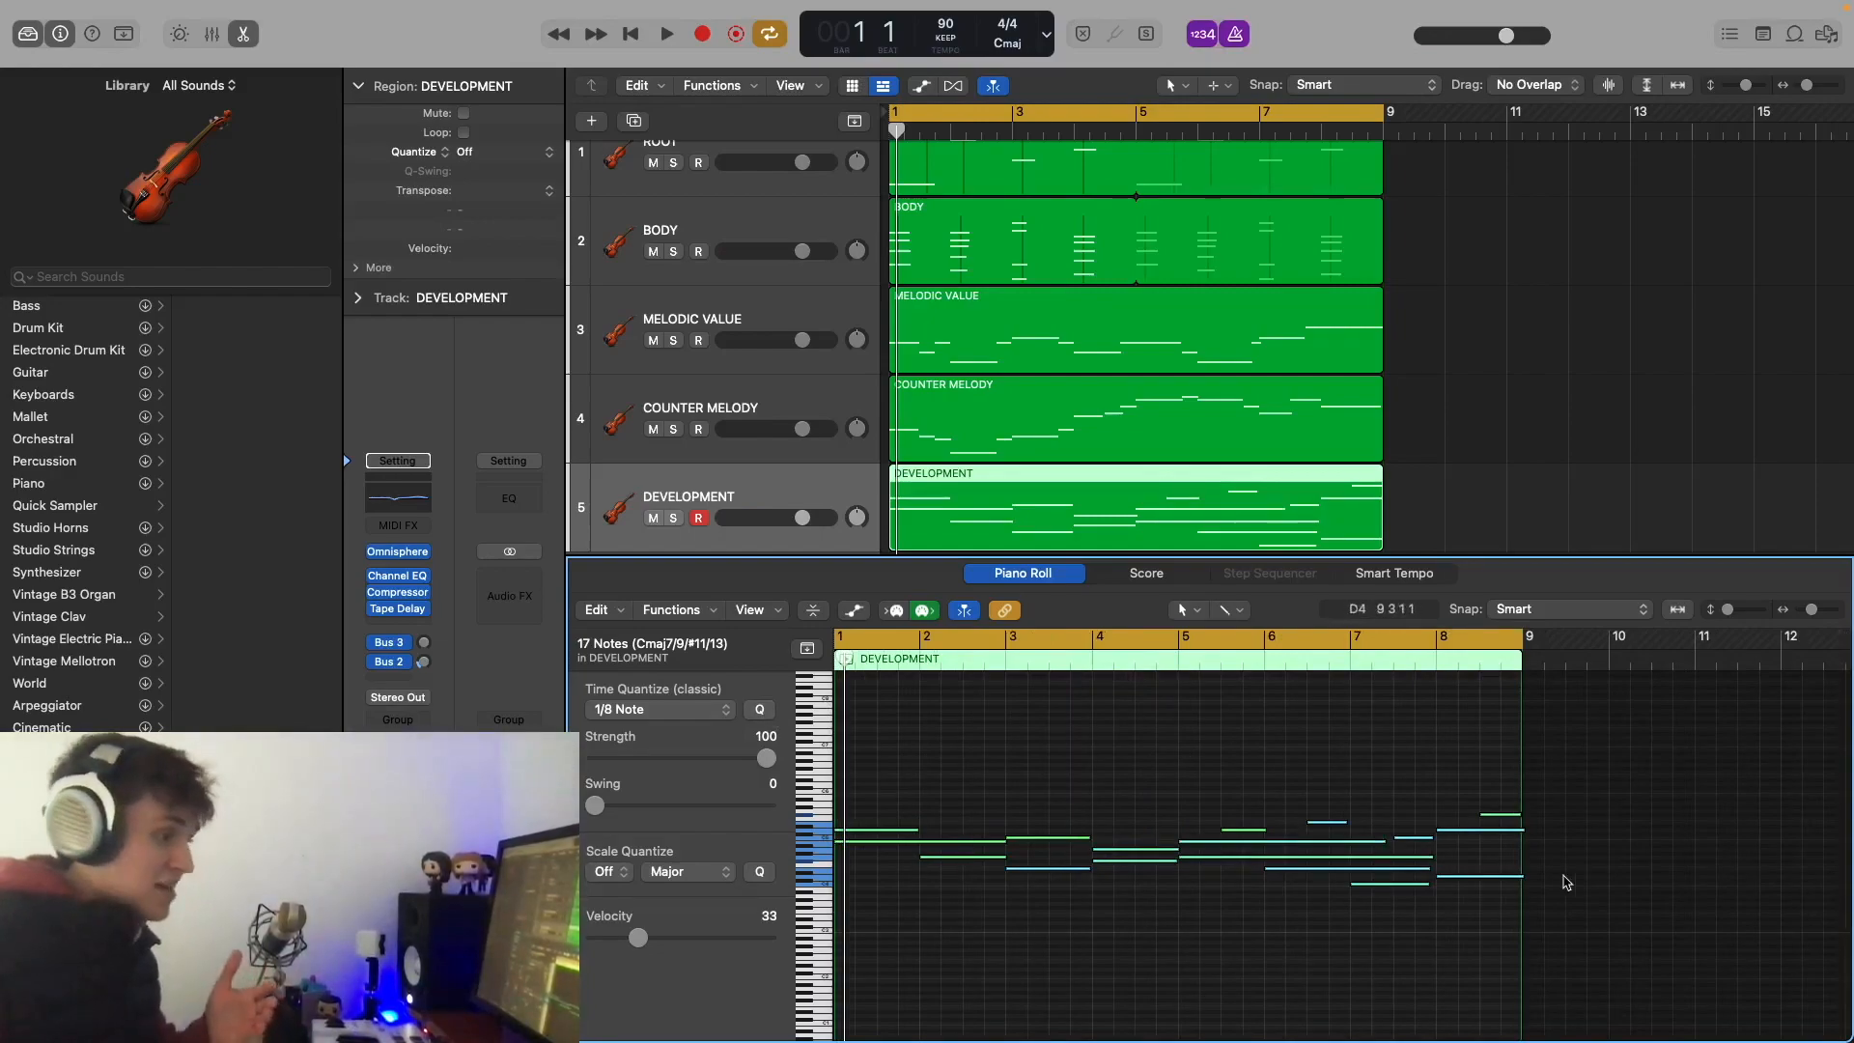
Step: Close the Piano Roll and enlarge the track heights so all five tracks fill the arrangement area
click(1642, 337)
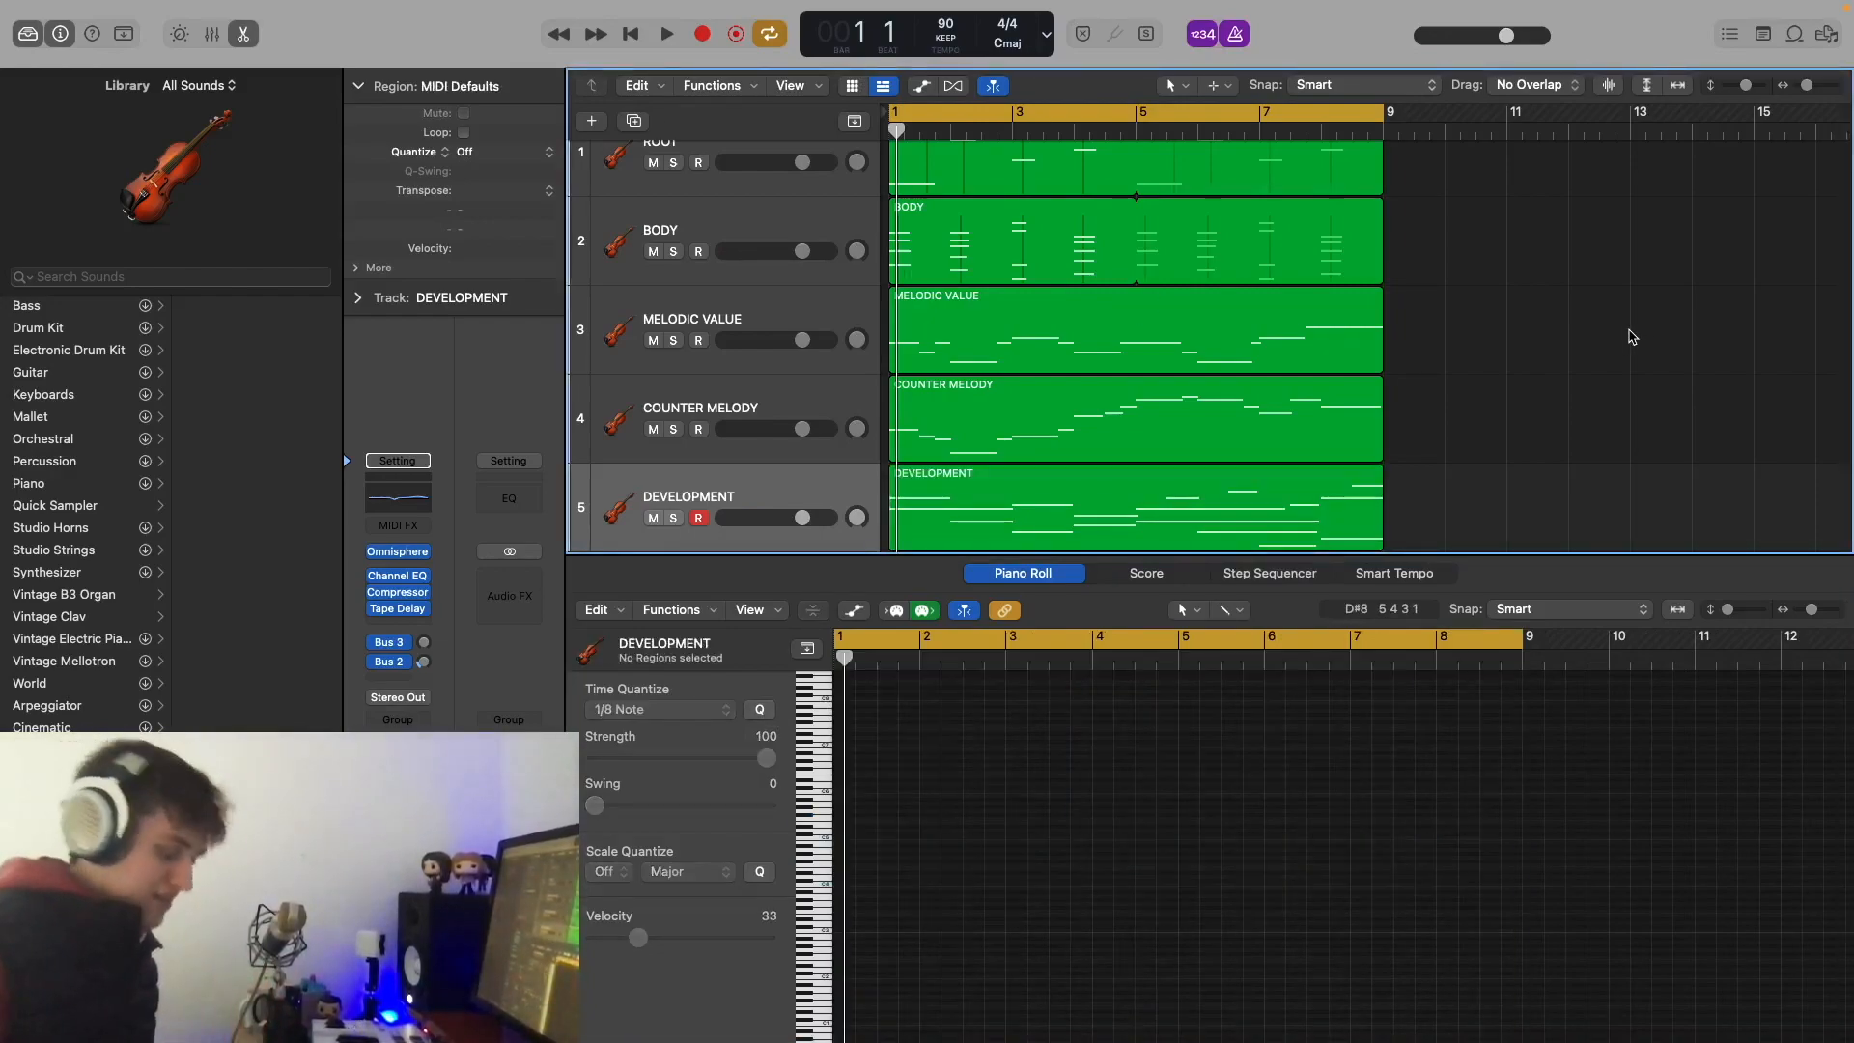
key(z)
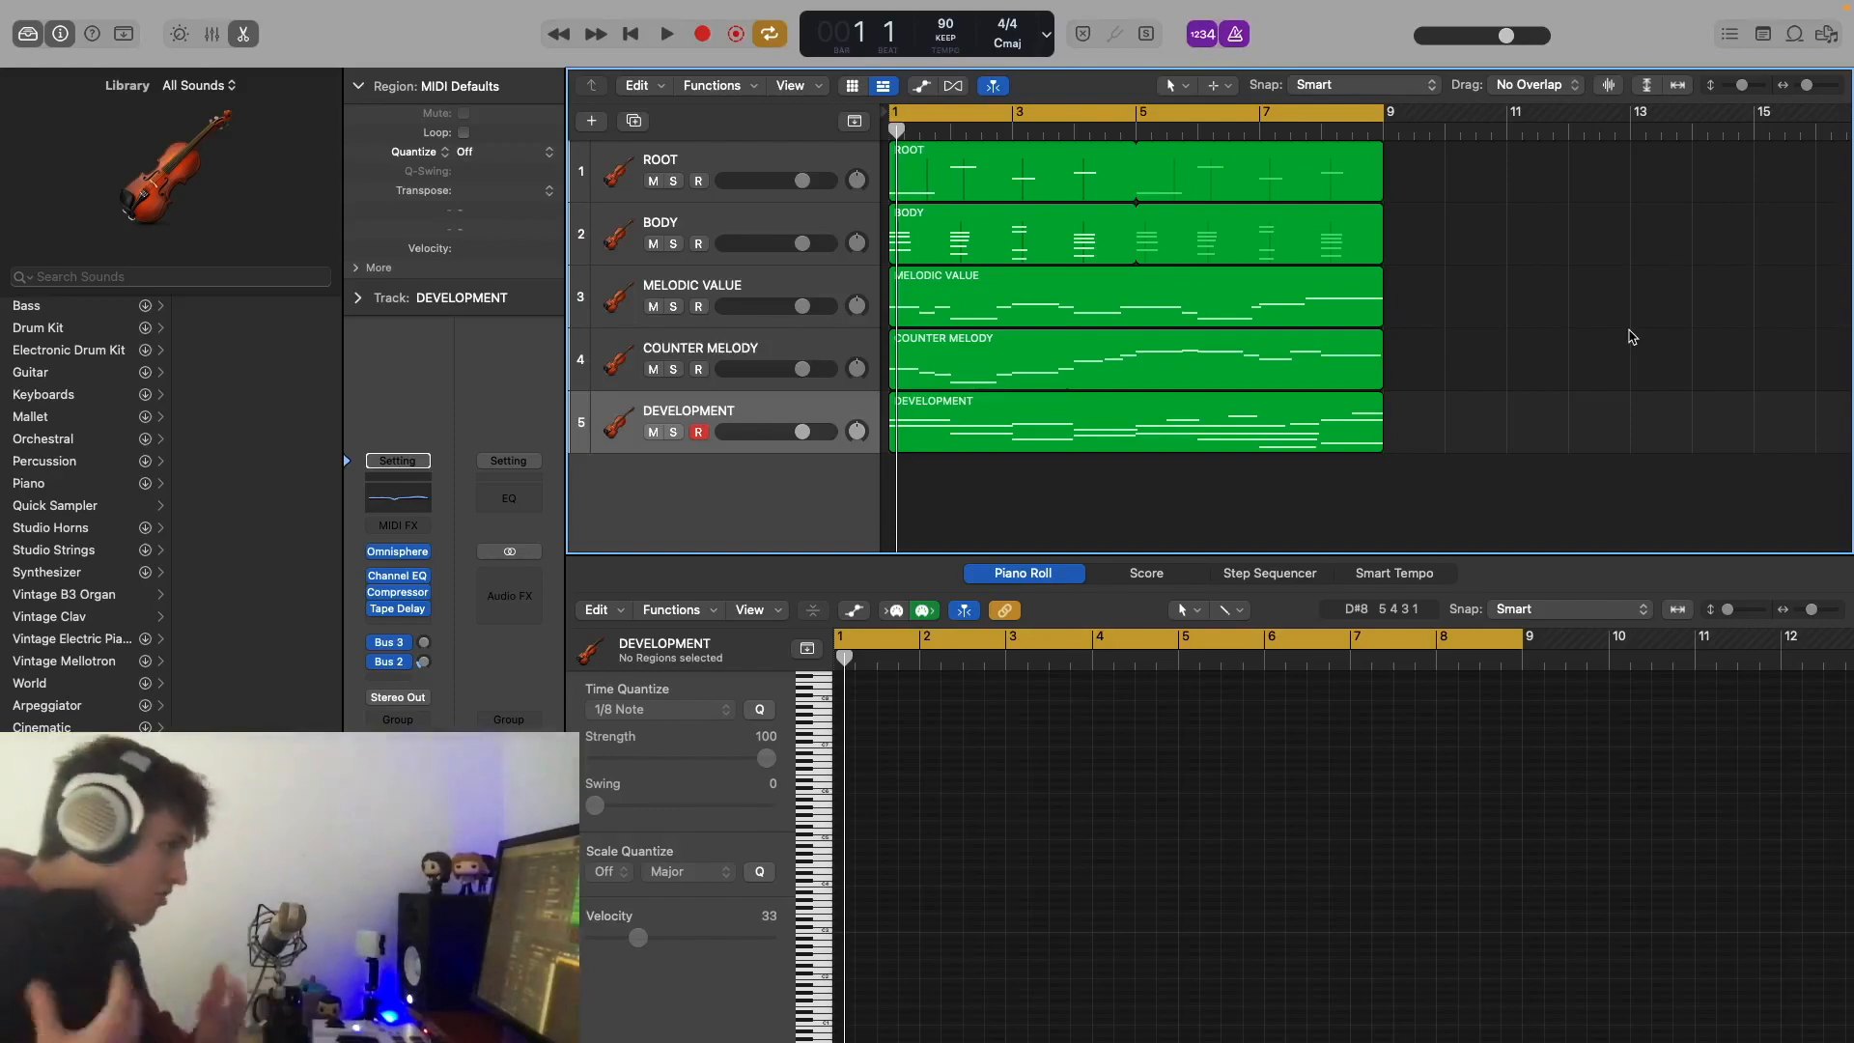
key(x)
key(x)
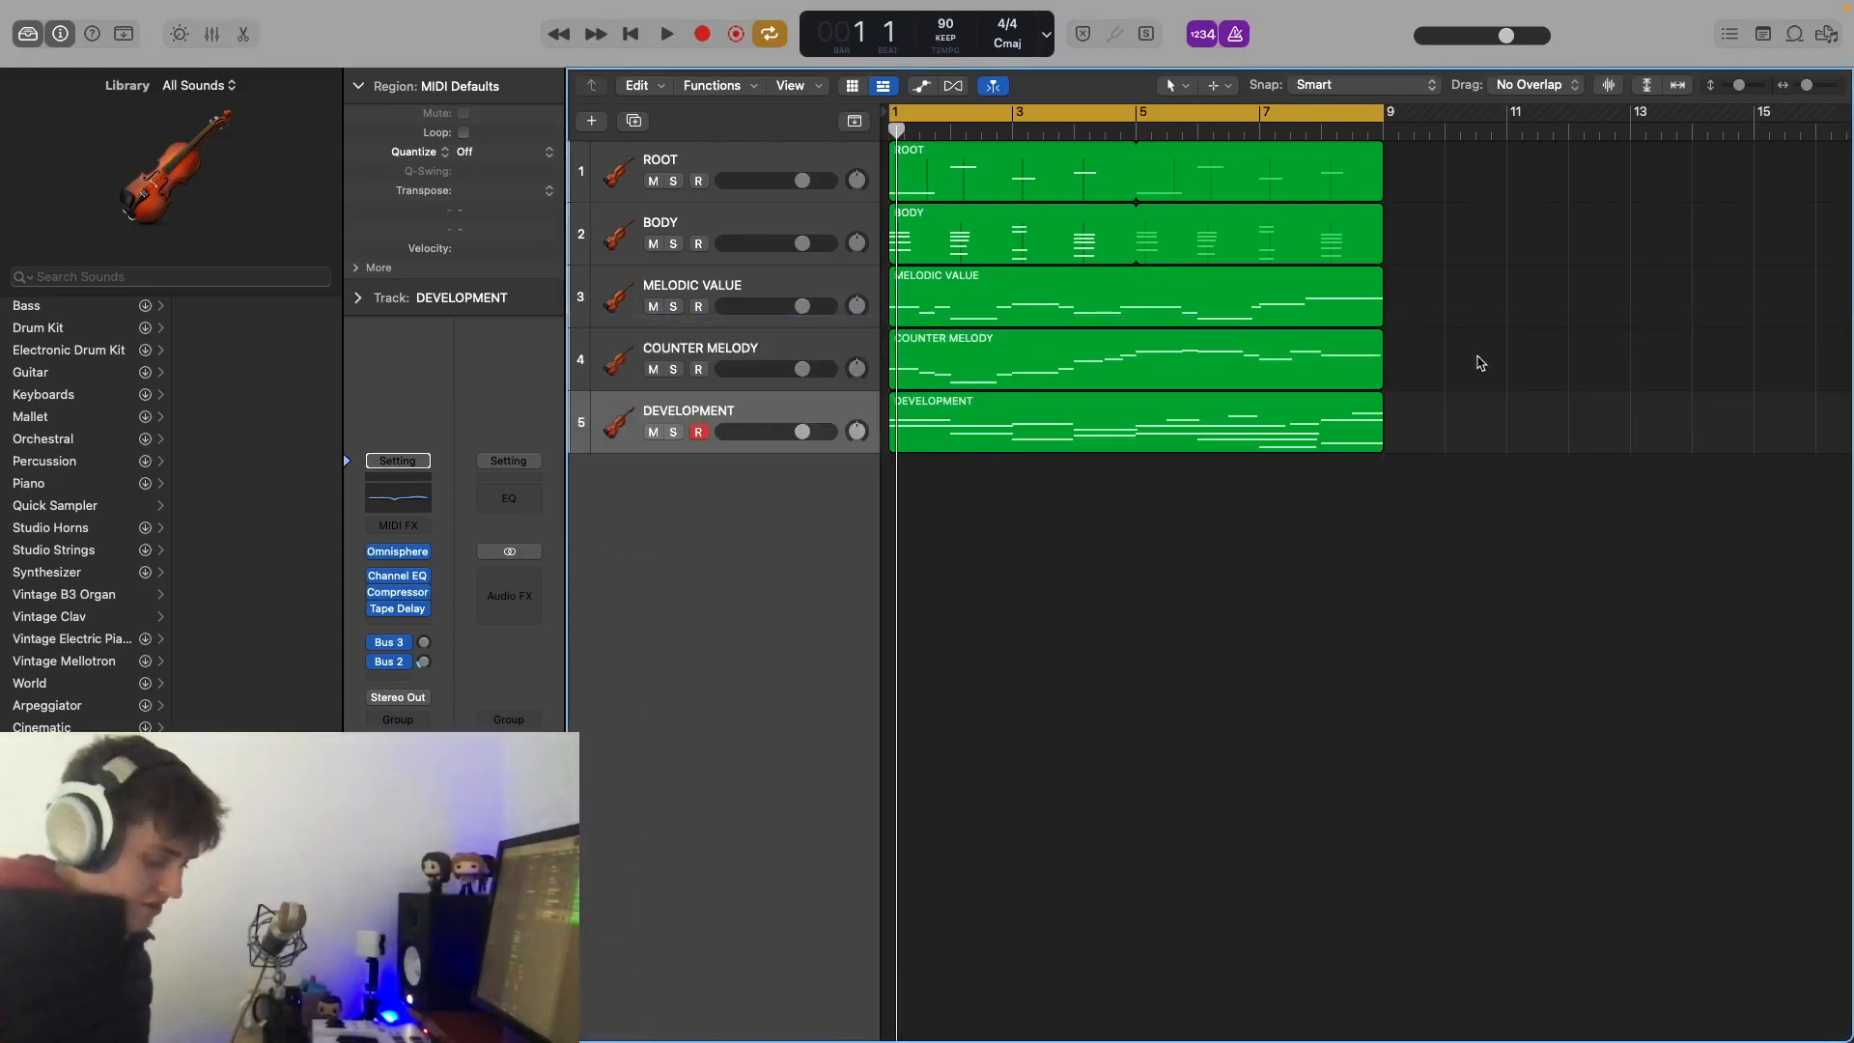
key(super+Down)
key(super+Down)
key(super+Down)
key(super+Down)
key(super+Down)
key(super+Down)
key(super+Down)
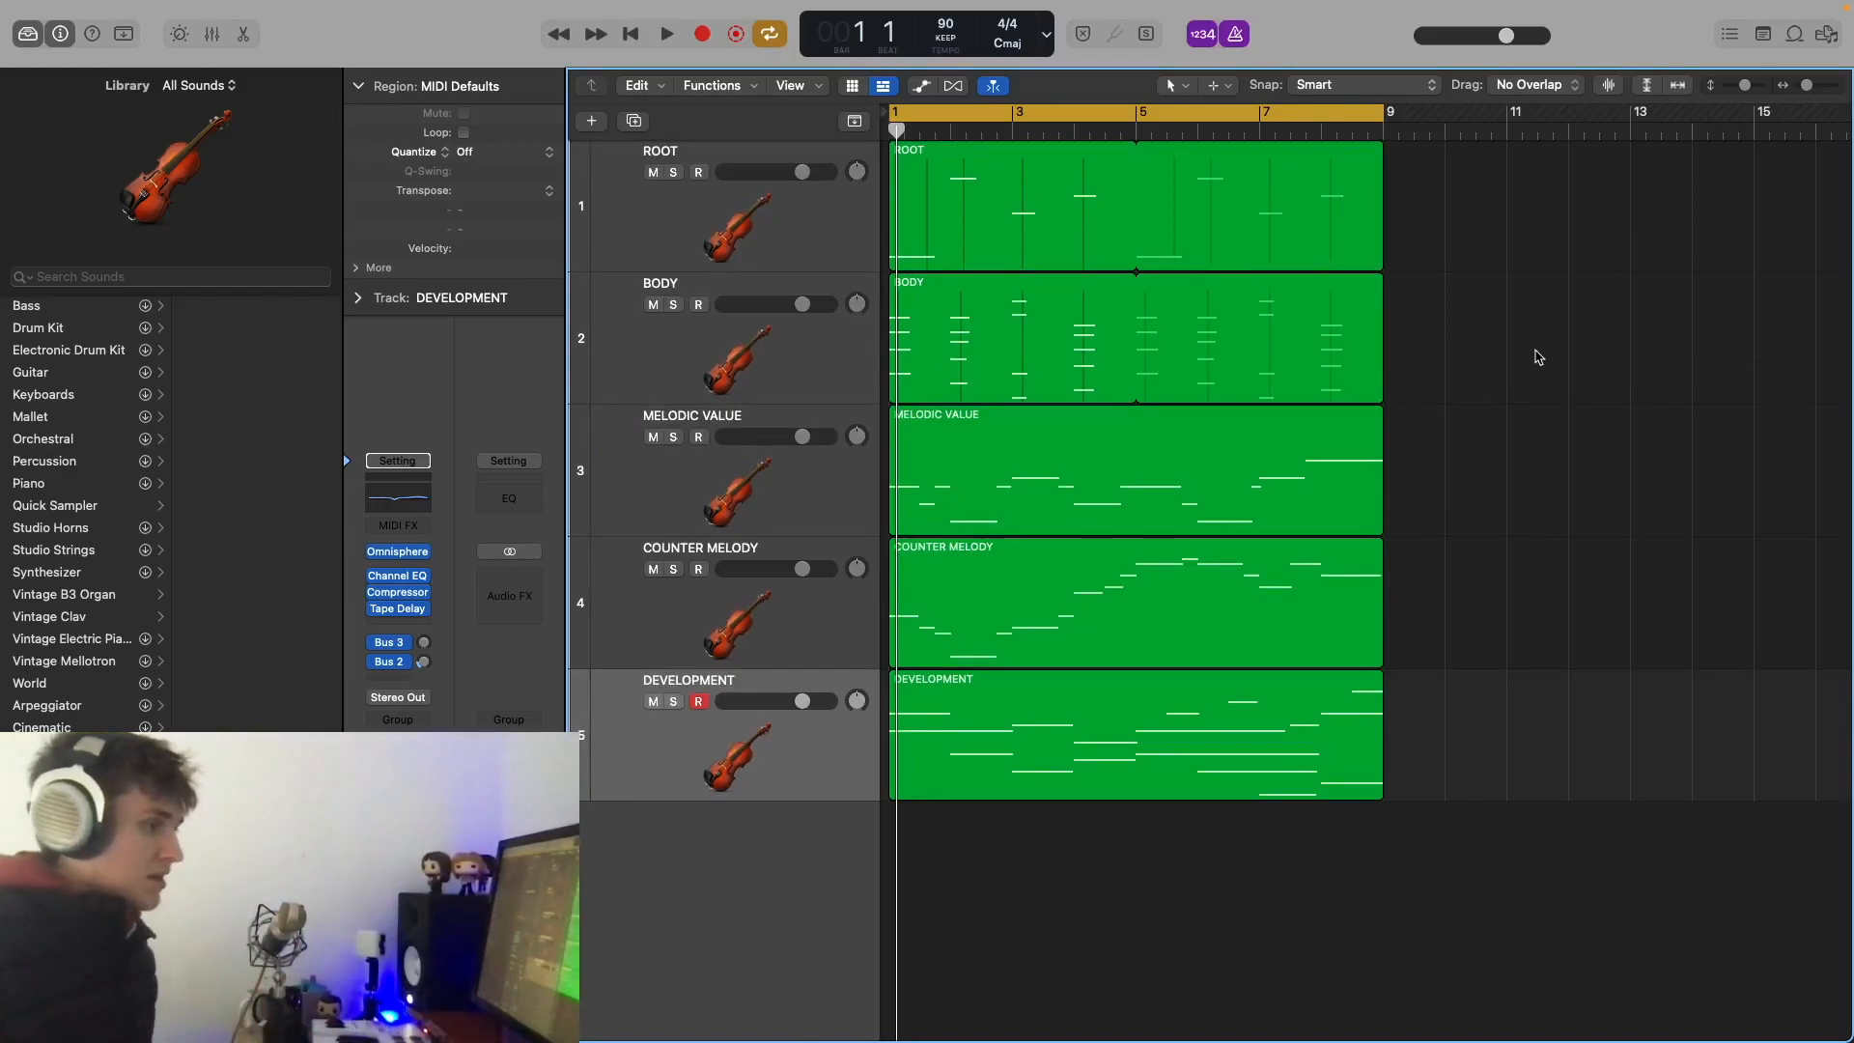
Step: In the DEVELOPMENT track's Channel EQ, set the 1160 Hz band to 590 Hz, -5.2 dB and Q 0.60, and close the EQ
click(406, 496)
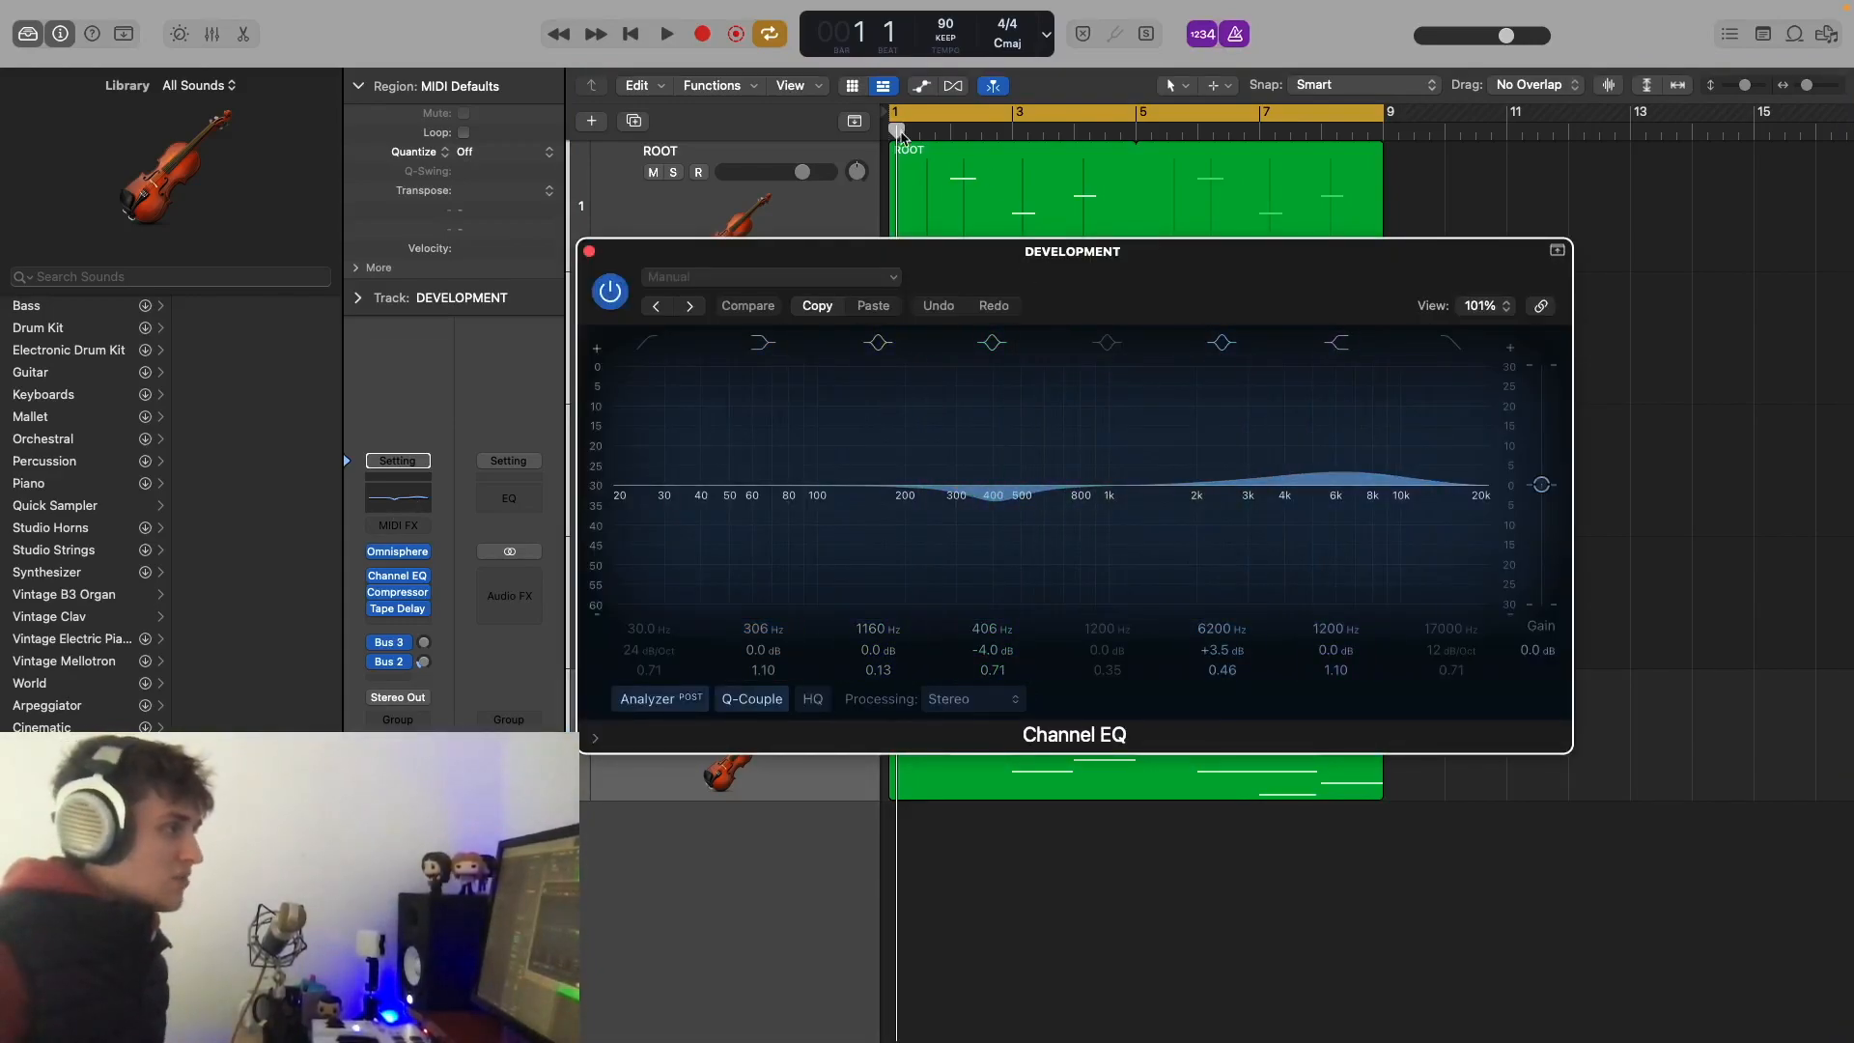
drag(1127, 484, 1035, 519)
drag(877, 676, 875, 670)
drag(1098, 502, 1110, 497)
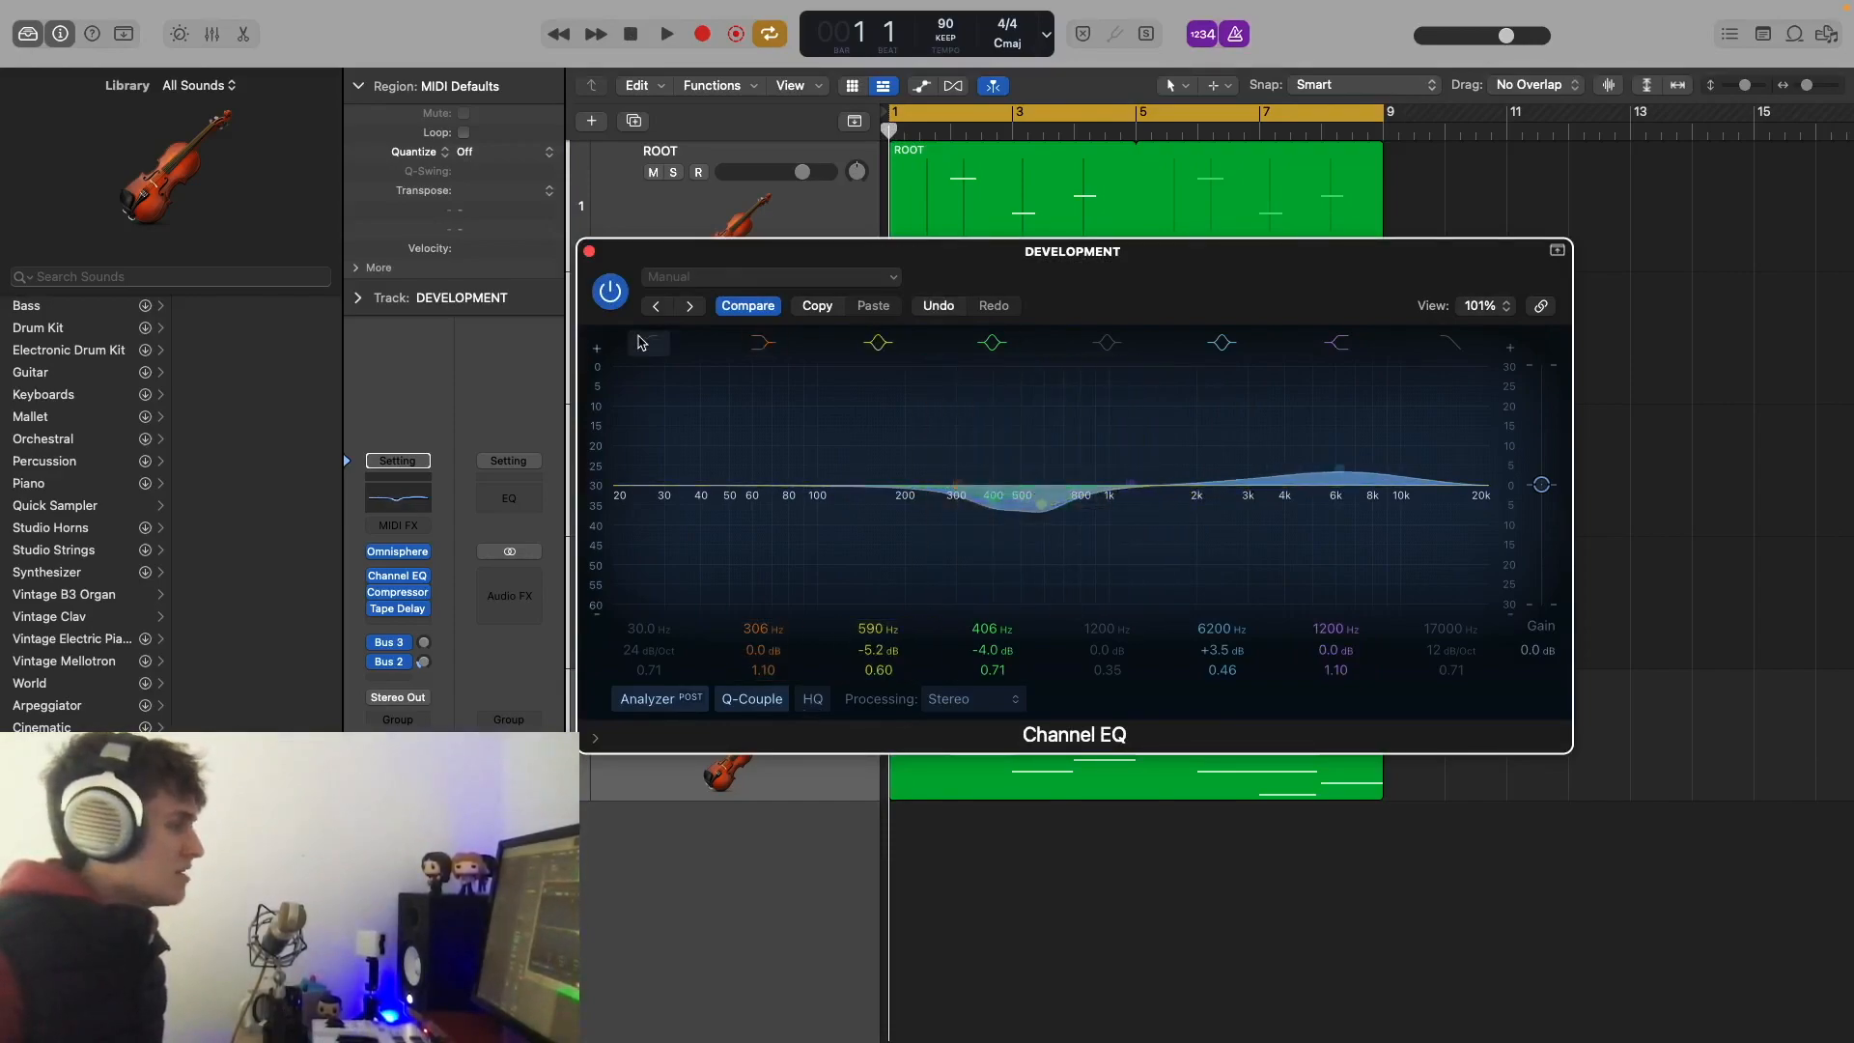
click(588, 251)
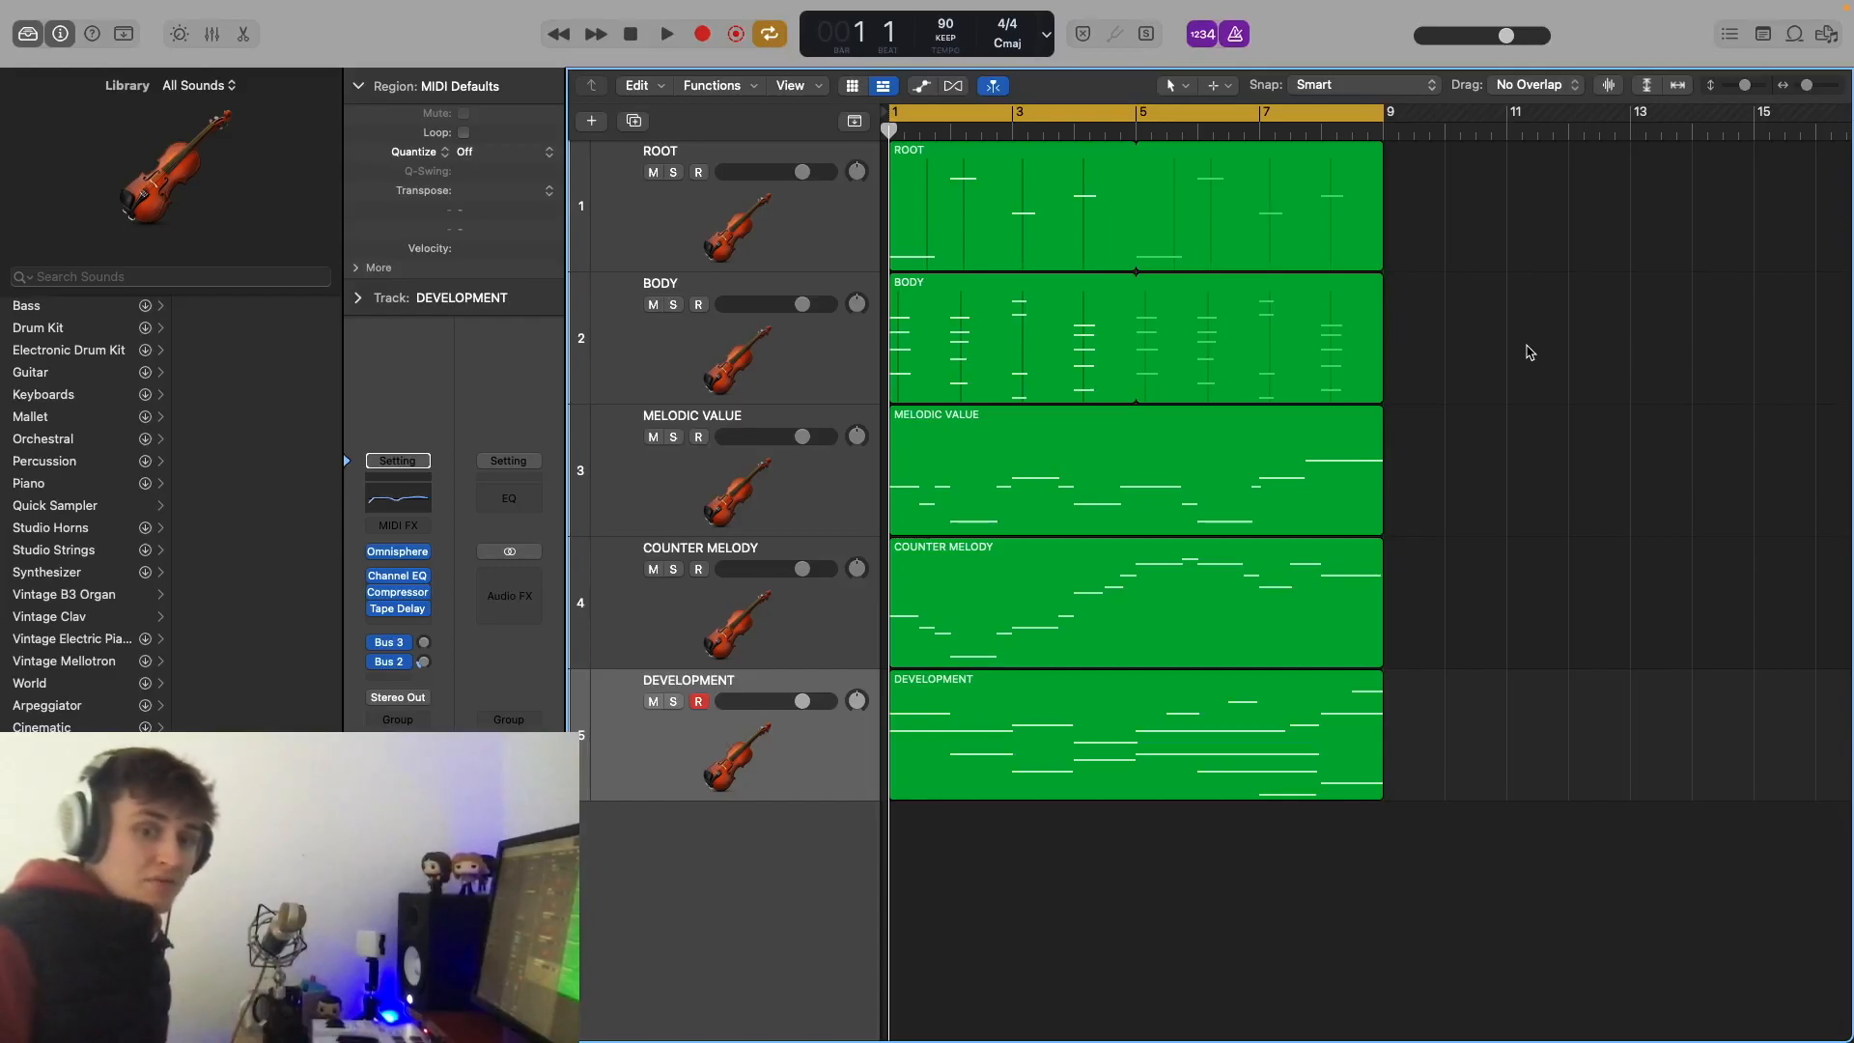
Step: Play back the full five-track string arrangement from bar 1
key(space)
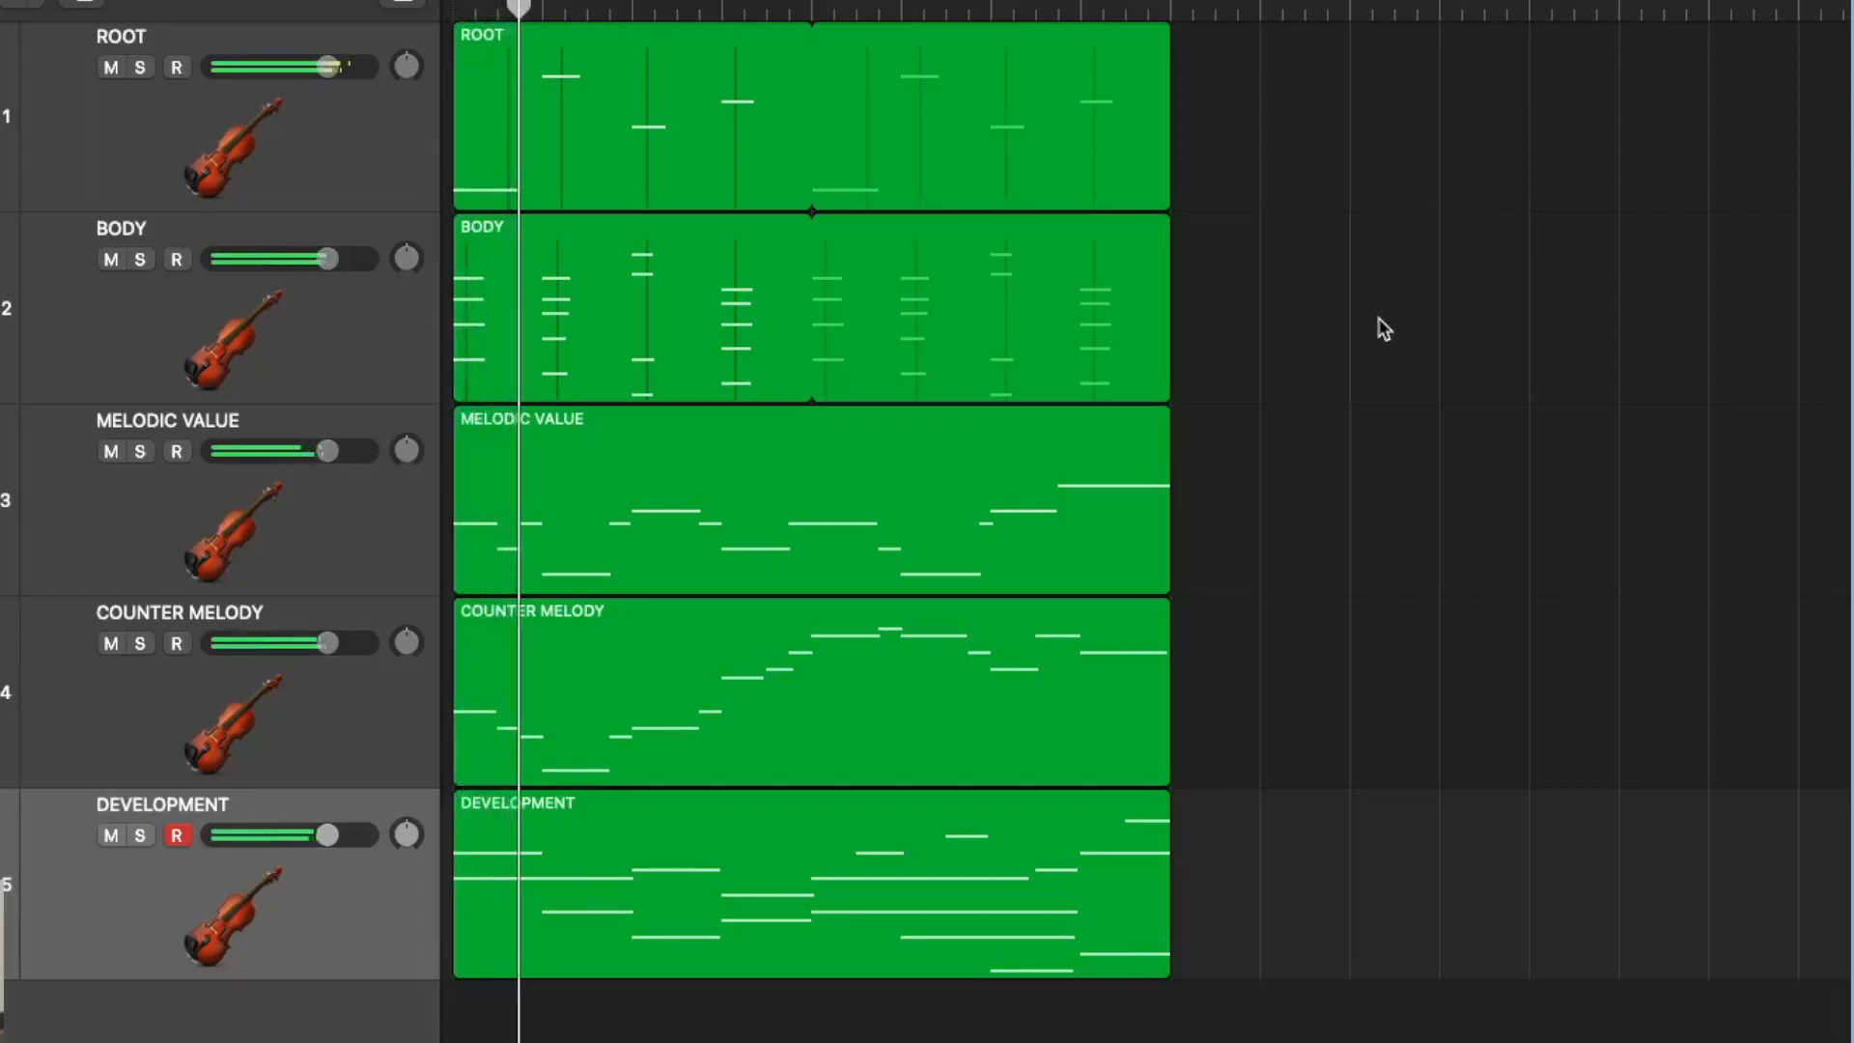